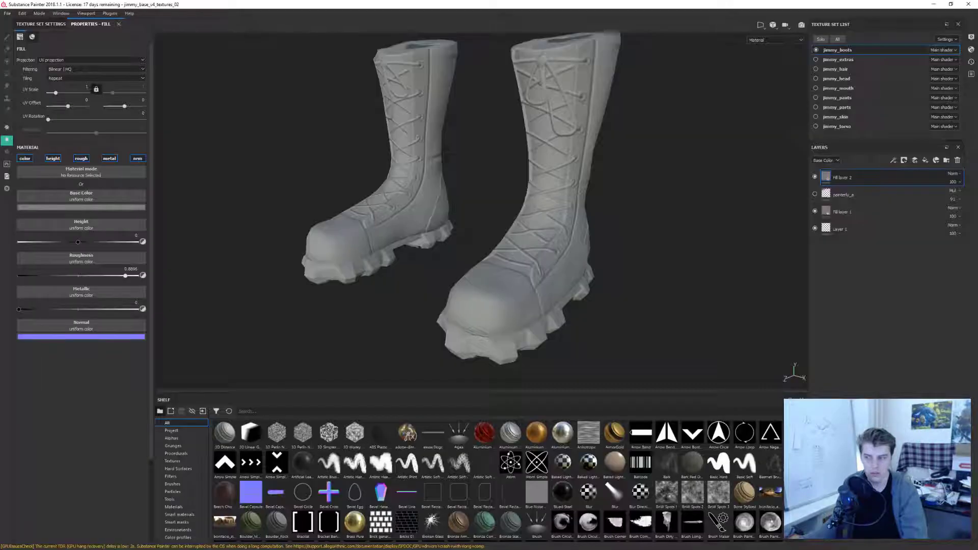
Step: Add a paint layer above Fill layer 2 and set the brush to size 4.27 with hardness 1
{"action": "left_click", "coordinate": [915, 161]}
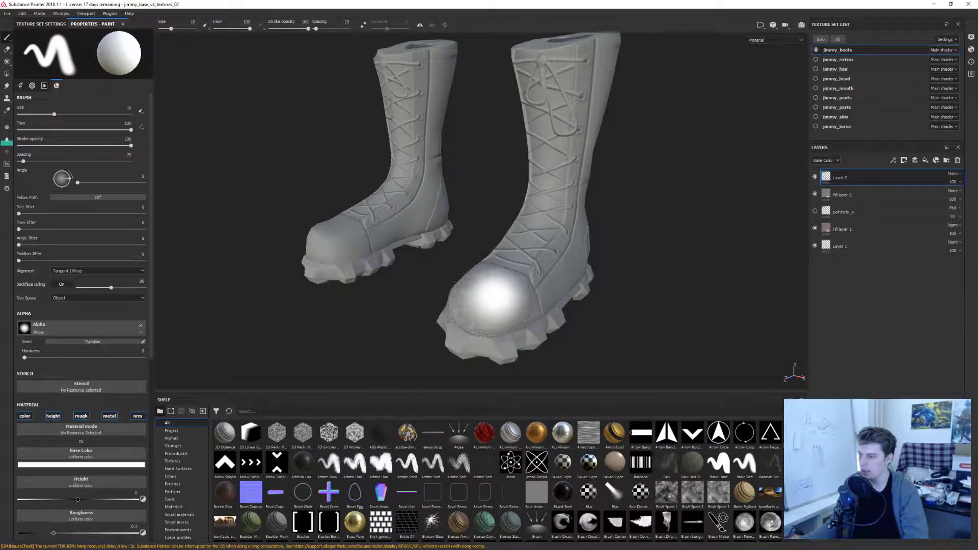
{"action": "right_click_drag", "start_coordinate": [495, 298], "coordinate": [495, 298], "text": "ctrl"}
{"action": "key", "text": "ctrl+s"}
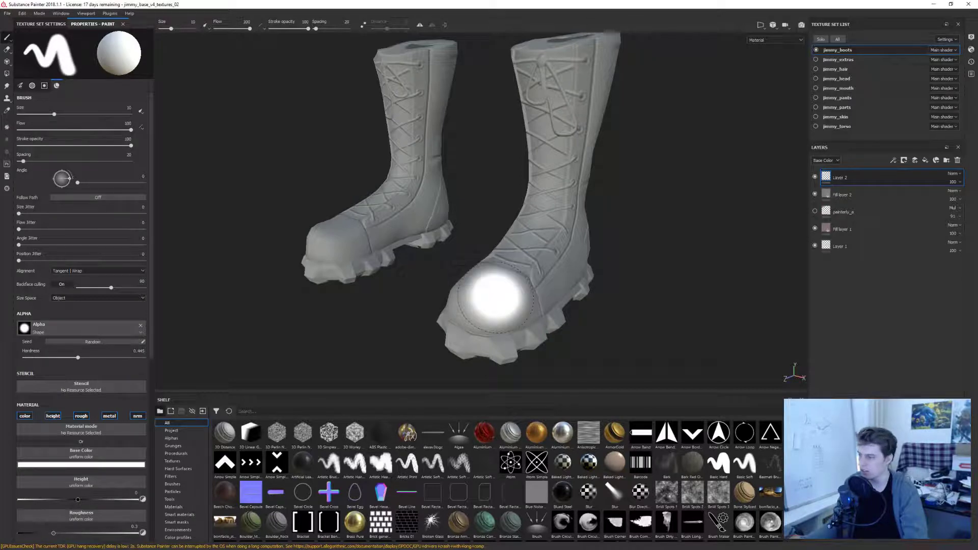
{"action": "right_click_drag", "start_coordinate": [495, 298], "coordinate": [495, 298], "text": "ctrl"}
{"action": "left_click_drag", "start_coordinate": [84, 358], "coordinate": [270, 296]}
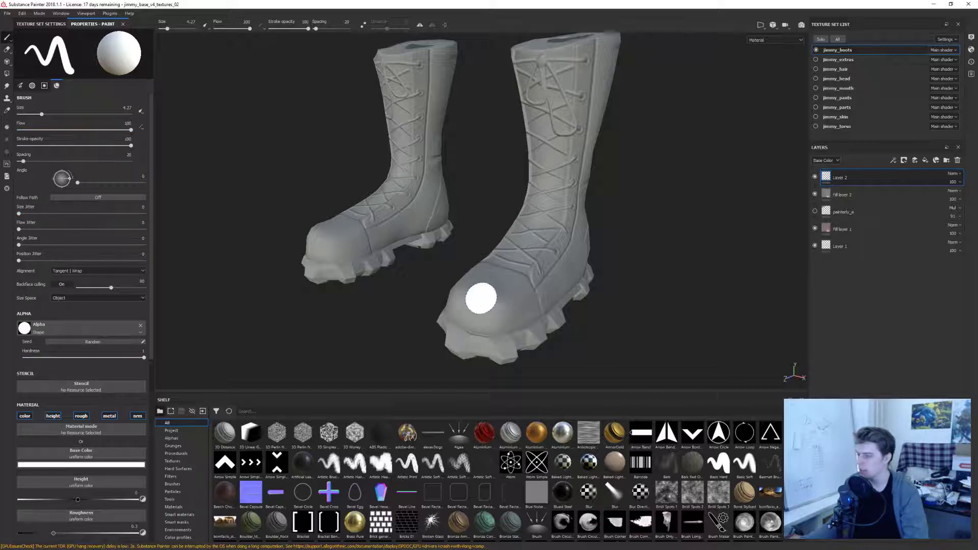
Step: Adjust the brush to size 4.3 and flow 98, and rotate the brush tip
{"action": "left_click", "coordinate": [127, 130]}
{"action": "mouse_move", "coordinate": [125, 134]}
{"action": "left_mouse_down"}
{"action": "mouse_move", "coordinate": [29, 135]}
{"action": "mouse_move", "coordinate": [102, 139]}
{"action": "mouse_move", "coordinate": [33, 135]}
{"action": "mouse_move", "coordinate": [102, 137]}
{"action": "mouse_move", "coordinate": [47, 138]}
{"action": "left_mouse_up"}
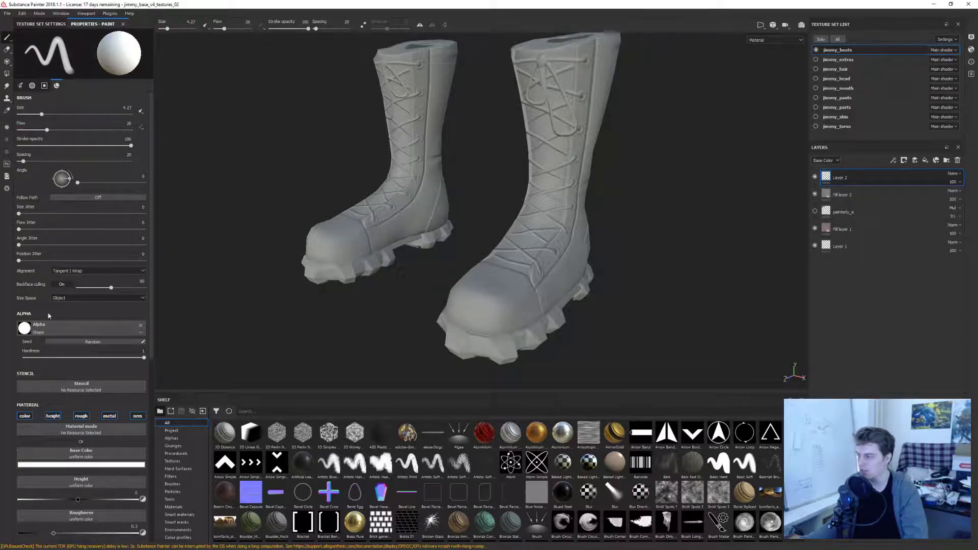
{"action": "left_click_drag", "start_coordinate": [95, 129], "coordinate": [133, 130]}
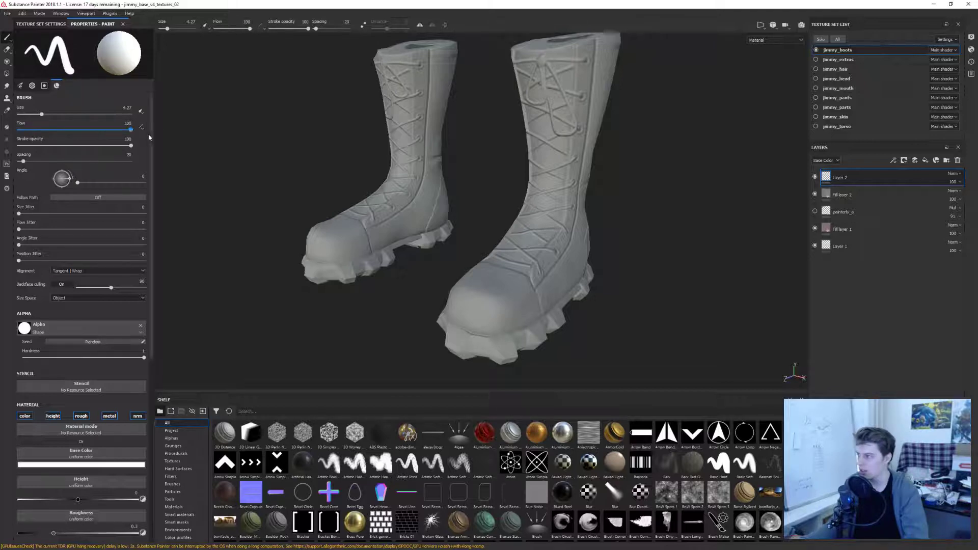
{"action": "left_click_drag", "start_coordinate": [487, 301], "coordinate": [491, 307], "text": "ctrl"}
{"action": "mouse_move", "coordinate": [491, 308]}
{"action": "right_mouse_down", "text": "ctrl"}
{"action": "mouse_move", "coordinate": [491, 298]}
{"action": "mouse_move", "coordinate": [368, 325]}
{"action": "mouse_move", "coordinate": [493, 308]}
{"action": "right_mouse_up", "text": "ctrl"}
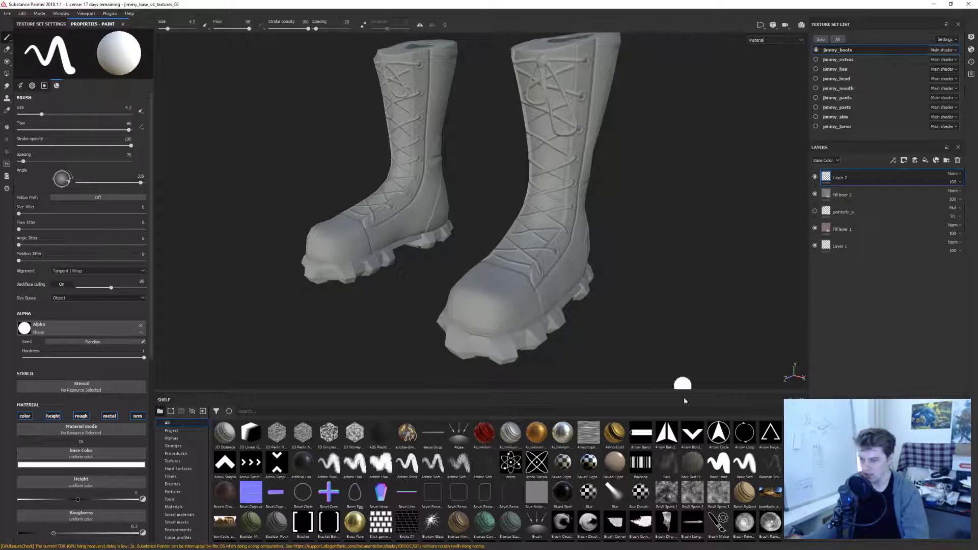
Step: Use the Brush Dirty Vertical alpha for the brush and soften its hardness to about 0.328
{"action": "left_click", "coordinate": [668, 530]}
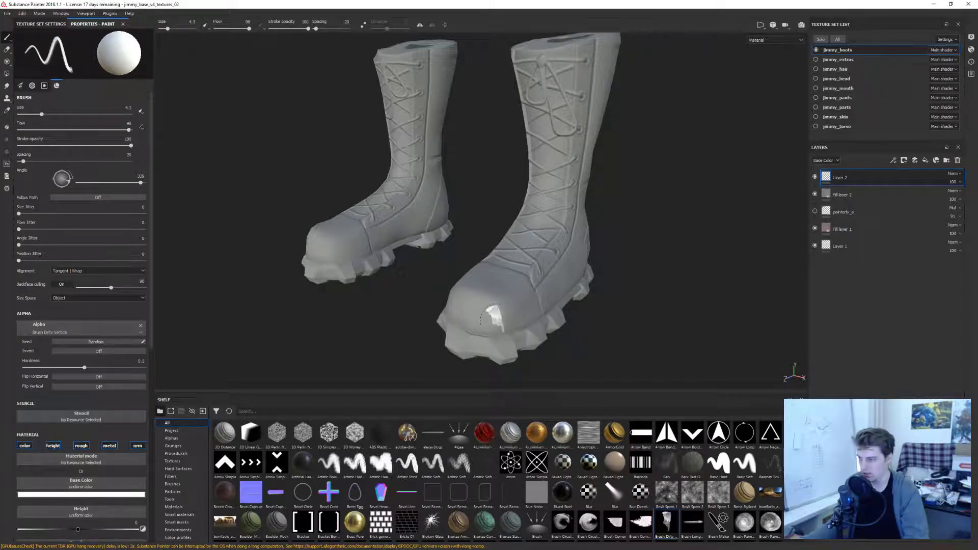
{"action": "right_click_drag", "start_coordinate": [496, 304], "coordinate": [495, 304], "text": "ctrl"}
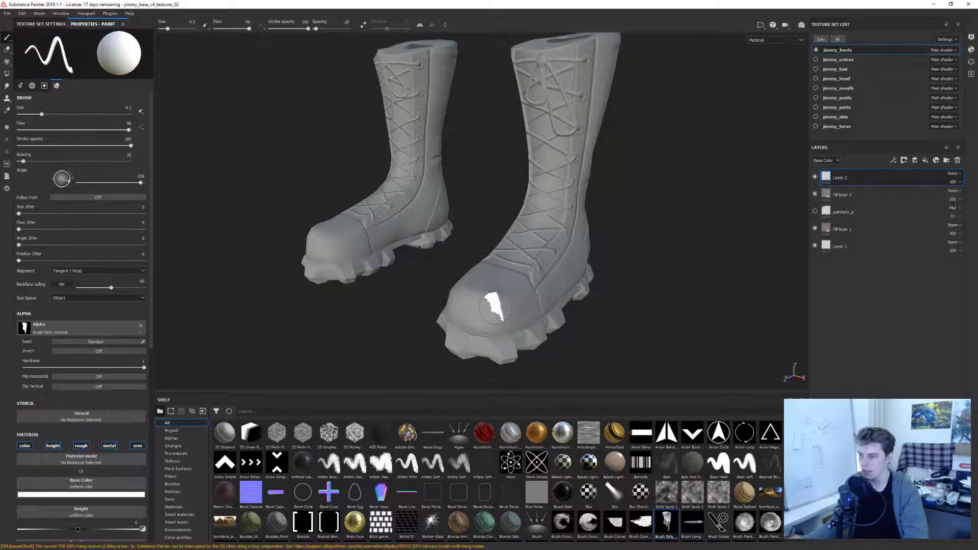
{"action": "right_click_drag", "start_coordinate": [497, 303], "coordinate": [493, 310], "text": "ctrl"}
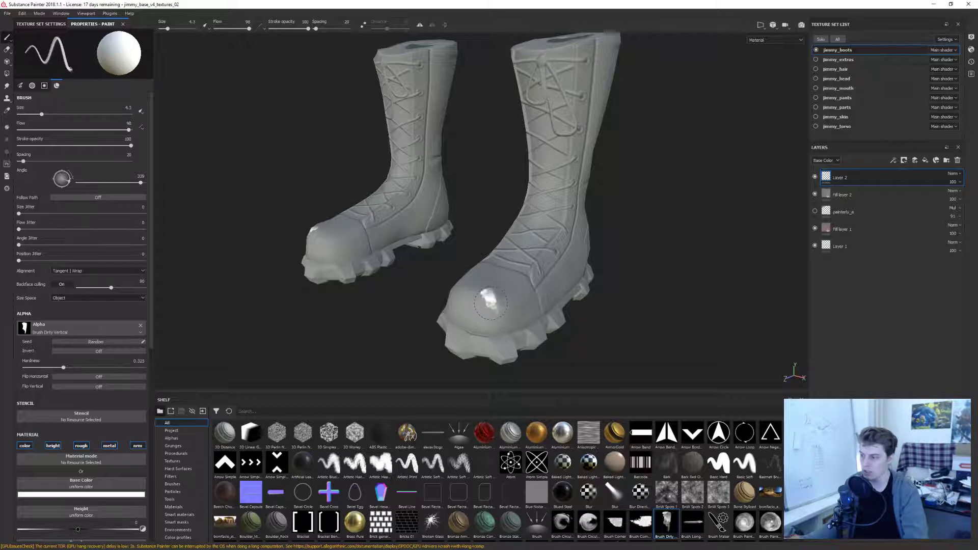
Step: Enlarge the brush to size 9.19 and rotate its angle to 21 over the boot toe
{"action": "scroll", "coordinate": [492, 306], "scroll_direction": "up", "scroll_amount": 3}
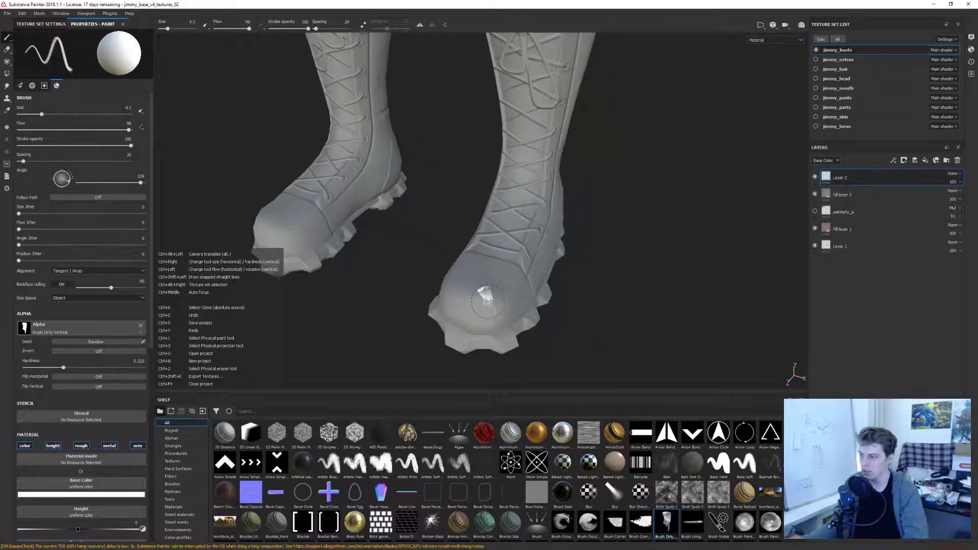
{"action": "left_click_drag", "start_coordinate": [488, 303], "coordinate": [487, 304], "text": "ctrl"}
{"action": "right_click_drag", "start_coordinate": [487, 304], "coordinate": [512, 305], "text": "ctrl"}
{"action": "left_click_drag", "start_coordinate": [489, 304], "coordinate": [492, 306], "text": "alt"}
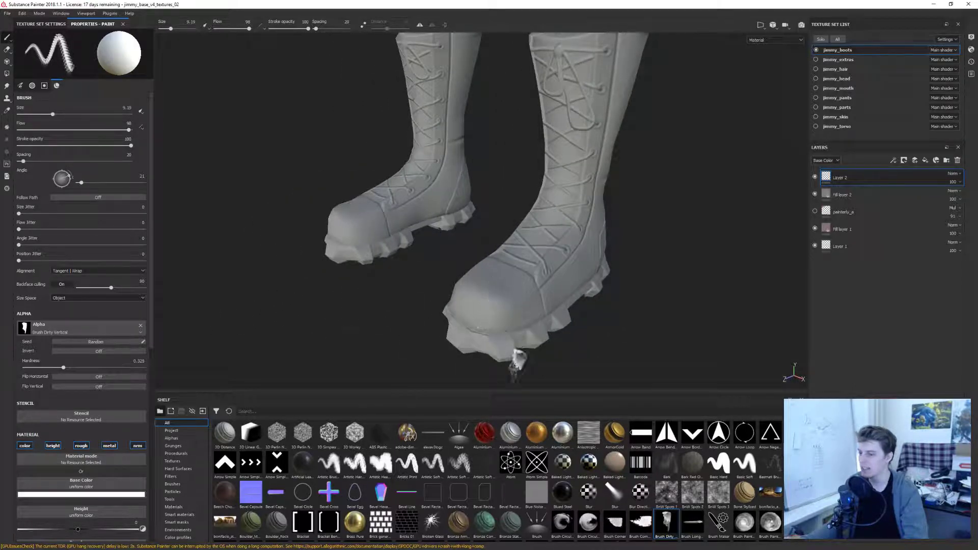
Step: Switch to Substance Designer and create a new package
{"action": "key", "text": "alt+Tab"}
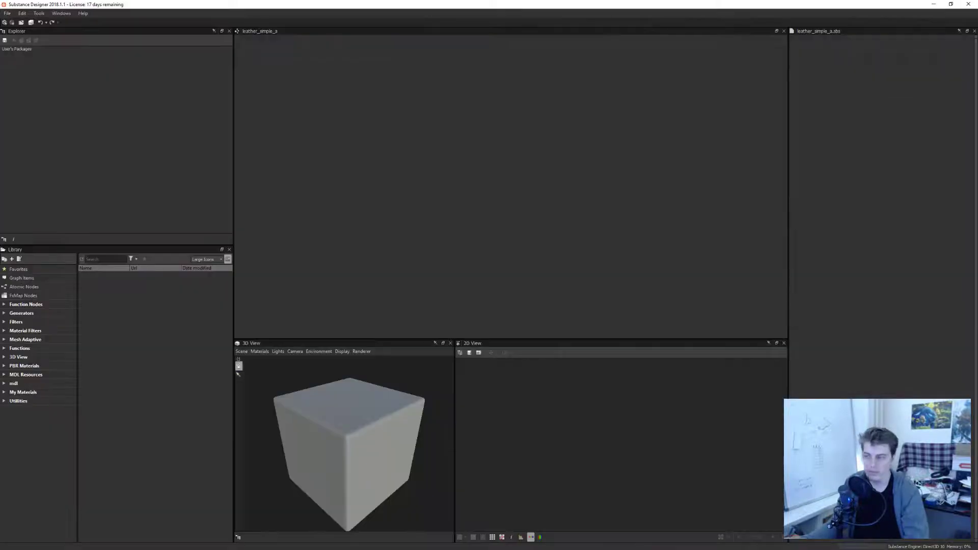
{"action": "right_click", "coordinate": [78, 107]}
{"action": "left_click", "coordinate": [117, 110]}
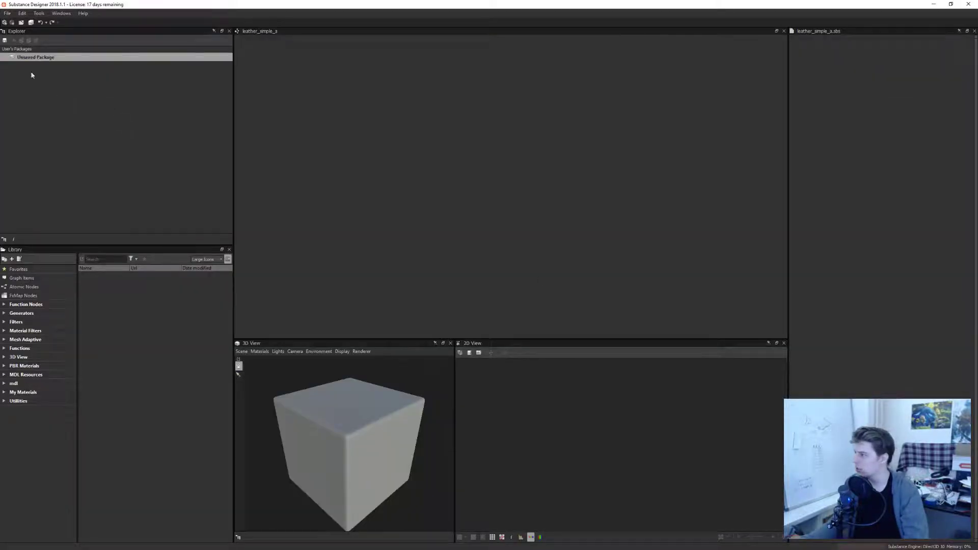
Step: Create a new Substance graph in the unsaved package using the Empty template, keeping the default graph name and size
{"action": "right_click", "coordinate": [21, 57]}
{"action": "mouse_move", "coordinate": [55, 64]}
{"action": "left_click", "coordinate": [148, 63]}
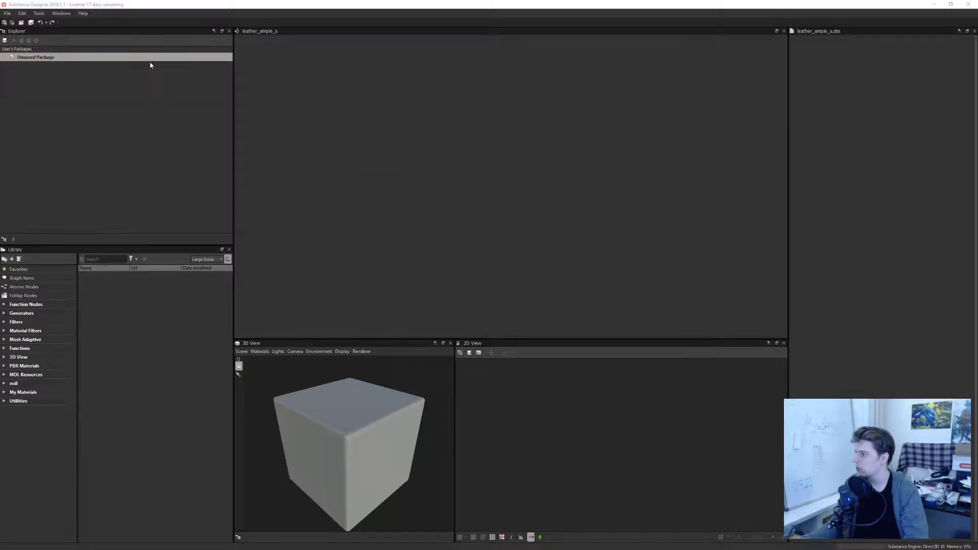
{"action": "scroll", "coordinate": [416, 276], "scroll_direction": "down", "scroll_amount": 2}
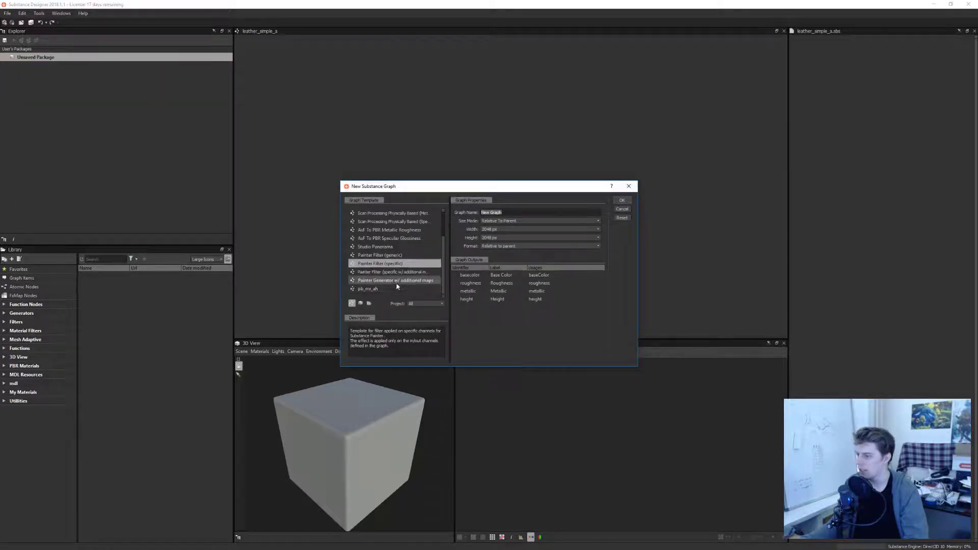
{"action": "left_click", "coordinate": [409, 256]}
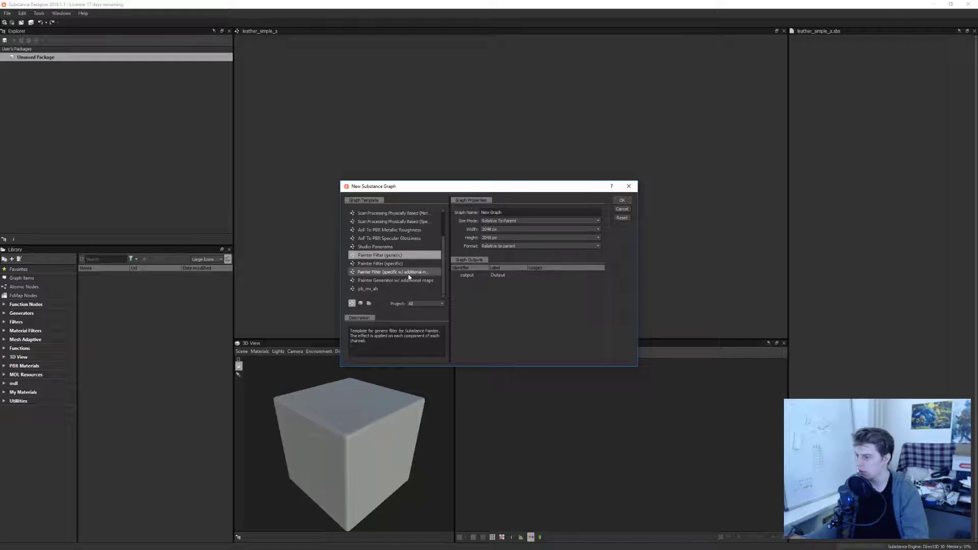
{"action": "left_click", "coordinate": [411, 271]}
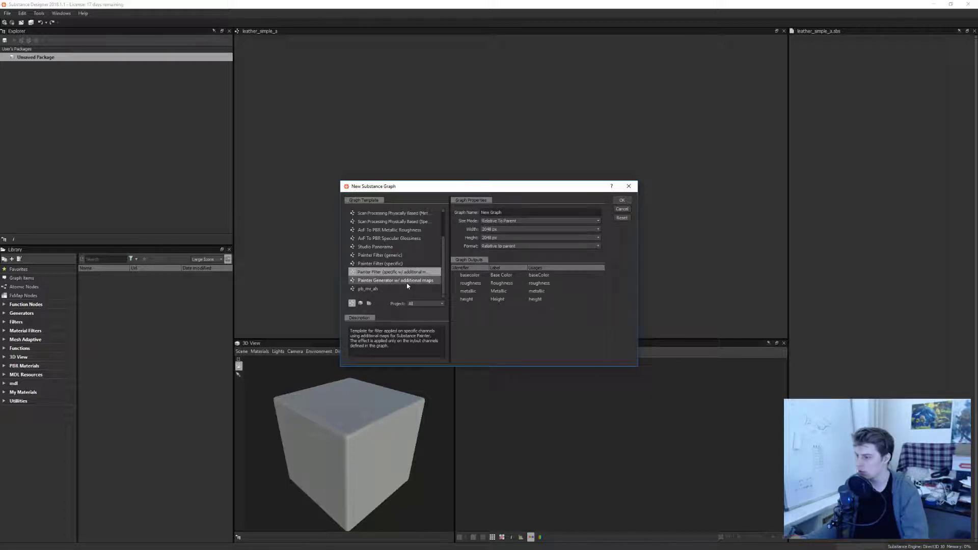
{"action": "scroll", "coordinate": [408, 270], "scroll_direction": "up", "scroll_amount": 2}
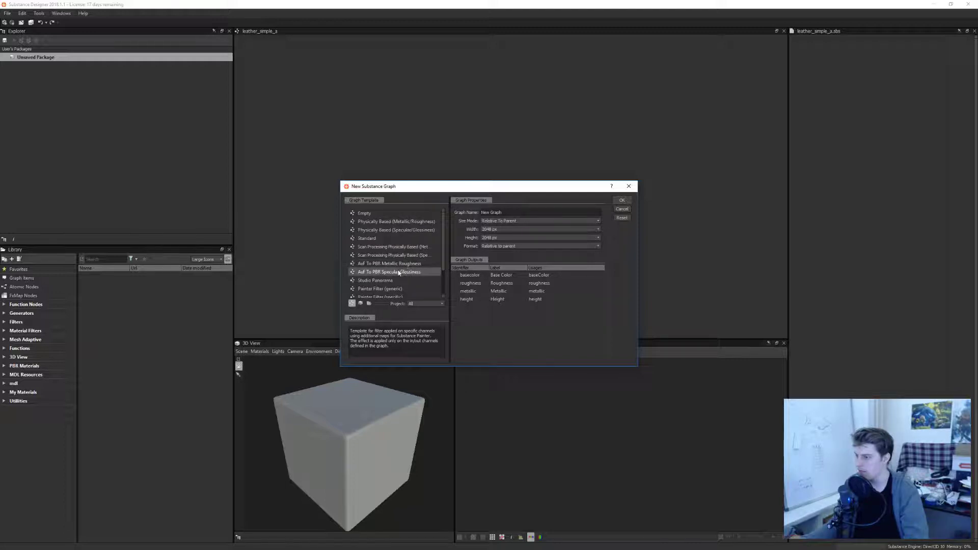
{"action": "left_click", "coordinate": [372, 216]}
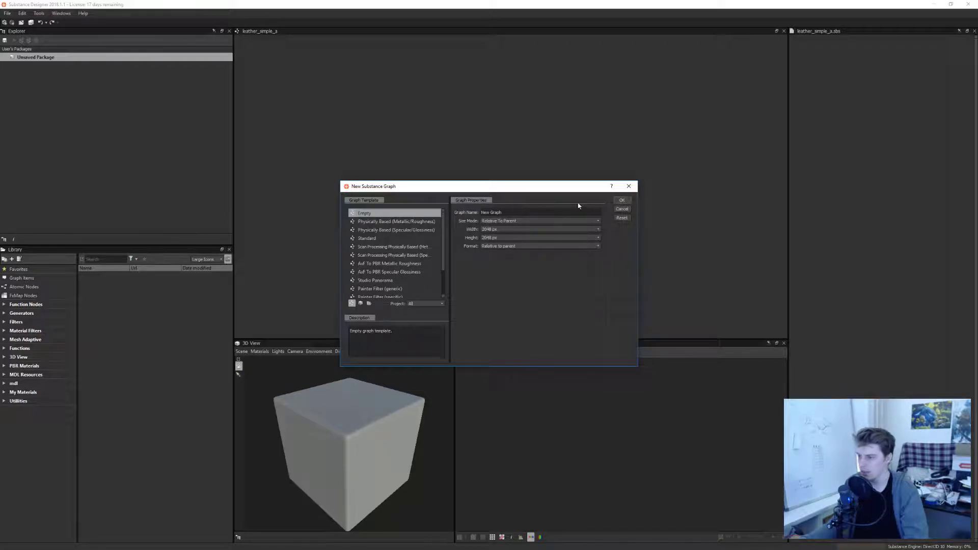
{"action": "left_click", "coordinate": [621, 200]}
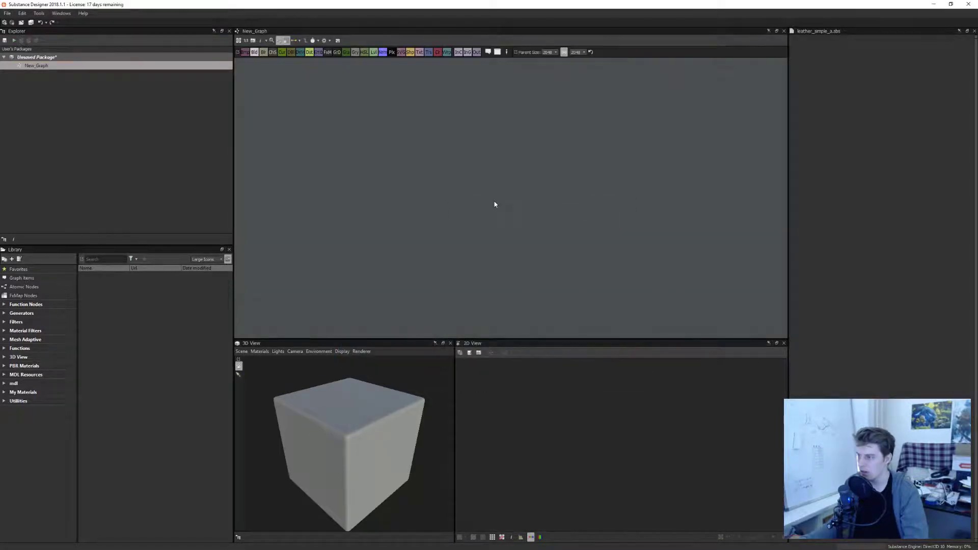
Step: Search the available nodes in the empty graph for a brush node
{"action": "right_click", "coordinate": [494, 203]}
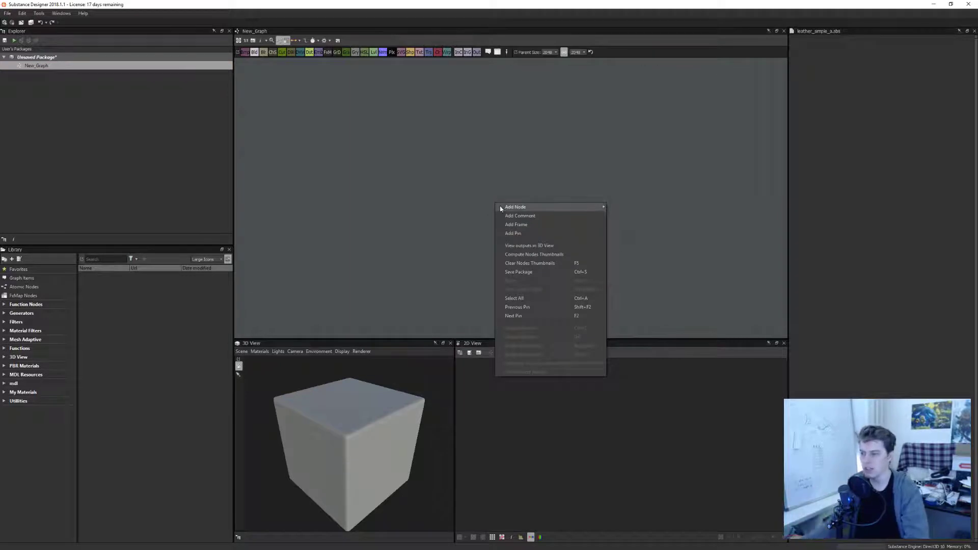
{"action": "mouse_move", "coordinate": [514, 206]}
{"action": "left_click", "coordinate": [545, 172]}
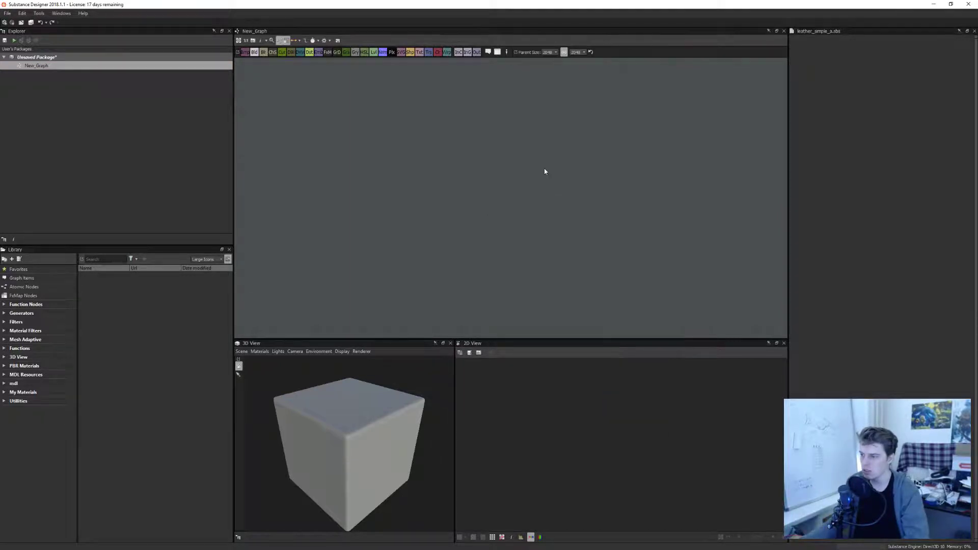
{"action": "key", "text": "space"}
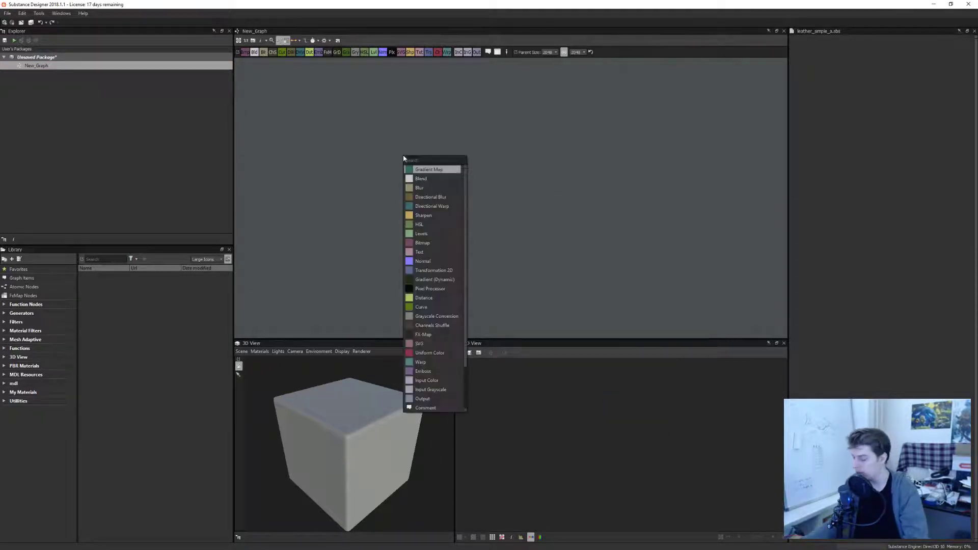
{"action": "type", "text": "bru"}
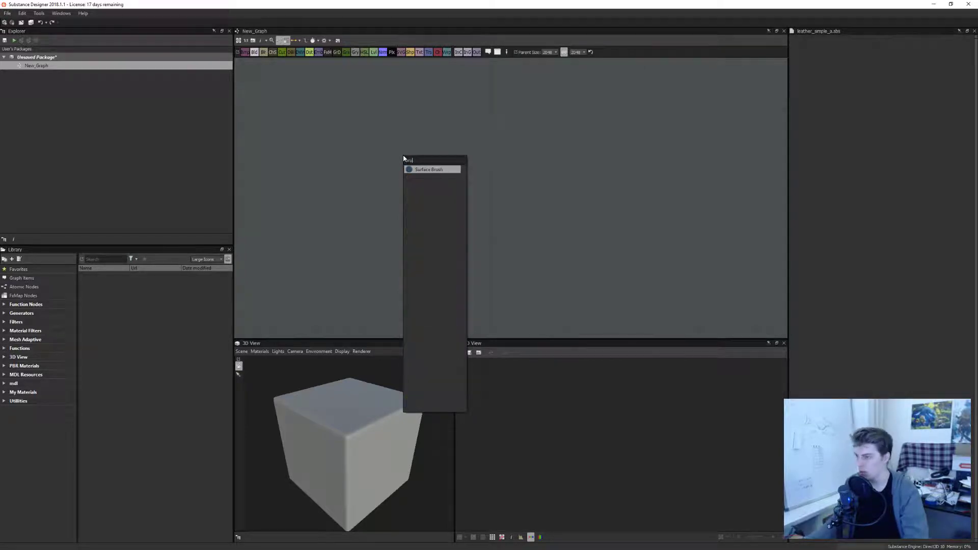
{"action": "key", "text": "BackSpace"}
{"action": "key", "text": "BackSpace"}
{"action": "key", "text": "BackSpace"}
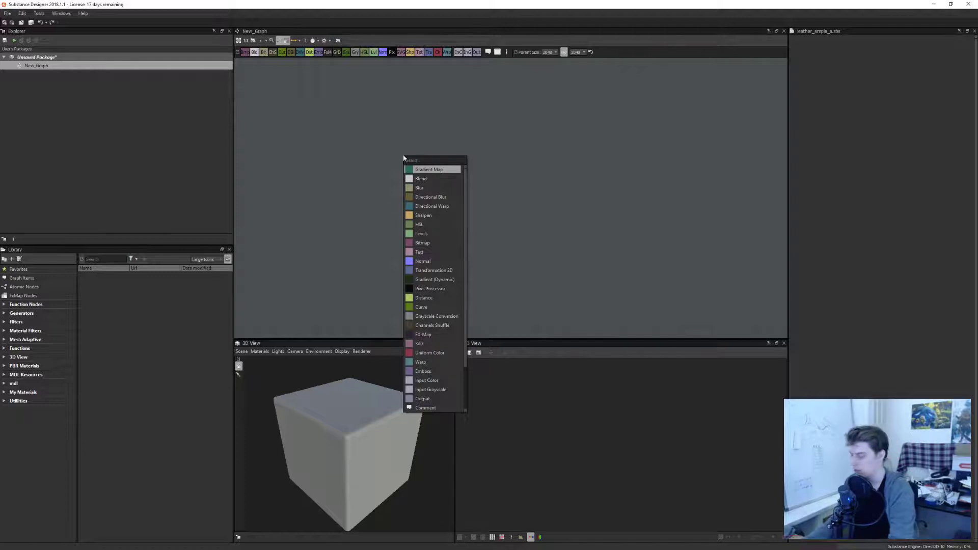
Step: Add a Shape node to the graph and set its scale to 0.5 and its pattern to Pyramid
{"action": "type", "text": "shape"}
{"action": "key", "text": "Return"}
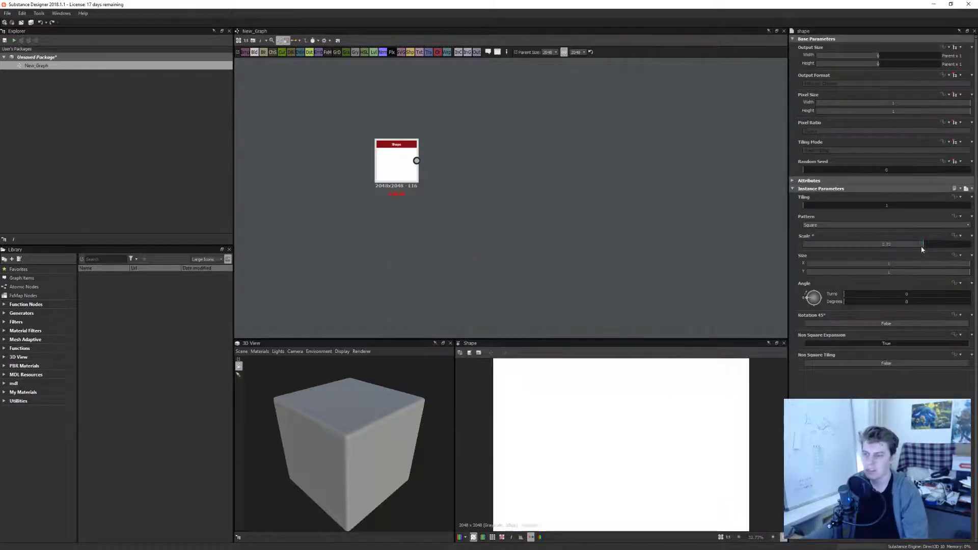
{"action": "left_click_drag", "start_coordinate": [906, 242], "coordinate": [886, 243]}
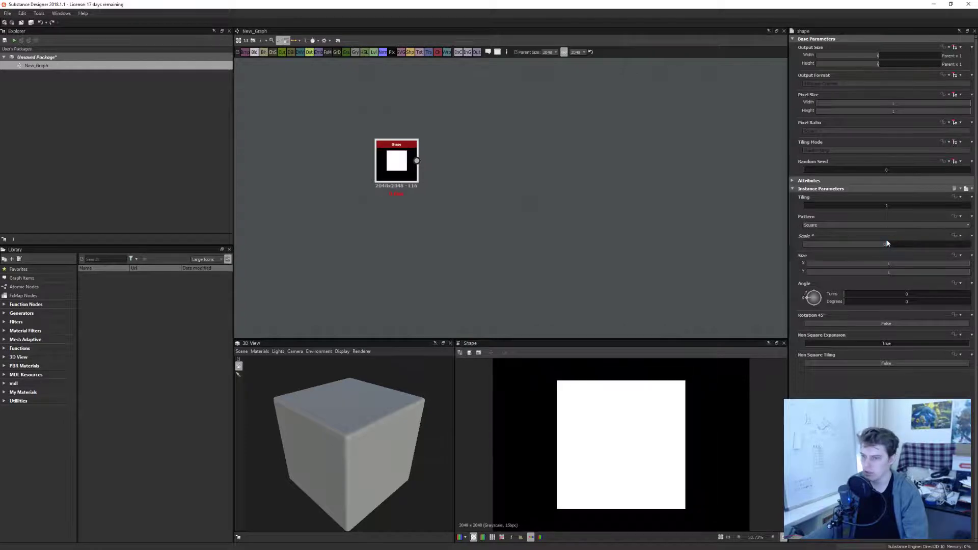
{"action": "middle_click_drag", "start_coordinate": [508, 155], "coordinate": [532, 171]}
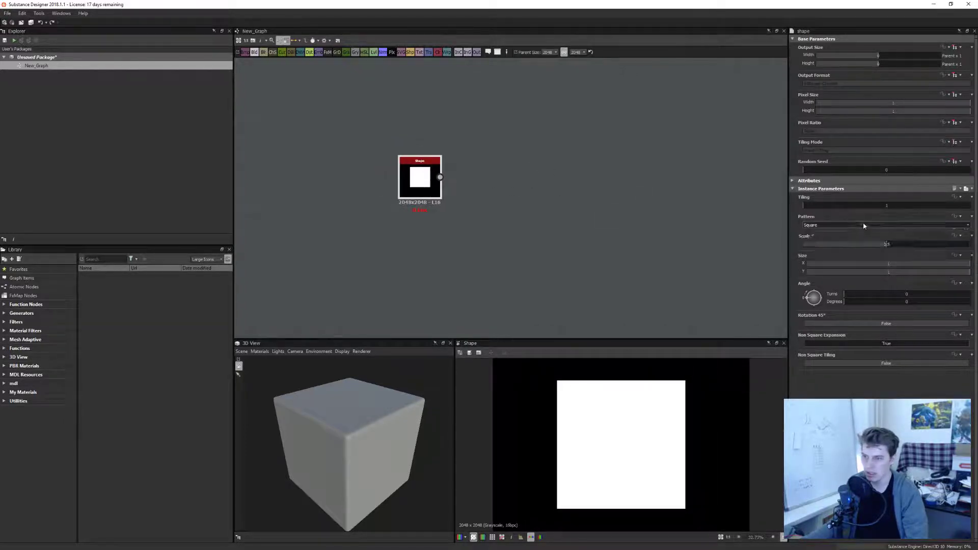
{"action": "left_click", "coordinate": [896, 225]}
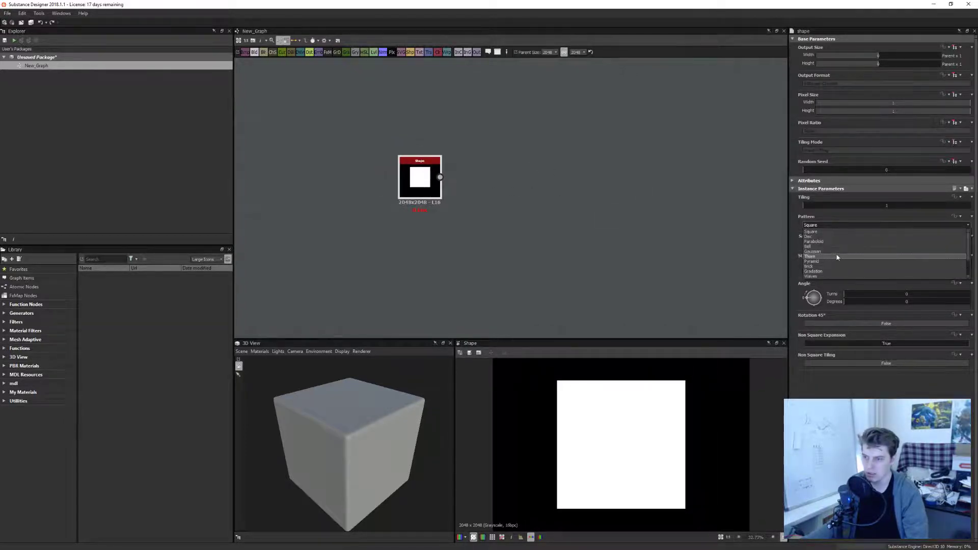
{"action": "left_click", "coordinate": [836, 261]}
Step: Add a Warp node beside the Shape node and connect the Shape output to its first input
{"action": "middle_click_drag", "start_coordinate": [451, 182], "coordinate": [488, 193]}
{"action": "key", "text": "space"}
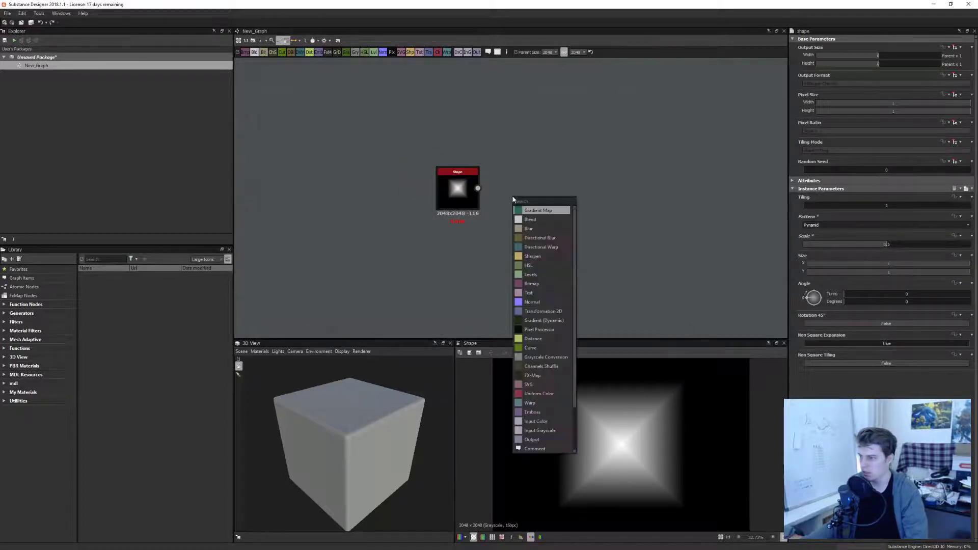
{"action": "type", "text": "warp"}
{"action": "key", "text": "Return"}
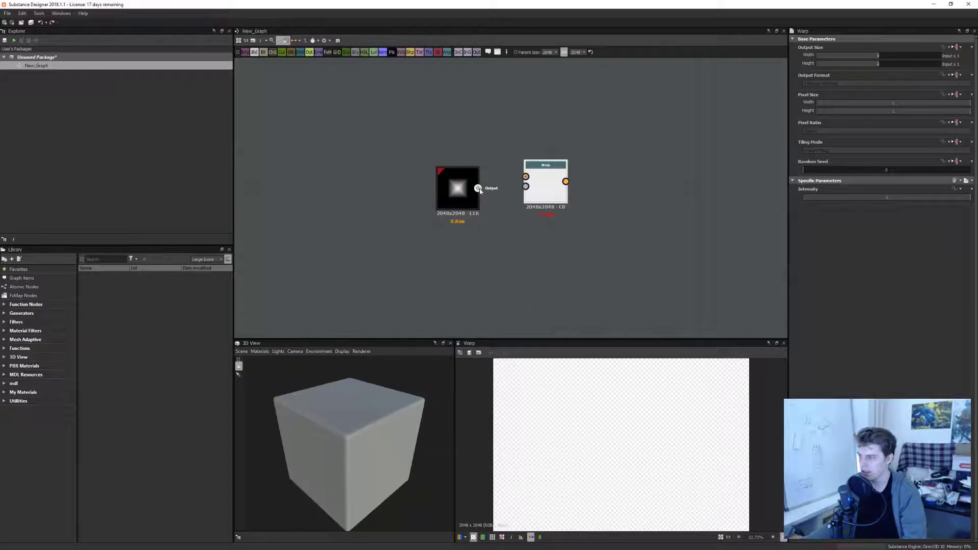
{"action": "left_click_drag", "start_coordinate": [477, 188], "coordinate": [492, 233]}
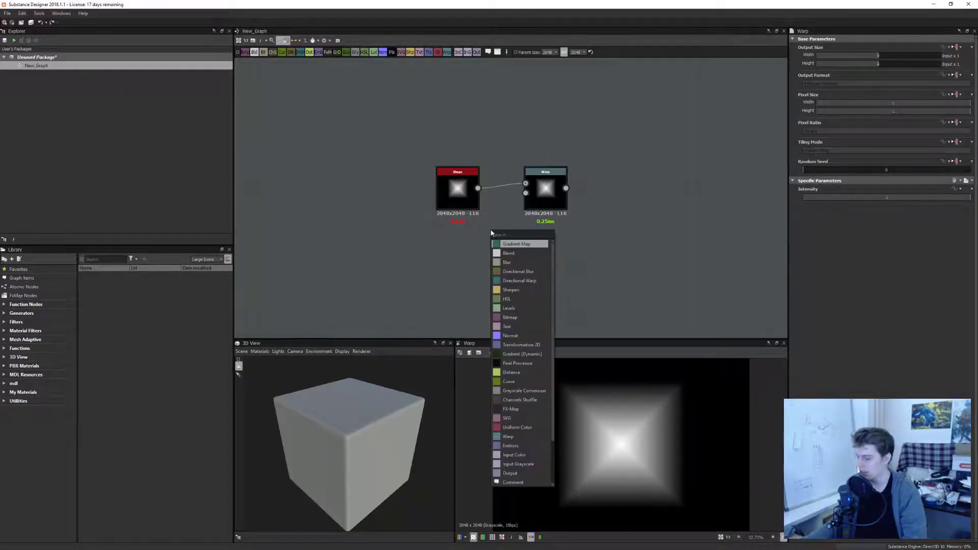
Step: Add a Gaussian Noise node below the Shape, feed it into the Warp's second input, and preview the Warp node
{"action": "type", "text": "ga"}
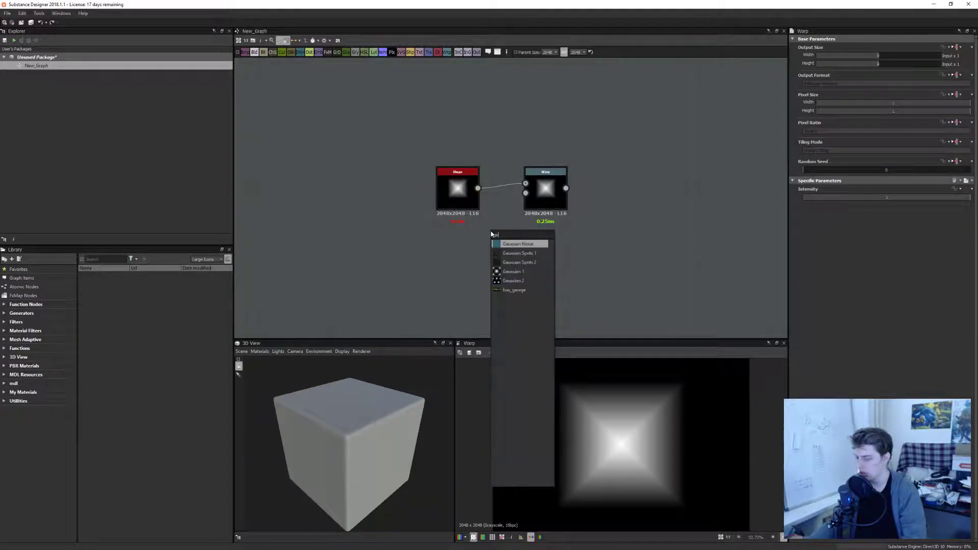
{"action": "left_click", "coordinate": [513, 245]}
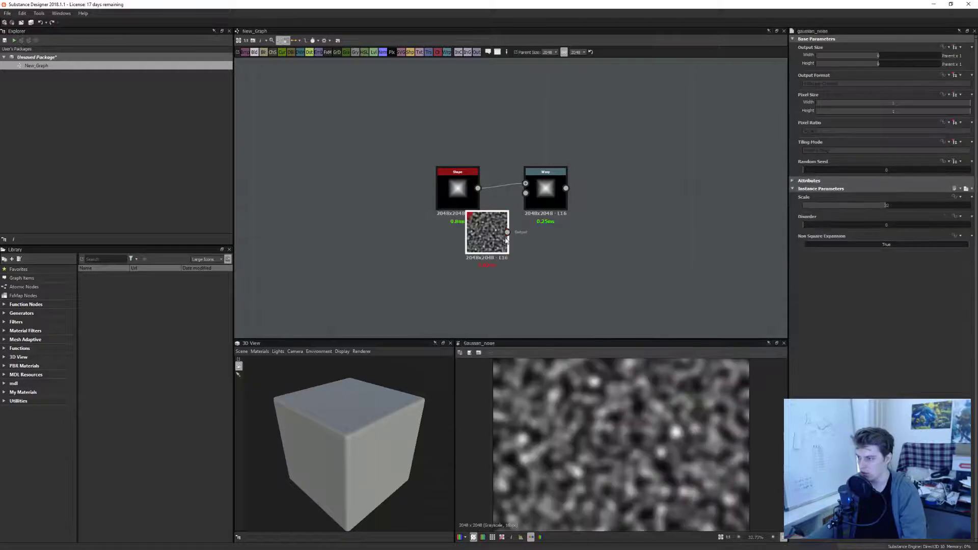
{"action": "left_click_drag", "start_coordinate": [486, 240], "coordinate": [474, 256]}
{"action": "double_click", "coordinate": [541, 197]}
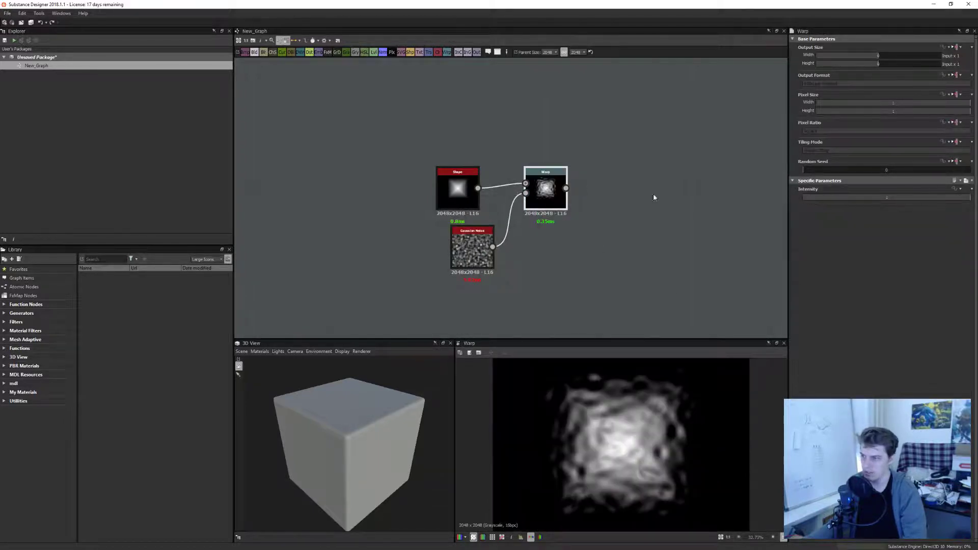
Step: Set the Warp intensity to about 0.92 and the Gaussian Noise scale to 12
{"action": "left_click_drag", "start_coordinate": [874, 198], "coordinate": [956, 199]}
{"action": "left_click", "coordinate": [484, 245]}
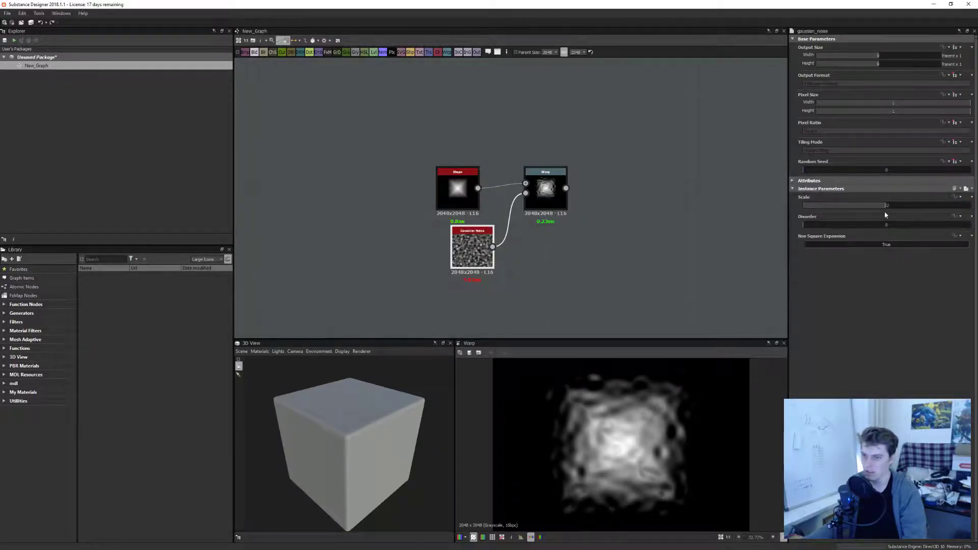
{"action": "left_click_drag", "start_coordinate": [884, 207], "coordinate": [834, 205]}
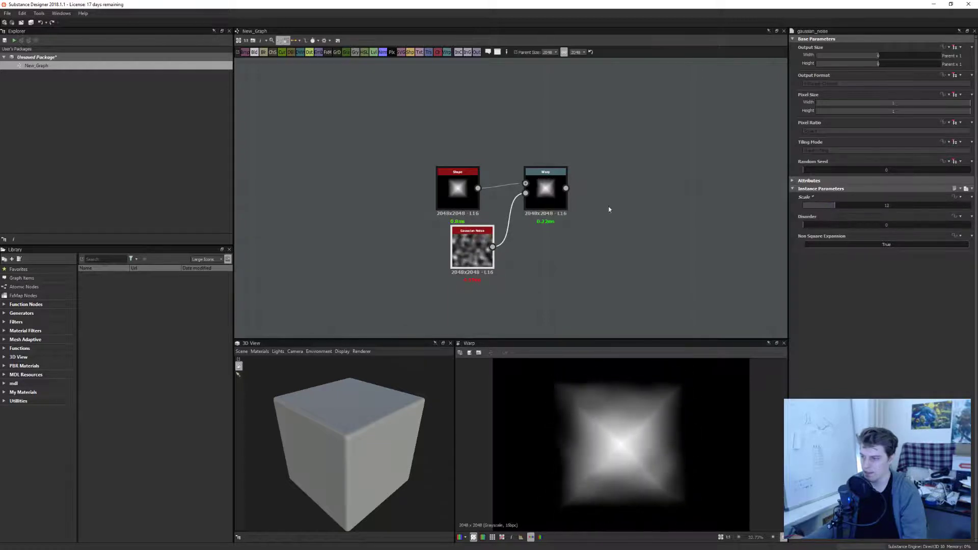
{"action": "left_click", "coordinate": [545, 194]}
Step: Change the Shape node's pattern to Paraboloid
{"action": "left_click", "coordinate": [453, 191]}
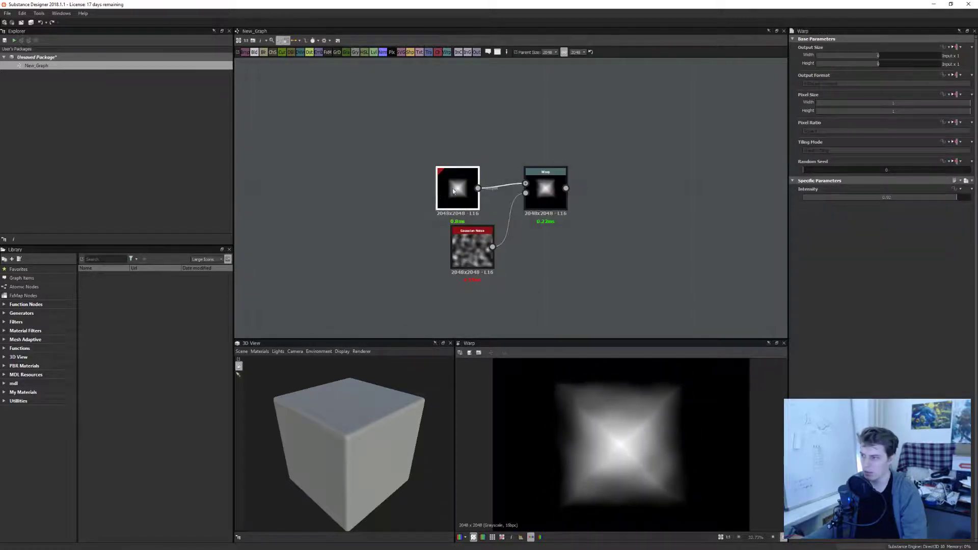
{"action": "left_click", "coordinate": [812, 224]}
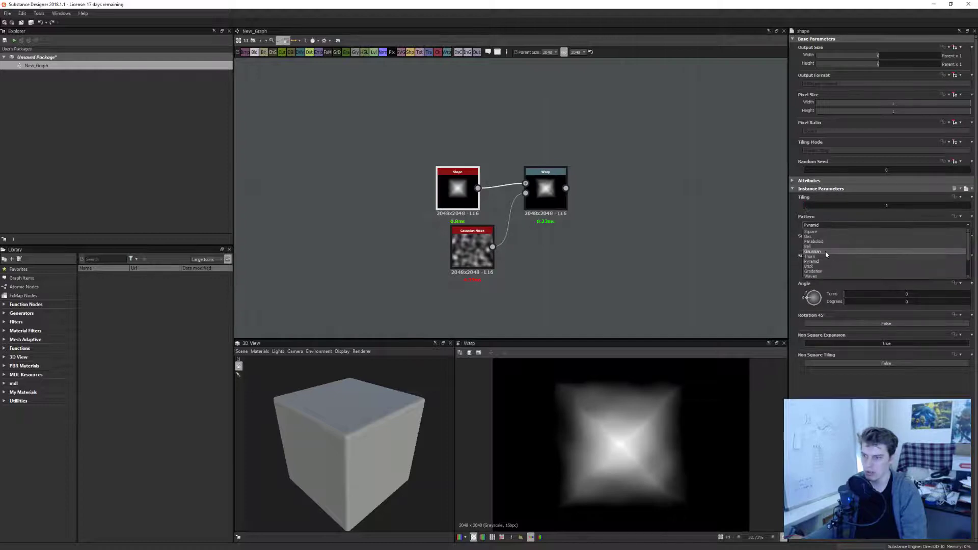
{"action": "left_click", "coordinate": [826, 244]}
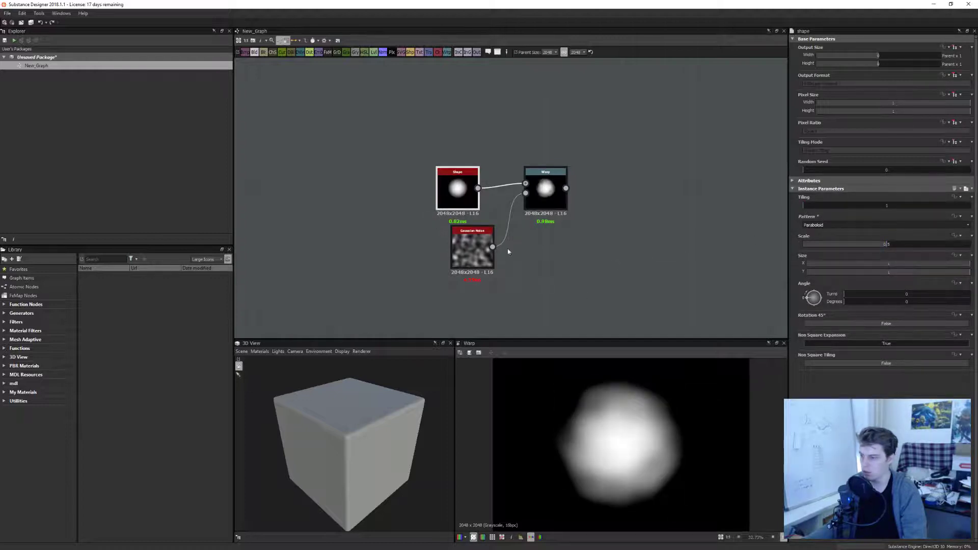
Step: Spread out the nodes, with Gaussian Noise below Shape and Warp to their right between them
{"action": "left_click_drag", "start_coordinate": [487, 249], "coordinate": [471, 263]}
{"action": "left_click_drag", "start_coordinate": [545, 191], "coordinate": [545, 197]}
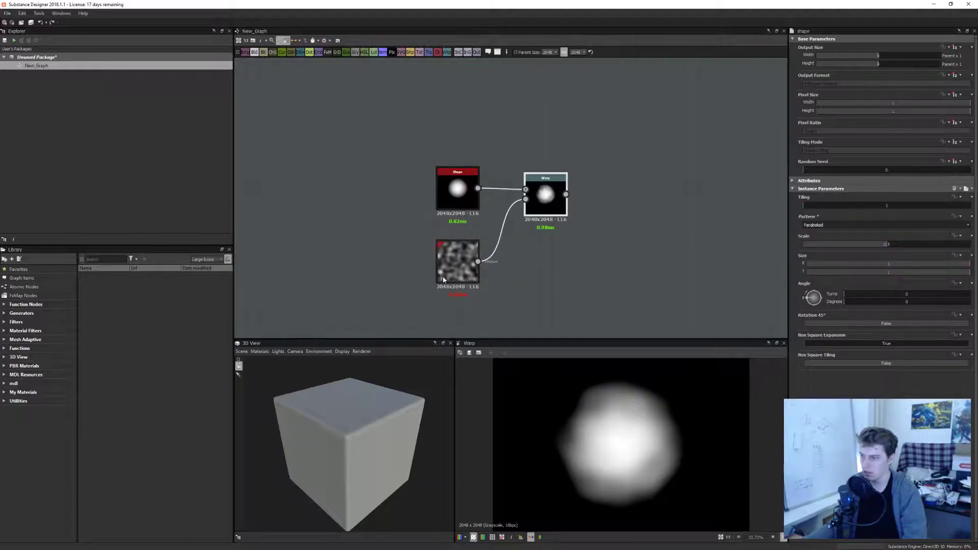
{"action": "middle_click_drag", "start_coordinate": [692, 242], "coordinate": [477, 134]}
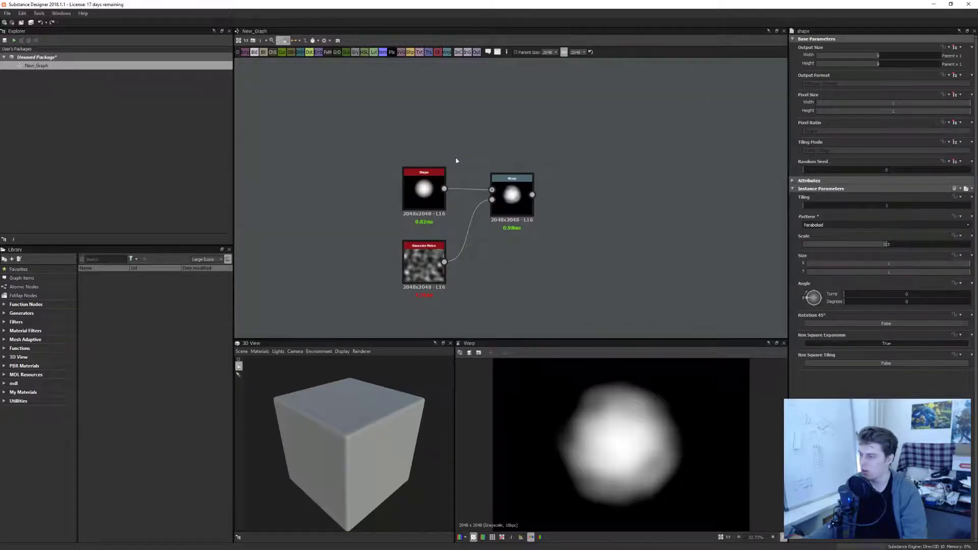
{"action": "left_click_drag", "start_coordinate": [424, 196], "coordinate": [408, 196]}
{"action": "left_click_drag", "start_coordinate": [524, 199], "coordinate": [525, 217]}
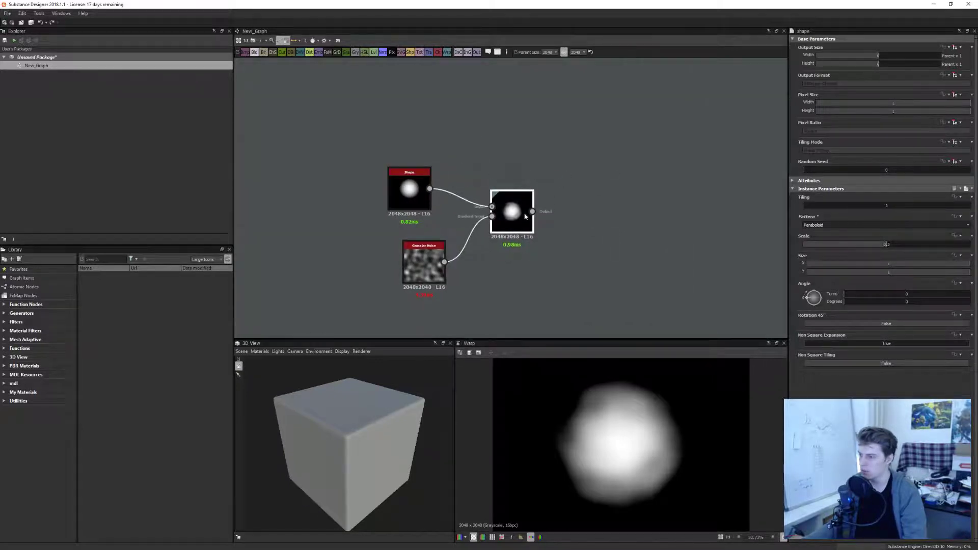
{"action": "left_click", "coordinate": [513, 163]}
{"action": "left_click", "coordinate": [412, 188]}
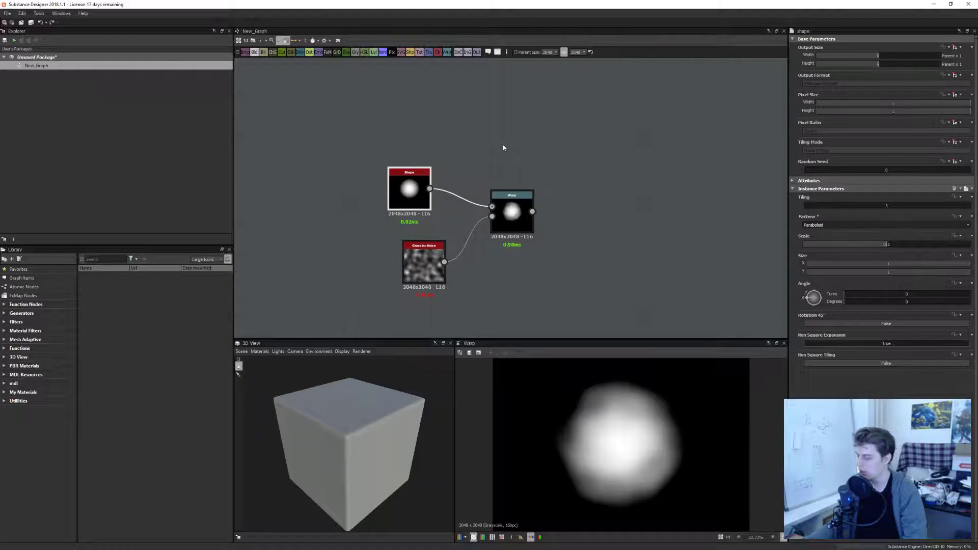
{"action": "key", "text": "ctrl+d"}
{"action": "left_click_drag", "start_coordinate": [510, 198], "coordinate": [471, 134]}
{"action": "left_click", "coordinate": [598, 170]}
{"action": "left_click", "coordinate": [483, 148]}
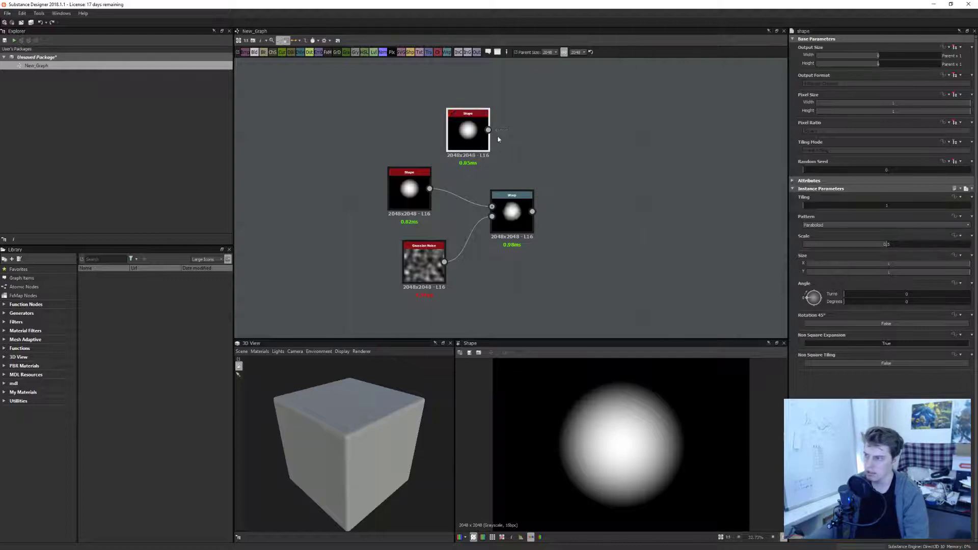
Step: Add a Transformation 2D node fed by the Shape, place it above the Warp, and squash its image vertically into an ellipse
{"action": "left_click", "coordinate": [424, 173]}
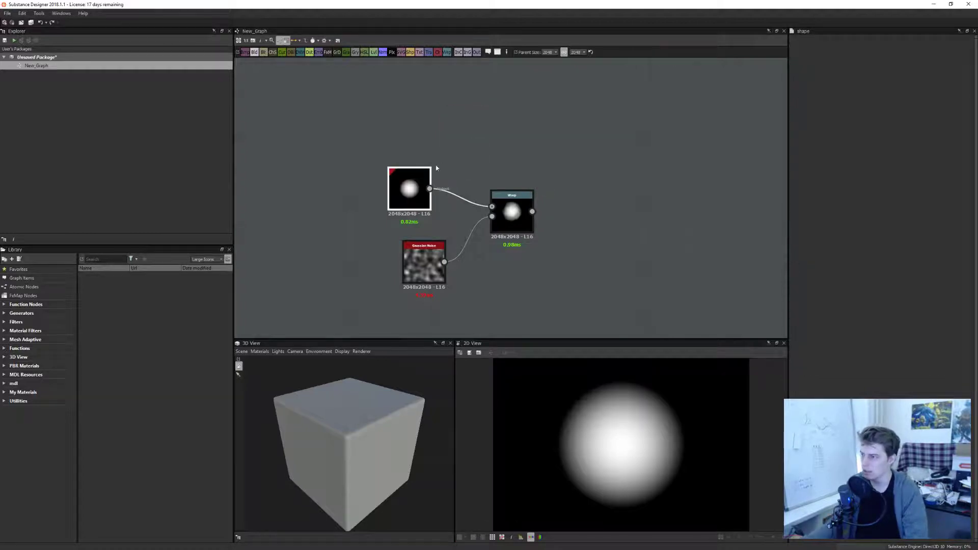
{"action": "key", "text": "space"}
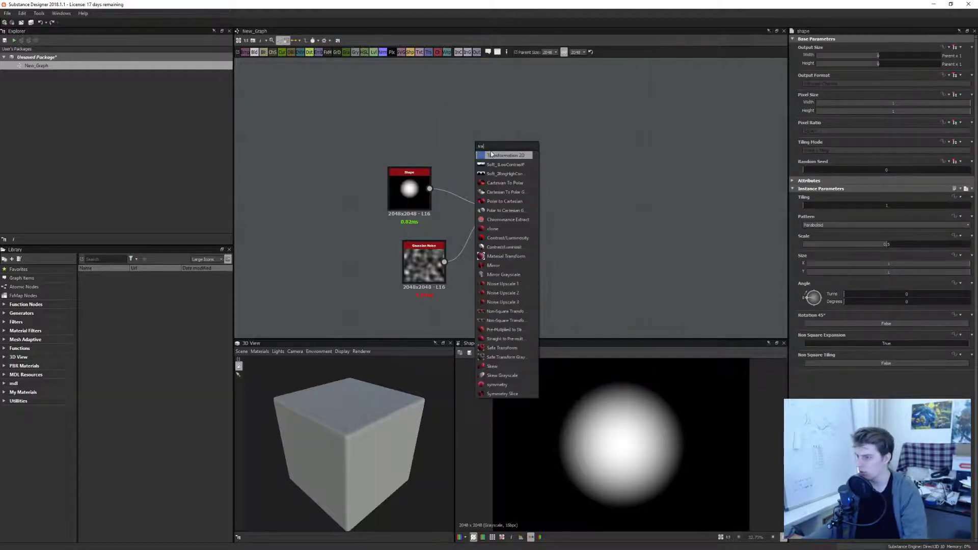
{"action": "left_click", "coordinate": [504, 155]}
{"action": "left_click_drag", "start_coordinate": [470, 144], "coordinate": [497, 130]}
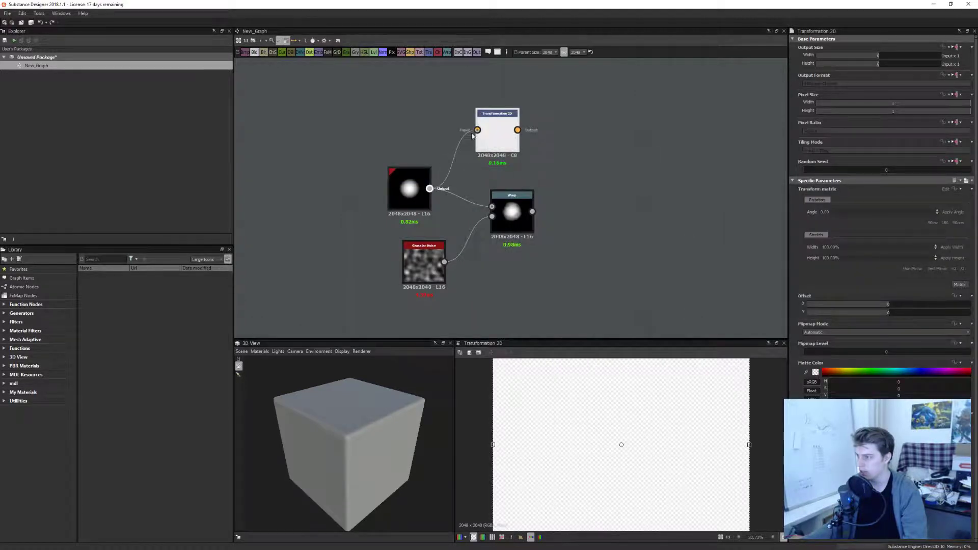
{"action": "scroll", "coordinate": [718, 380], "scroll_direction": "down", "scroll_amount": 2}
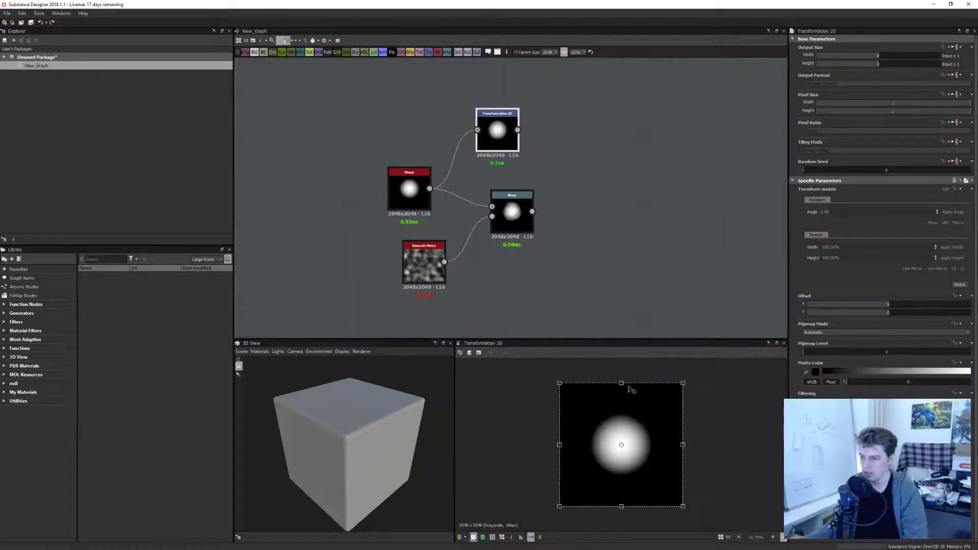
{"action": "left_click_drag", "start_coordinate": [623, 381], "coordinate": [651, 442]}
Step: Set the Shape's tiling mode to an absolute No Tiling and shift the transformed ellipse up and to the right
{"action": "left_click", "coordinate": [409, 186]}
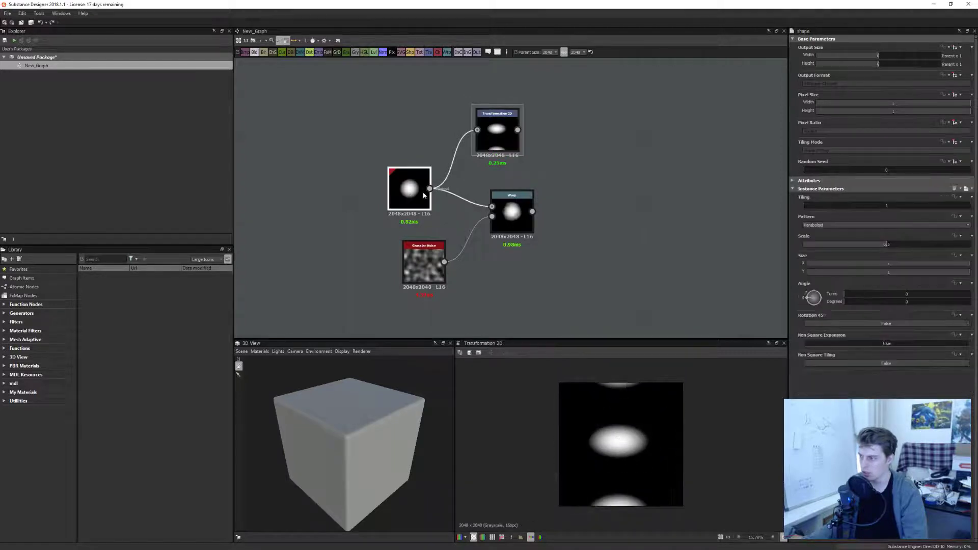
{"action": "left_click", "coordinate": [955, 141]}
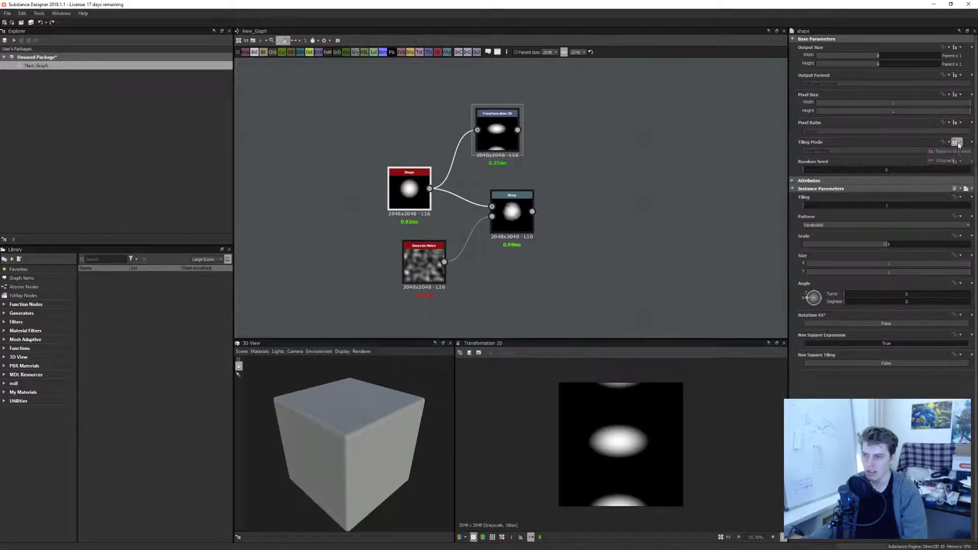
{"action": "left_click", "coordinate": [945, 160]}
{"action": "left_click", "coordinate": [904, 151]}
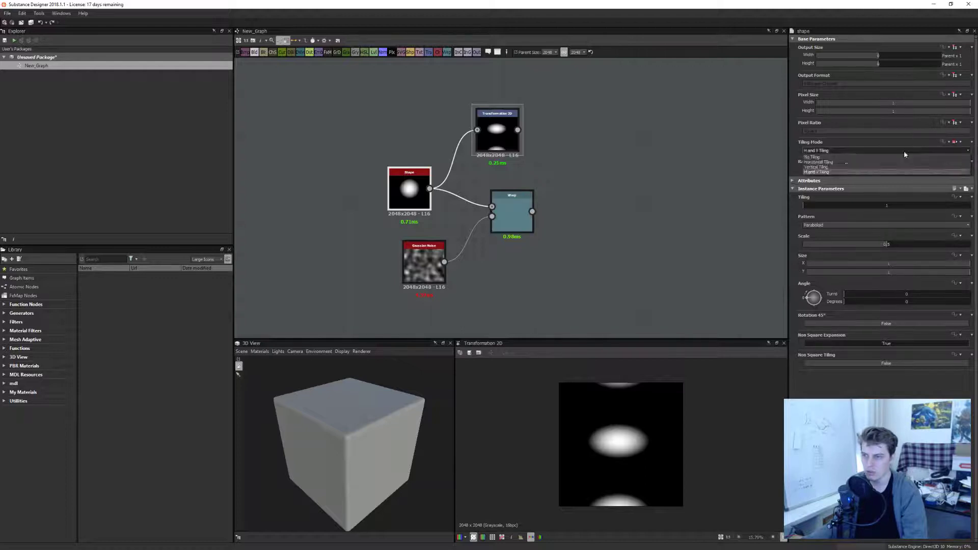
{"action": "left_click", "coordinate": [838, 171]}
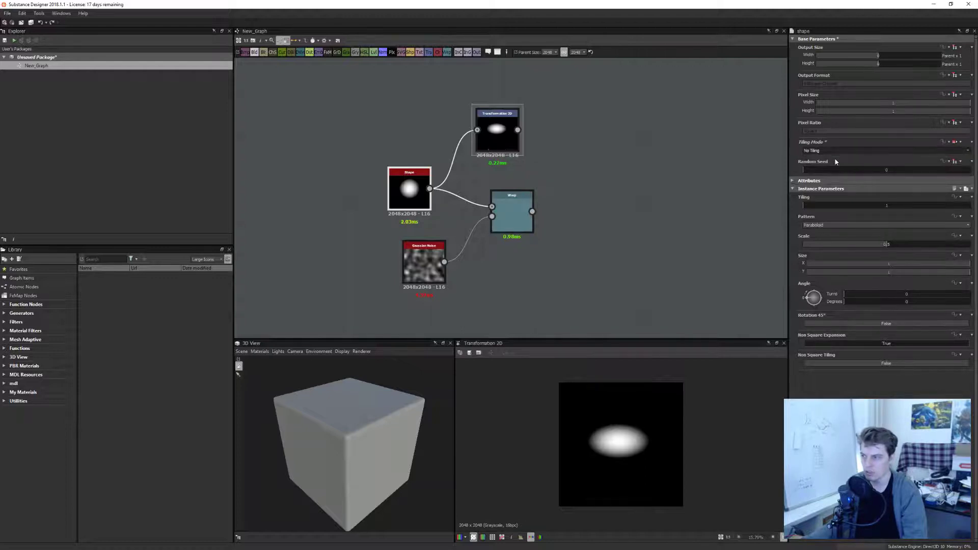
{"action": "left_click", "coordinate": [506, 145]}
{"action": "mouse_move", "coordinate": [617, 447]}
{"action": "left_mouse_down"}
{"action": "mouse_move", "coordinate": [625, 454]}
{"action": "mouse_move", "coordinate": [601, 430]}
{"action": "mouse_move", "coordinate": [630, 445]}
{"action": "left_mouse_up"}
Step: Add a Blend node in Subtract mode, with Transformation 2D as foreground and Warp as background
{"action": "key", "text": "space"}
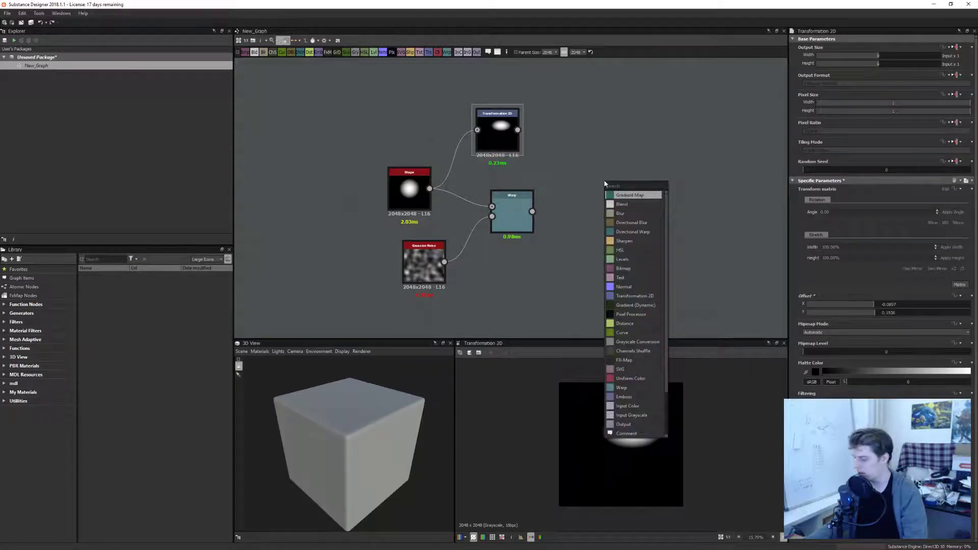
{"action": "left_click", "coordinate": [632, 203]}
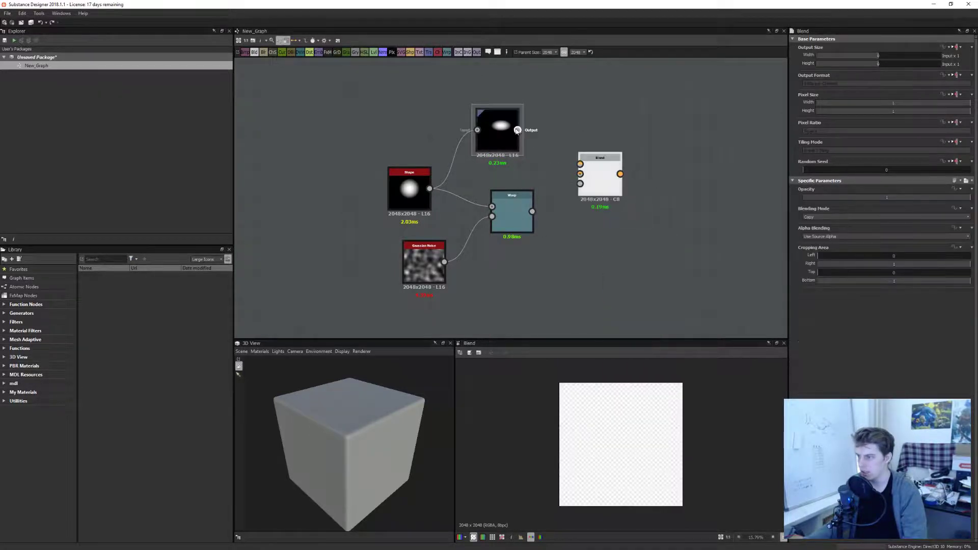
{"action": "left_click_drag", "start_coordinate": [517, 129], "coordinate": [579, 164]}
{"action": "left_click_drag", "start_coordinate": [532, 211], "coordinate": [579, 174]}
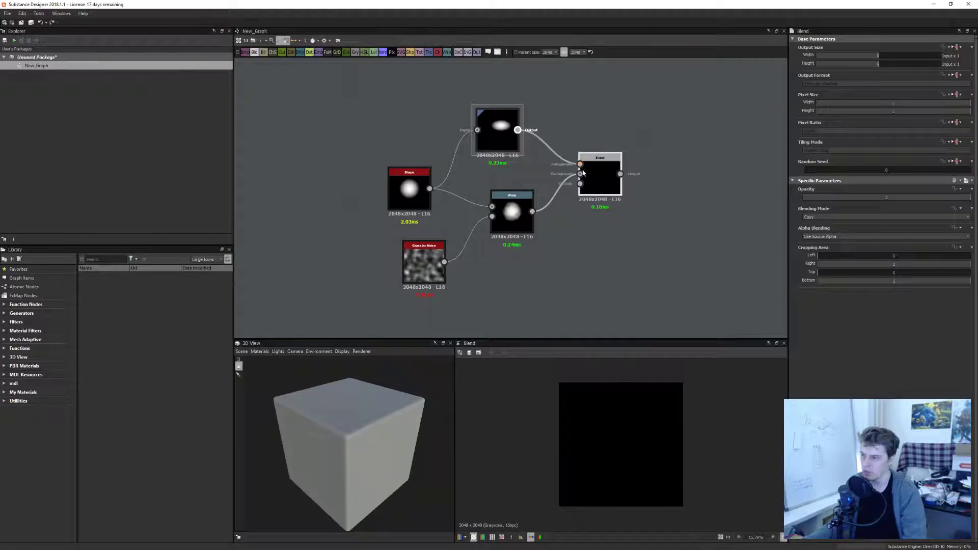
{"action": "left_click", "coordinate": [846, 218]}
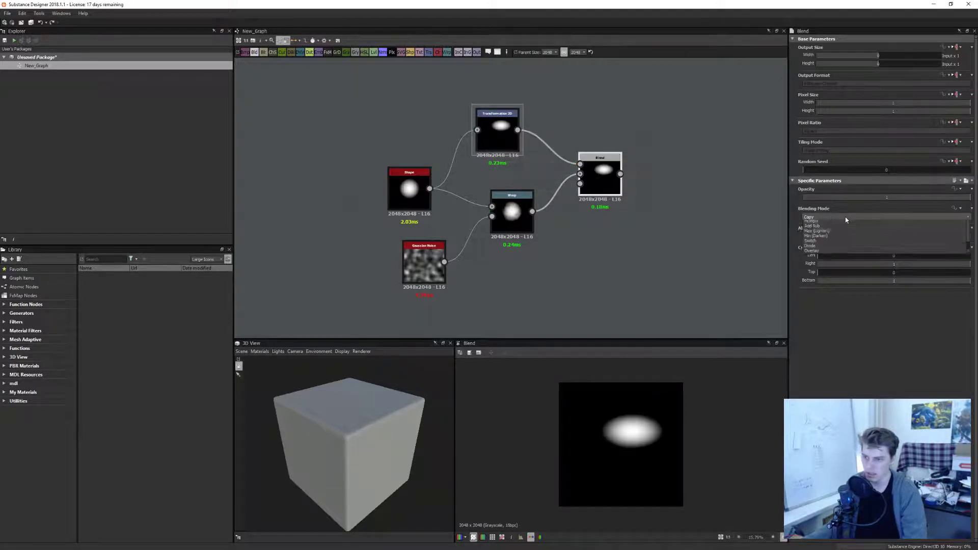
{"action": "scroll", "coordinate": [841, 232], "scroll_direction": "up", "scroll_amount": 2}
{"action": "left_click", "coordinate": [819, 245]}
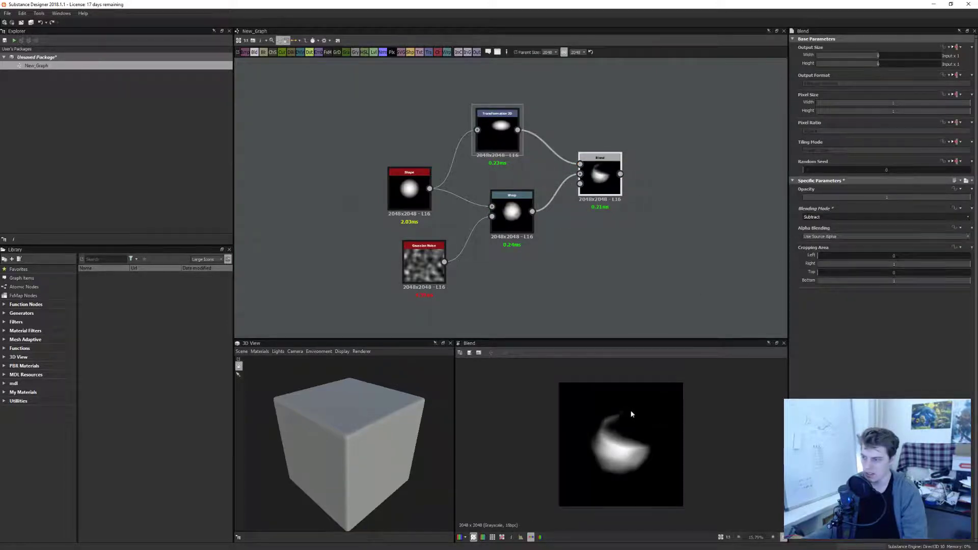
Step: Reshape the Transformation 2D image into a smaller, rounder spot offset down and left so the blend leaves a crescent
{"action": "left_click", "coordinate": [496, 130]}
{"action": "mouse_move", "coordinate": [632, 444]}
{"action": "left_mouse_down"}
{"action": "mouse_move", "coordinate": [662, 447]}
{"action": "mouse_move", "coordinate": [635, 452]}
{"action": "mouse_move", "coordinate": [628, 443]}
{"action": "left_mouse_up"}
{"action": "left_click_drag", "start_coordinate": [681, 410], "coordinate": [672, 360]}
{"action": "left_click_drag", "start_coordinate": [649, 413], "coordinate": [657, 455]}
{"action": "left_click_drag", "start_coordinate": [679, 398], "coordinate": [644, 427]}
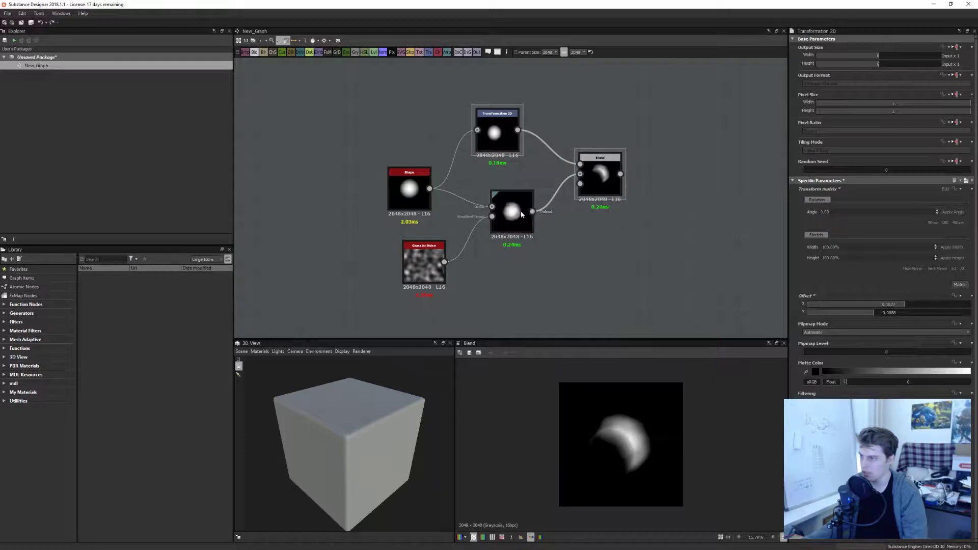
Step: Add a second Warp node beside Transformation 2D, feeding it the transformed shape and the Gaussian Noise as gradient
{"action": "left_click_drag", "start_coordinate": [512, 201], "coordinate": [497, 222]}
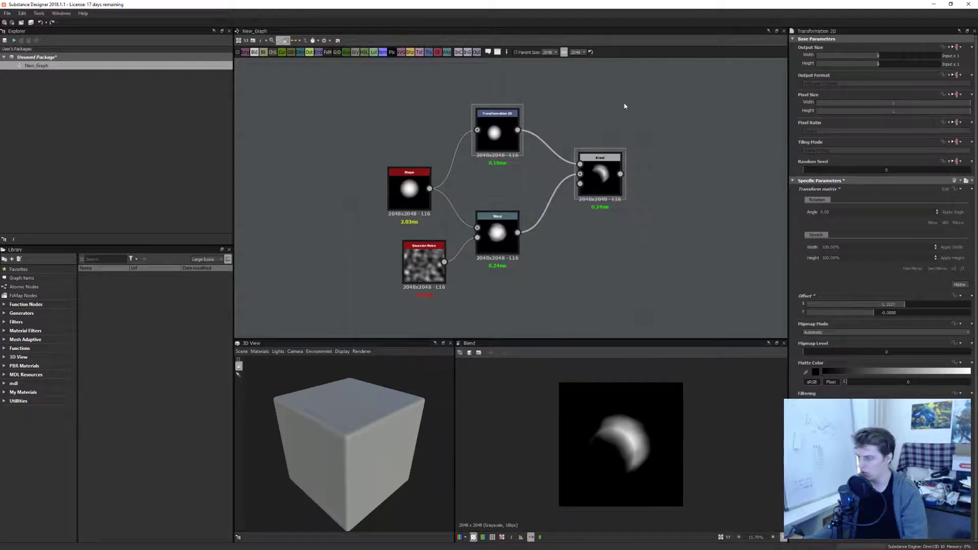
{"action": "key", "text": "space"}
{"action": "type", "text": "warp"}
{"action": "key", "text": "Return"}
{"action": "left_click_drag", "start_coordinate": [497, 122], "coordinate": [483, 94]}
{"action": "left_click_drag", "start_coordinate": [630, 109], "coordinate": [570, 115]}
{"action": "left_click_drag", "start_coordinate": [502, 100], "coordinate": [551, 102]}
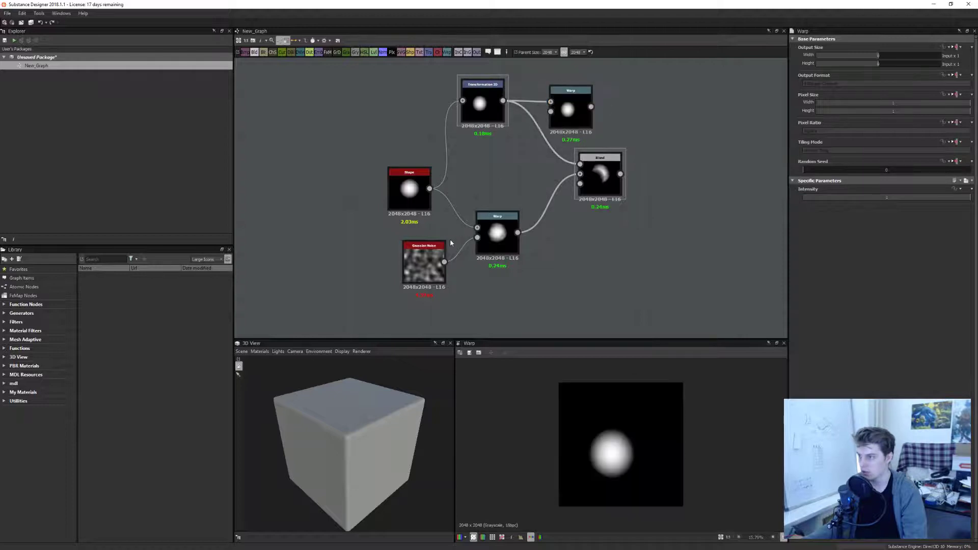
{"action": "left_click_drag", "start_coordinate": [447, 260], "coordinate": [550, 111]}
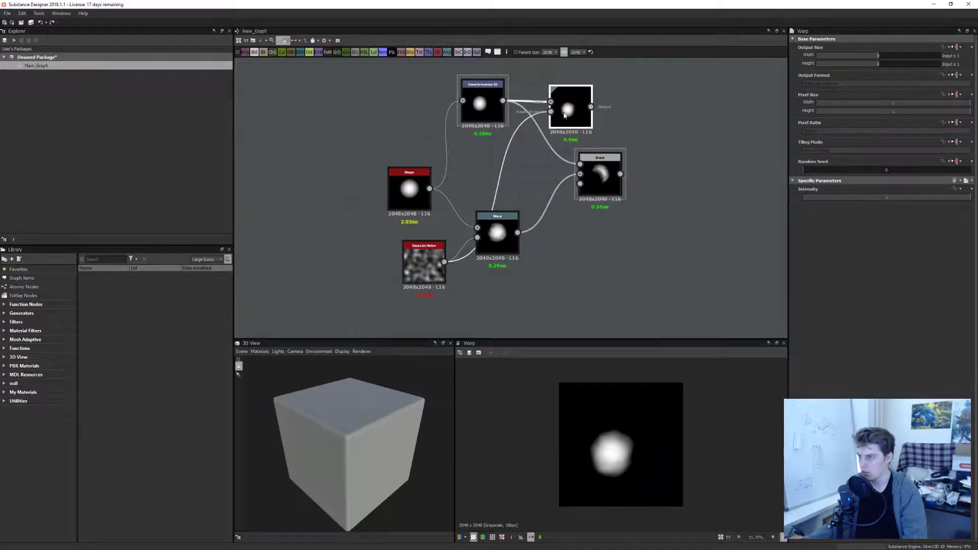
Step: Set the new Warp's intensity to 5 and connect its output to the Blend's foreground input
{"action": "left_click_drag", "start_coordinate": [845, 198], "coordinate": [973, 199]}
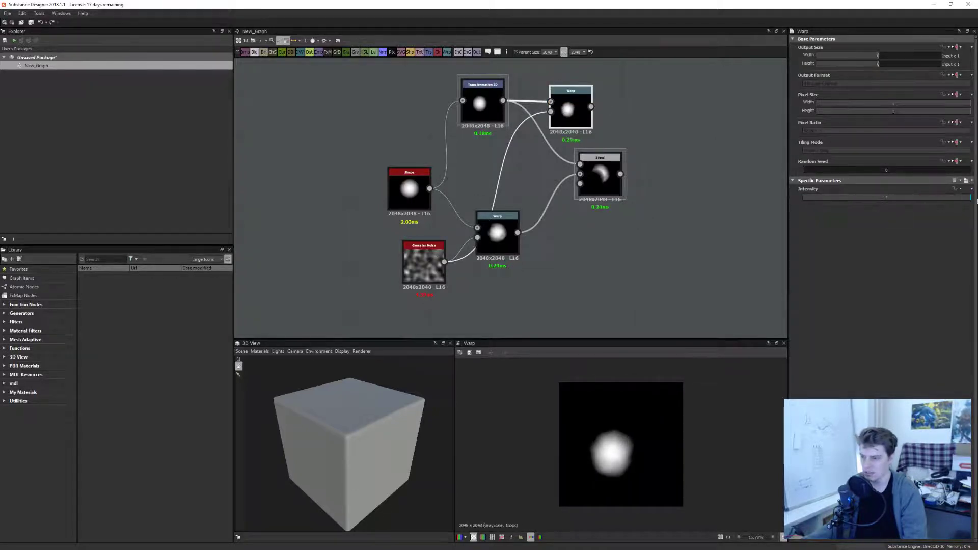
{"action": "double_click", "coordinate": [893, 203]}
{"action": "type", "text": "5"}
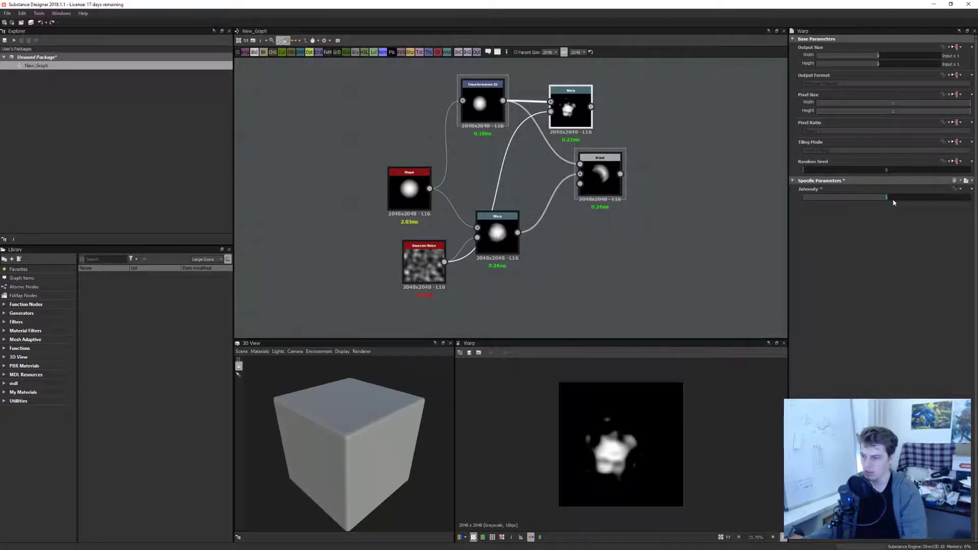
{"action": "left_click_drag", "start_coordinate": [591, 107], "coordinate": [579, 164]}
Step: Preview the Blend result and nudge the Transformation 2D shape slightly upward to refine the cut-out
{"action": "double_click", "coordinate": [600, 175]}
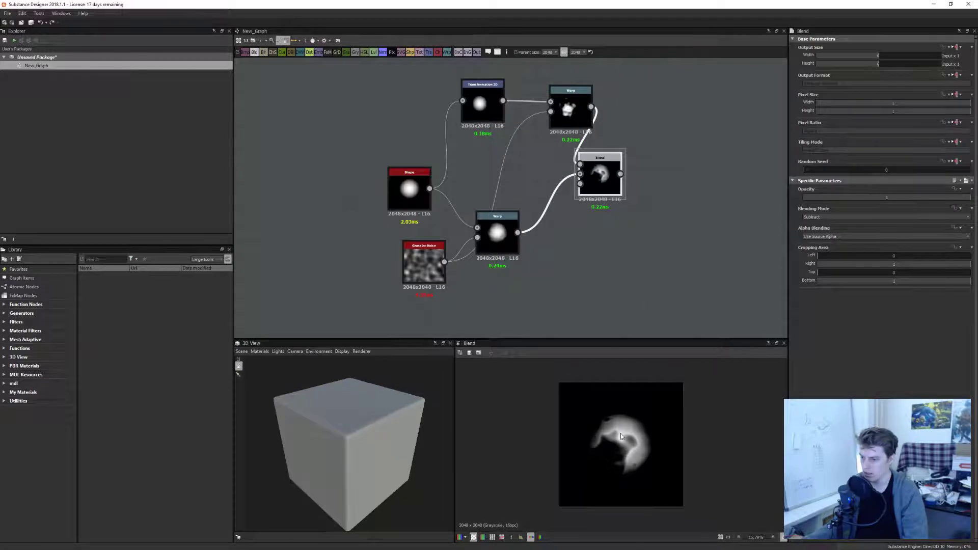
{"action": "left_click", "coordinate": [482, 102]}
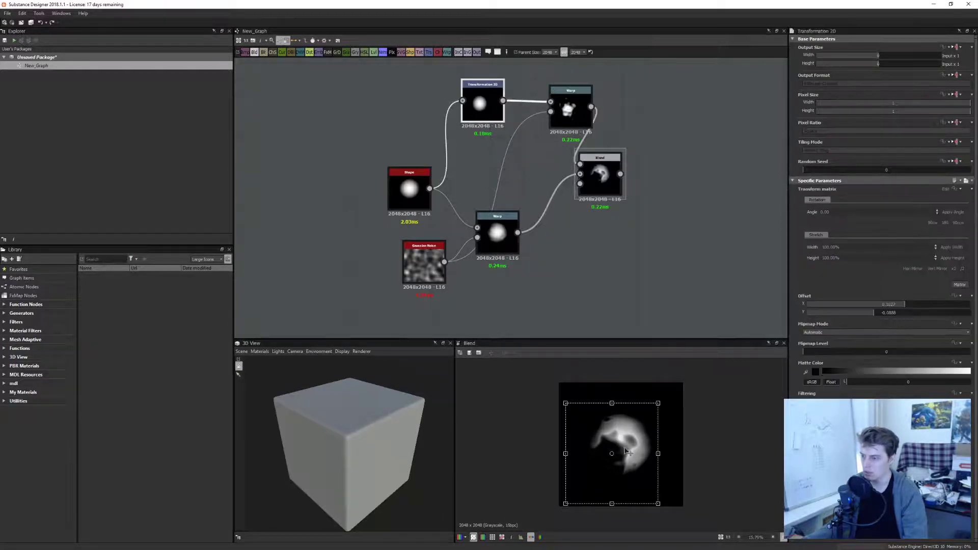
{"action": "left_click_drag", "start_coordinate": [614, 449], "coordinate": [643, 460]}
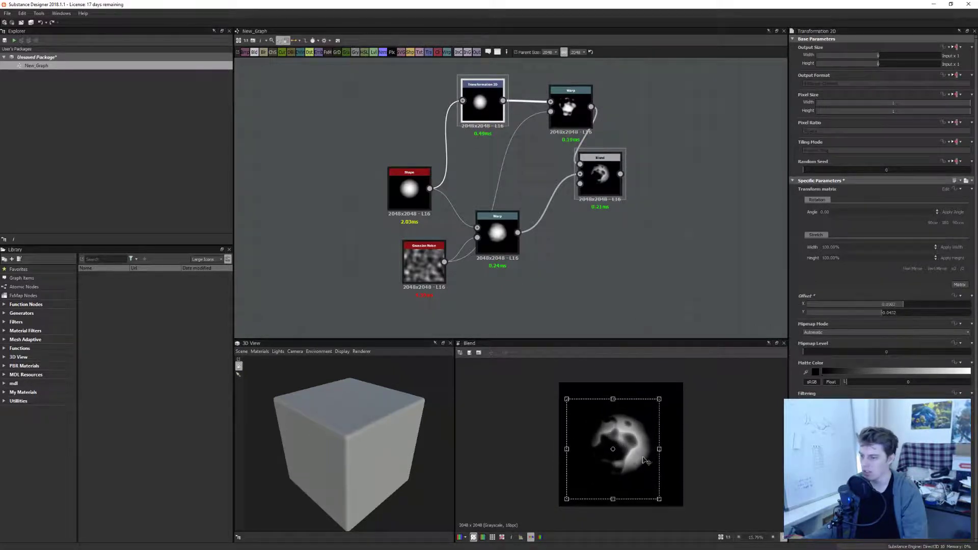
{"action": "middle_click_drag", "start_coordinate": [624, 274], "coordinate": [591, 251]}
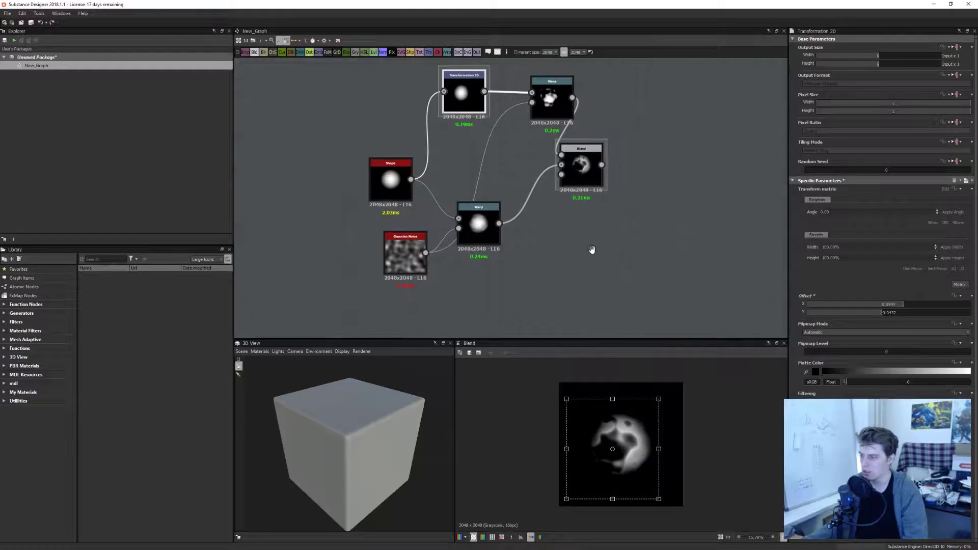
{"action": "left_click", "coordinate": [380, 182]}
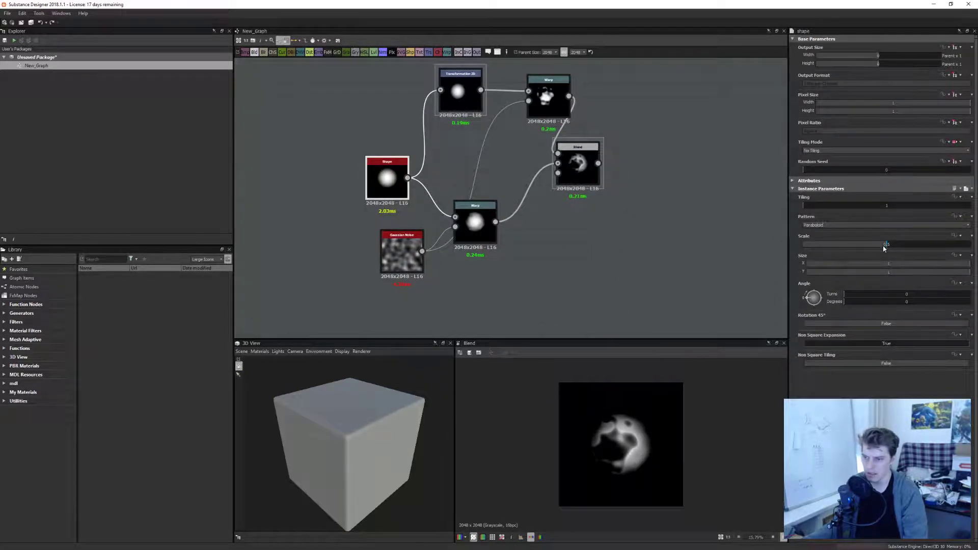
{"action": "left_click", "coordinate": [676, 257]}
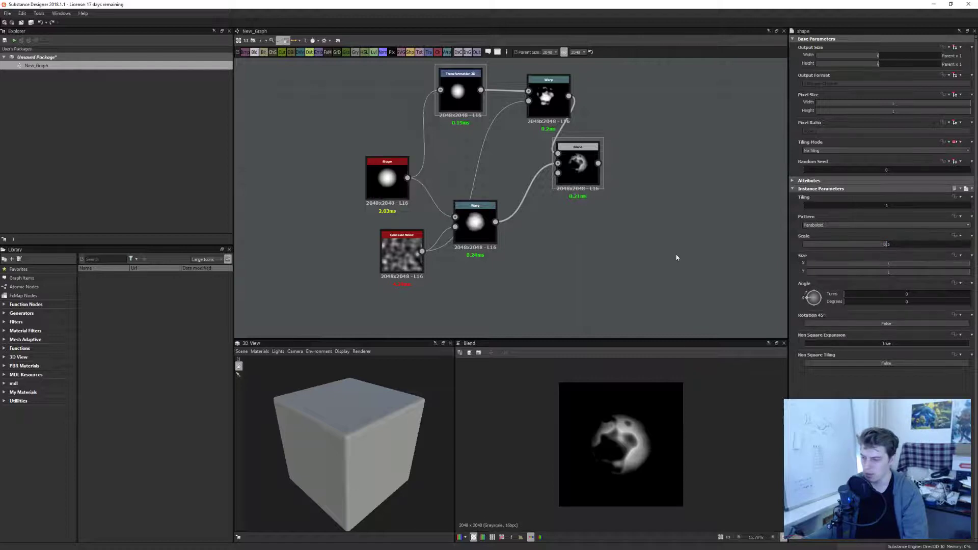
Step: Add a Levels node to the graph beside the Blend and connect the Blend's output to its input
{"action": "scroll", "coordinate": [555, 175], "scroll_direction": "down", "scroll_amount": 2}
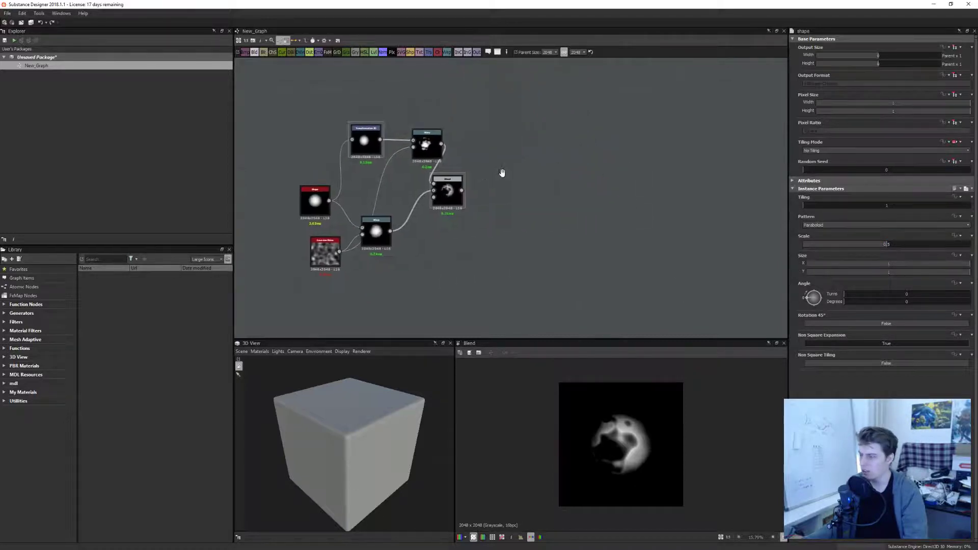
{"action": "scroll", "coordinate": [505, 175], "scroll_direction": "up", "scroll_amount": 1}
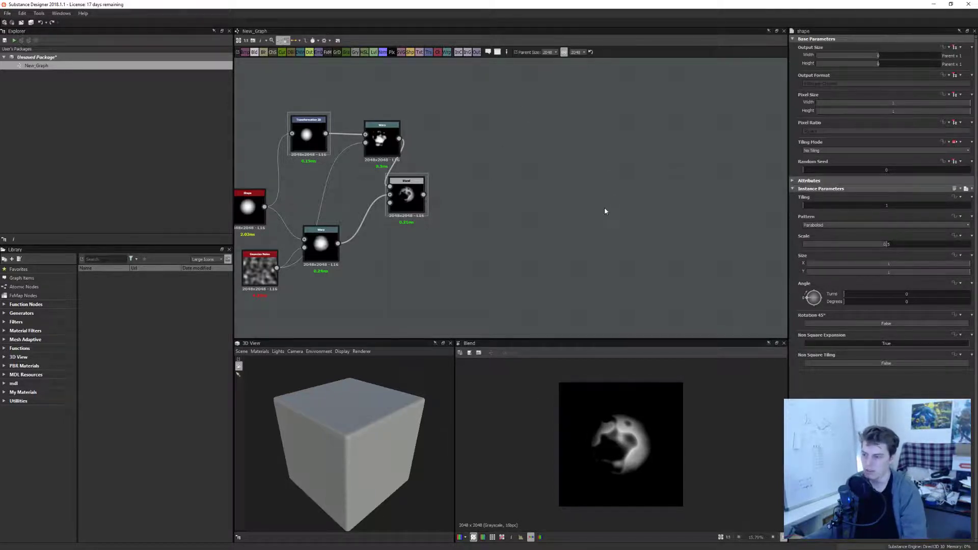
{"action": "scroll", "coordinate": [574, 198], "scroll_direction": "up", "scroll_amount": 3}
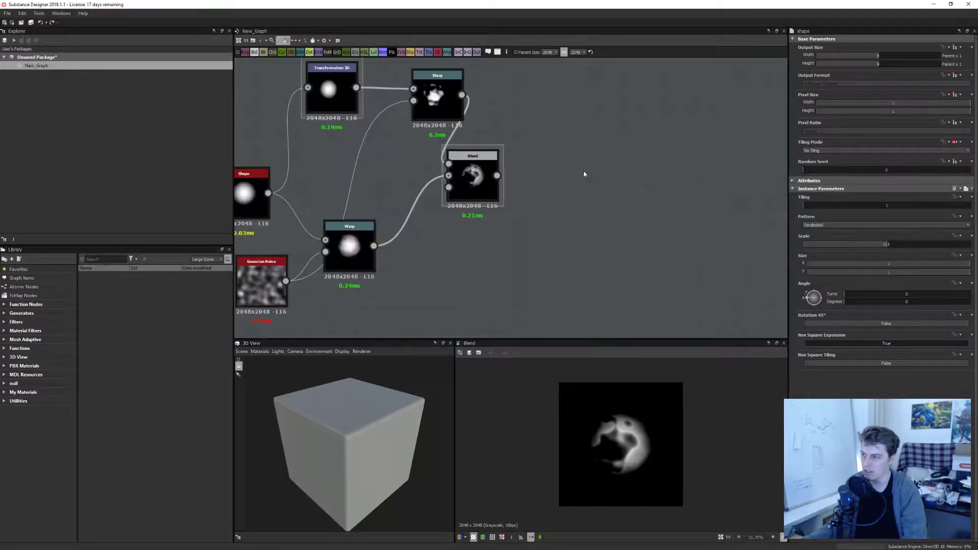
{"action": "middle_click_drag", "start_coordinate": [584, 173], "coordinate": [571, 187]}
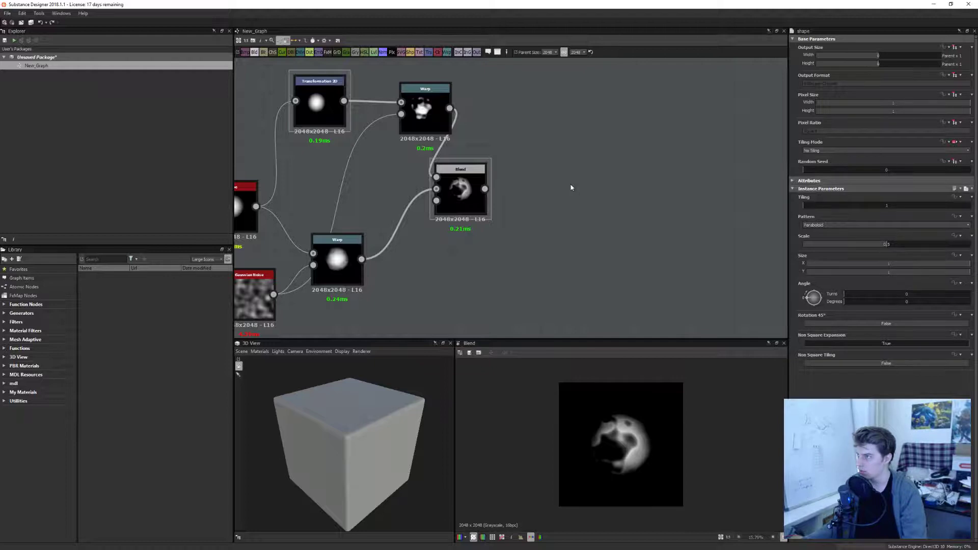
{"action": "middle_click_drag", "start_coordinate": [571, 187], "coordinate": [638, 178]}
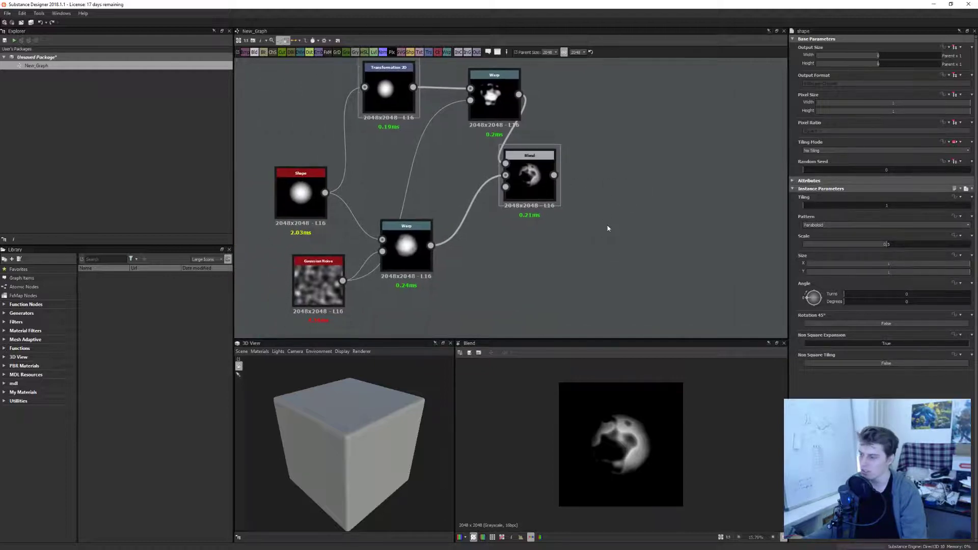
{"action": "key", "text": "space"}
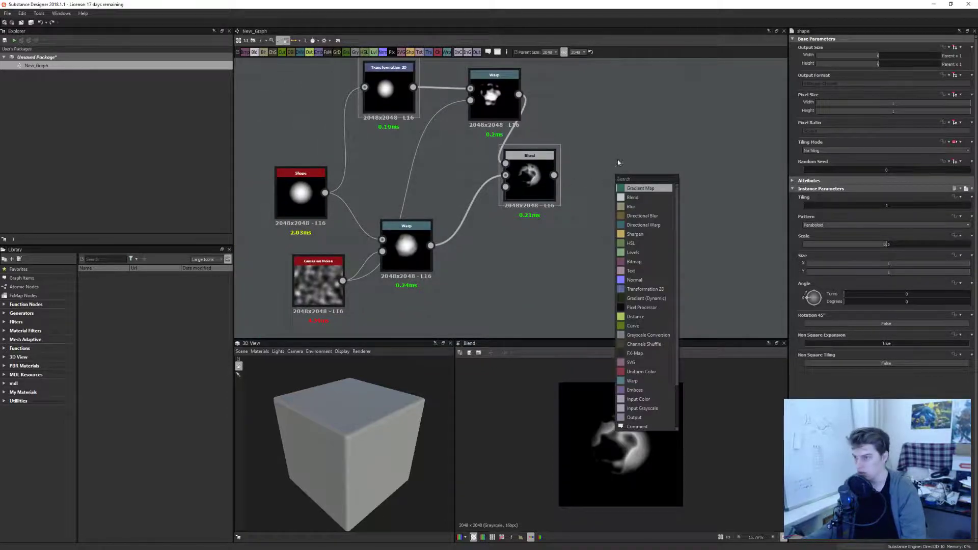
{"action": "type", "text": "levels"}
{"action": "key", "text": "Return"}
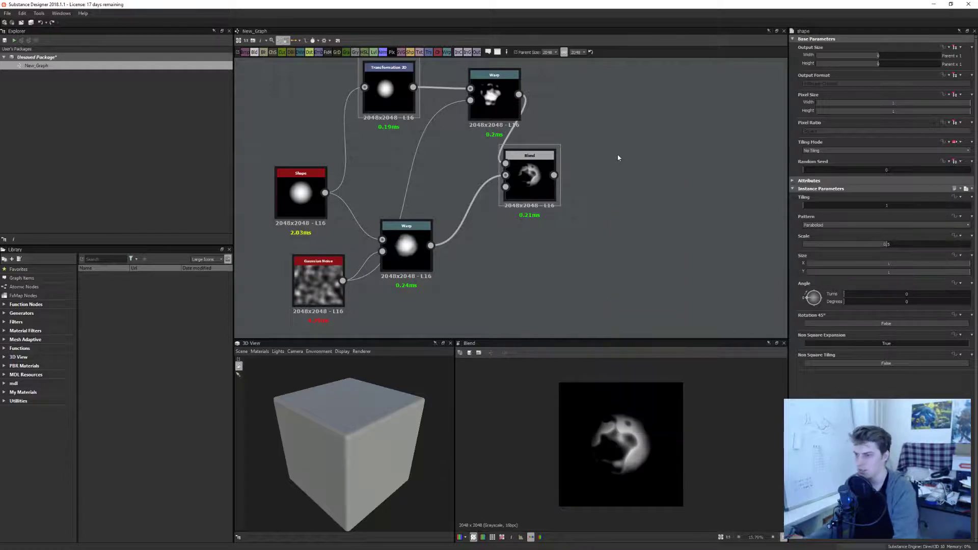
{"action": "left_click_drag", "start_coordinate": [553, 175], "coordinate": [593, 174]}
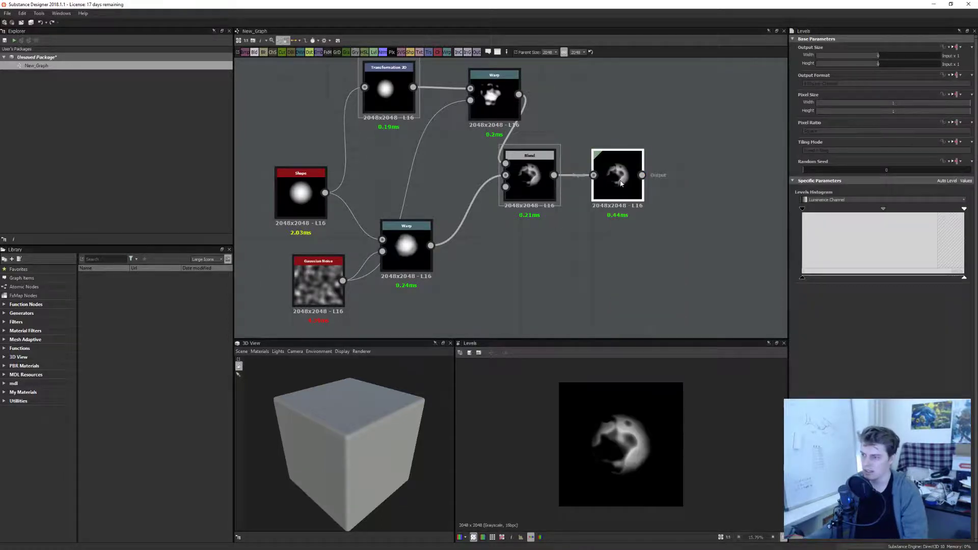
Step: Set the Levels node's Level In High to 0 and move the node up and away from the Blend
{"action": "left_click", "coordinate": [967, 182]}
{"action": "left_click_drag", "start_coordinate": [930, 226], "coordinate": [798, 222]}
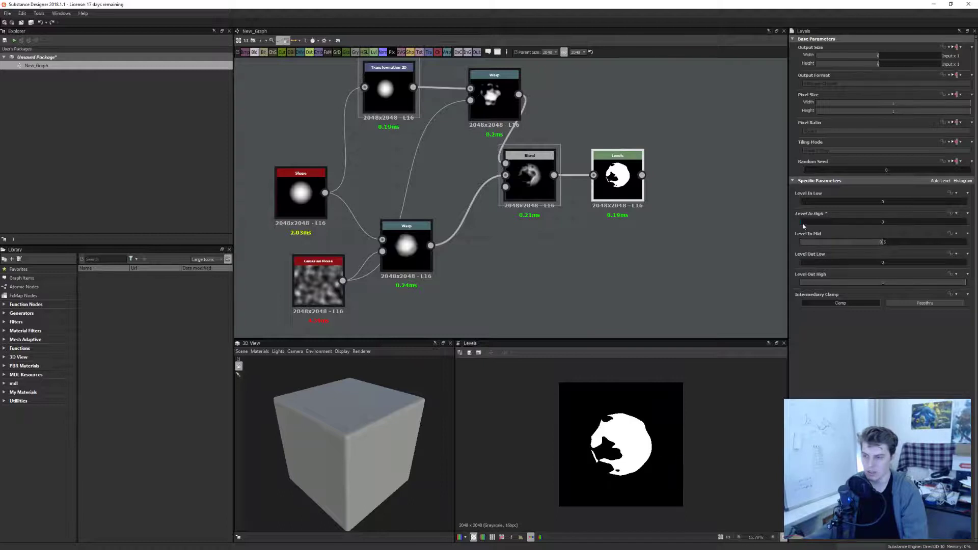
{"action": "mouse_move", "coordinate": [804, 226]}
{"action": "left_mouse_down"}
{"action": "mouse_move", "coordinate": [961, 223]}
{"action": "mouse_move", "coordinate": [793, 228]}
{"action": "left_mouse_up"}
{"action": "middle_click_drag", "start_coordinate": [699, 232], "coordinate": [617, 246]}
{"action": "left_click", "coordinate": [536, 183]}
{"action": "left_click_drag", "start_coordinate": [535, 183], "coordinate": [571, 113]}
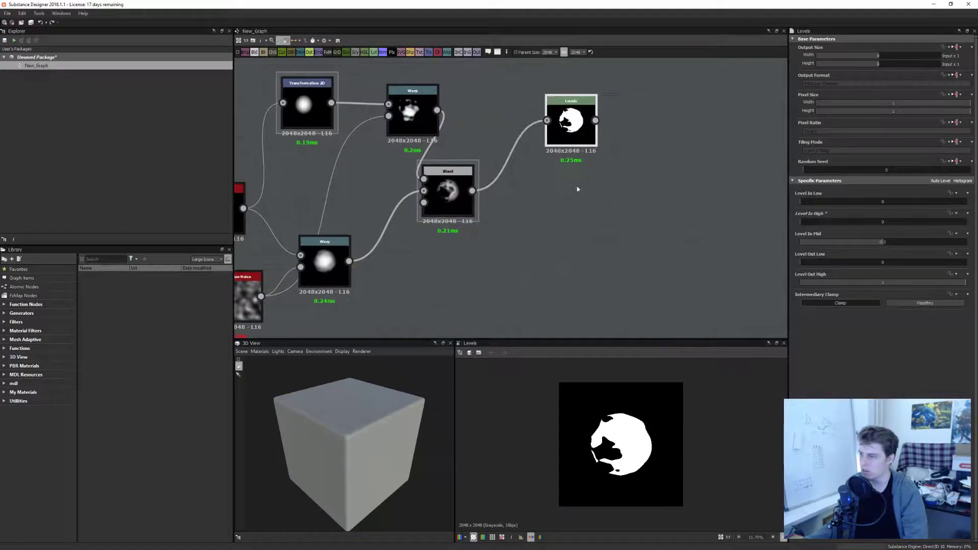
Step: Add a Histogram Scan node below Levels and feed it the Blend's output
{"action": "left_click", "coordinate": [577, 189]}
{"action": "key", "text": "space"}
{"action": "type", "text": "hist"}
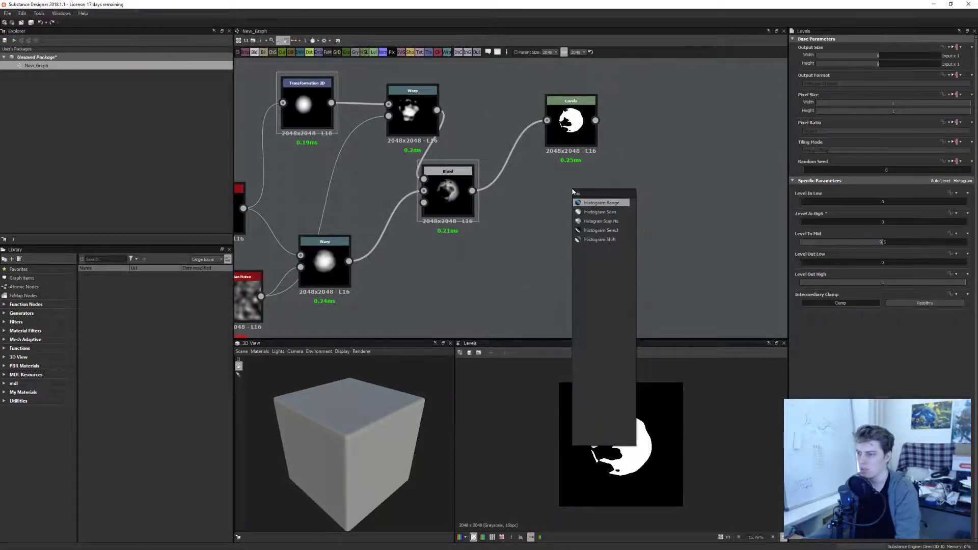
{"action": "key", "text": "Down"}
{"action": "key", "text": "Return"}
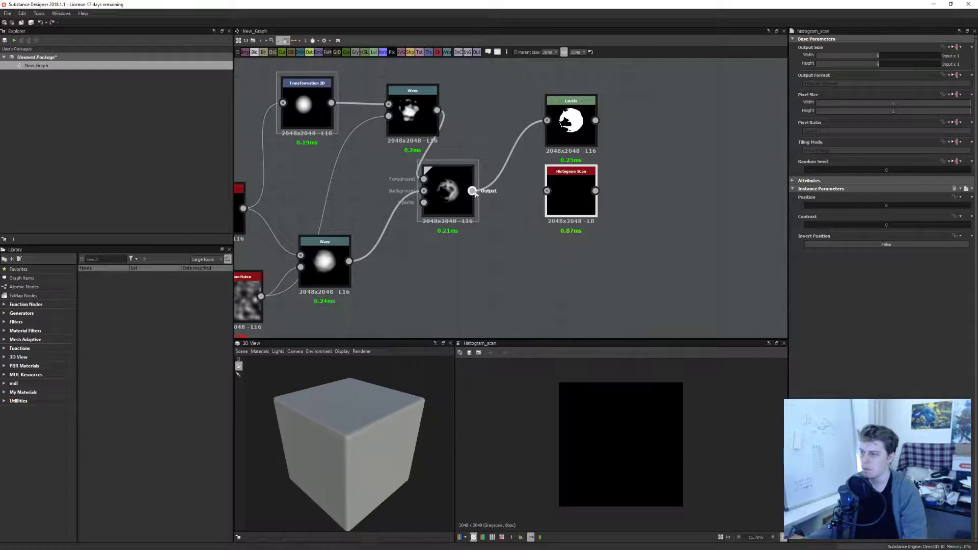
{"action": "left_click_drag", "start_coordinate": [472, 191], "coordinate": [547, 191]}
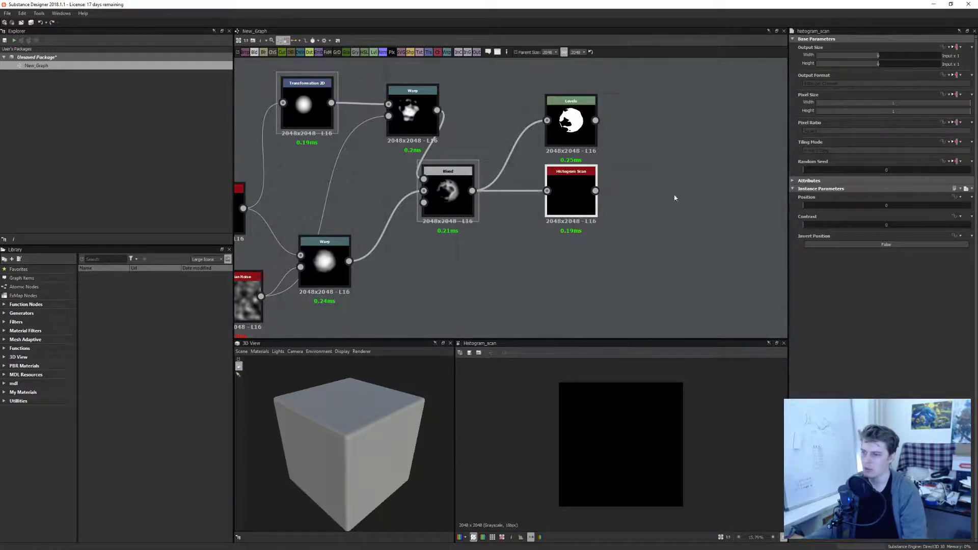
Step: Set the Histogram Scan's Position to 1, line the node up below Levels and compare it with the Levels values
{"action": "left_click_drag", "start_coordinate": [803, 205], "coordinate": [970, 206]}
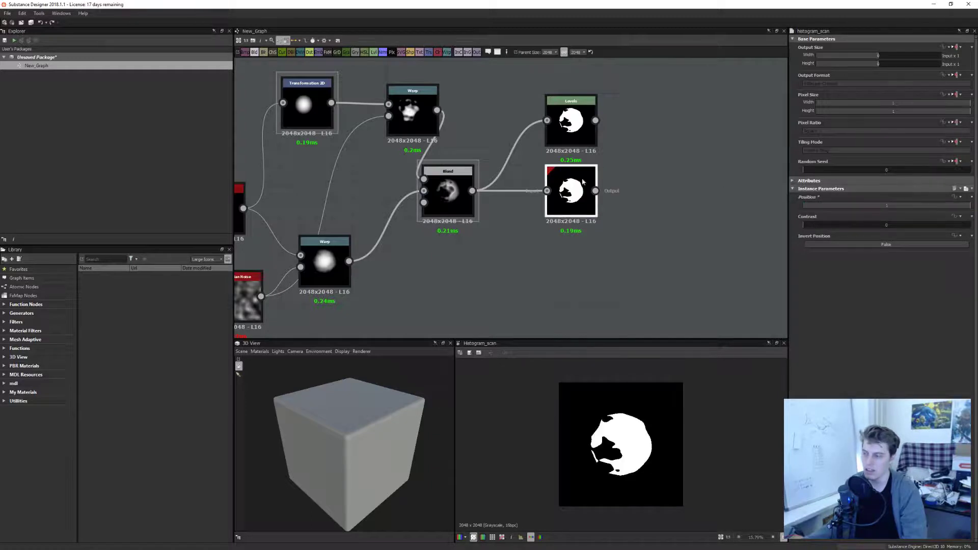
{"action": "left_click_drag", "start_coordinate": [582, 182], "coordinate": [591, 199]}
{"action": "left_click", "coordinate": [570, 122]}
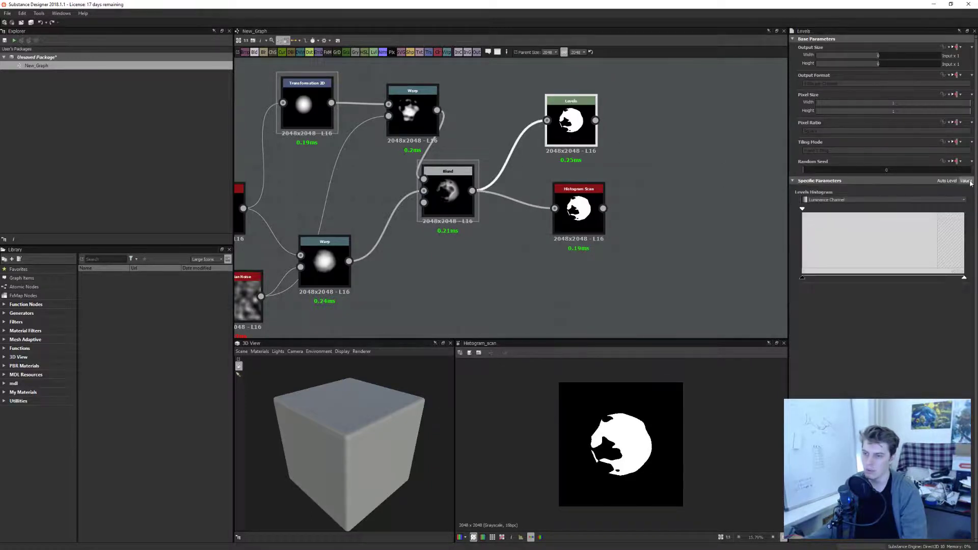
{"action": "left_click", "coordinate": [966, 181]}
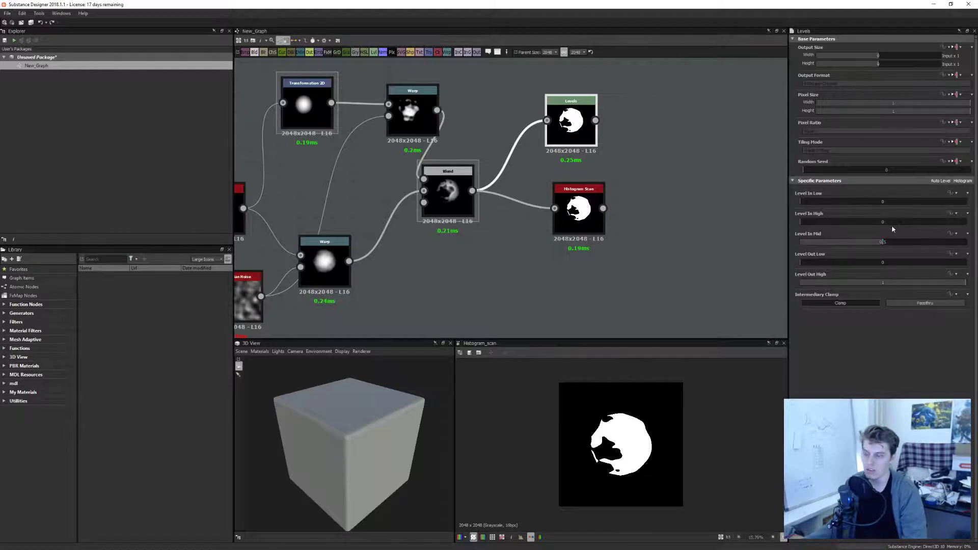
{"action": "left_click_drag", "start_coordinate": [583, 223], "coordinate": [575, 223]}
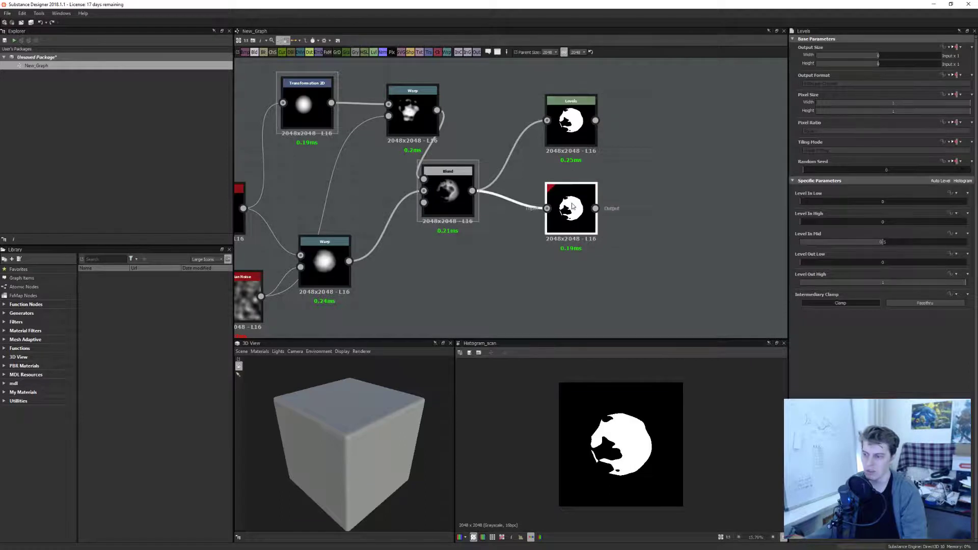
Step: Set the Histogram Scan's Position to 0.5
{"action": "left_click", "coordinate": [574, 222]}
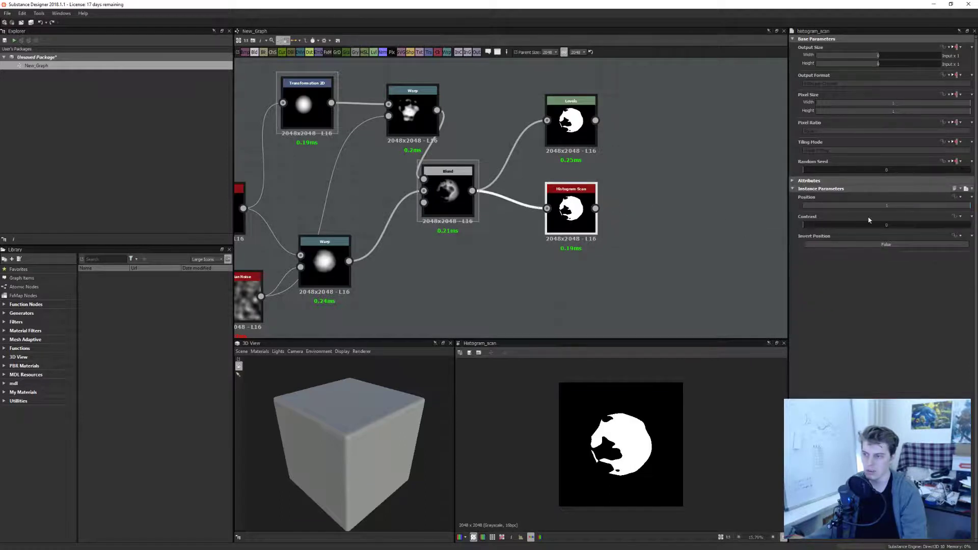
{"action": "left_click_drag", "start_coordinate": [876, 206], "coordinate": [975, 216]}
{"action": "left_click", "coordinate": [886, 207]}
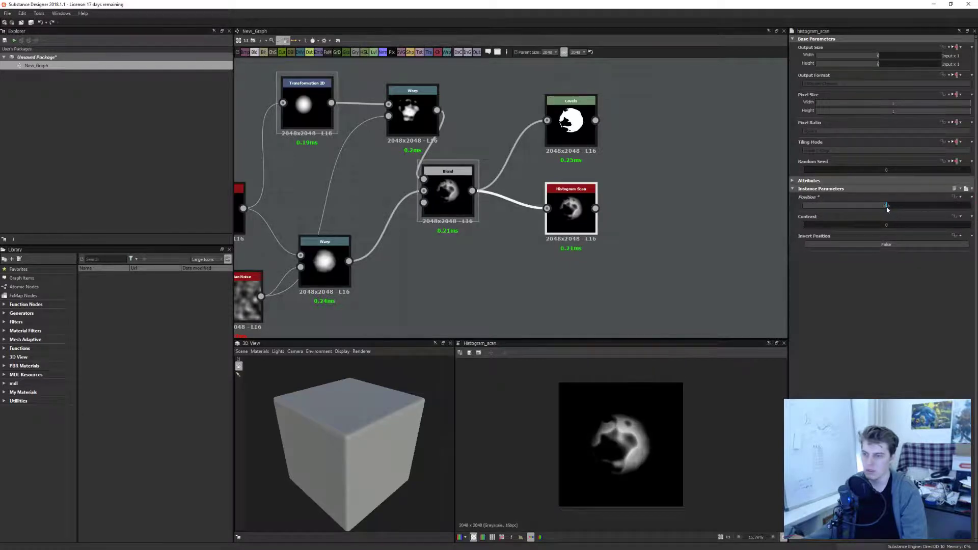
Step: Add a Float1 slider input parameter to the graph with the identifier "hardness" and the label "Hardness"
{"action": "middle_click_drag", "start_coordinate": [677, 220], "coordinate": [607, 193]}
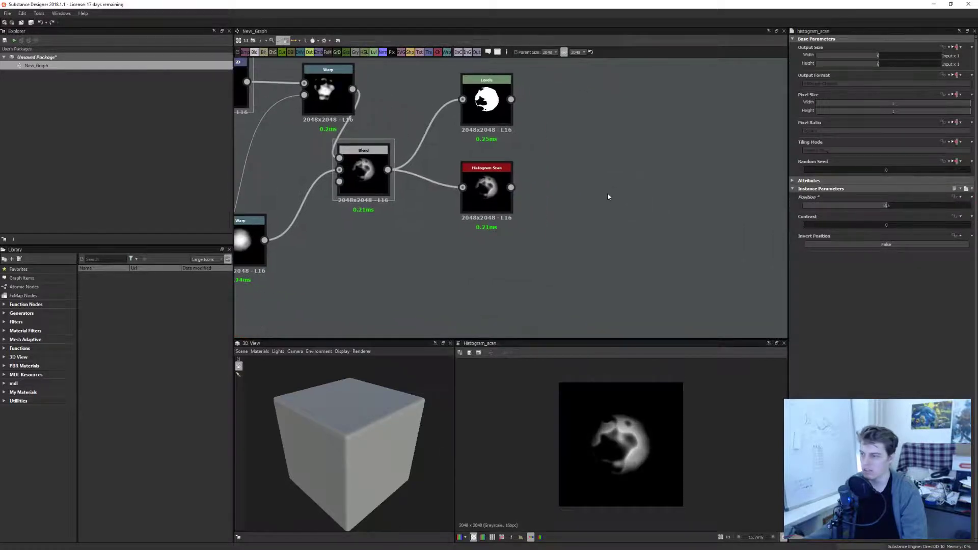
{"action": "left_click", "coordinate": [607, 192]}
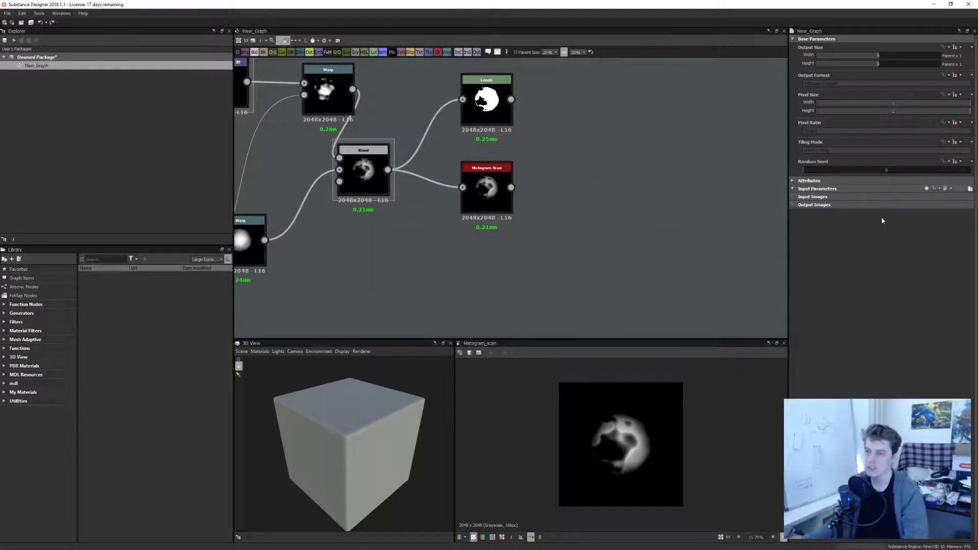
{"action": "left_click", "coordinate": [927, 189]}
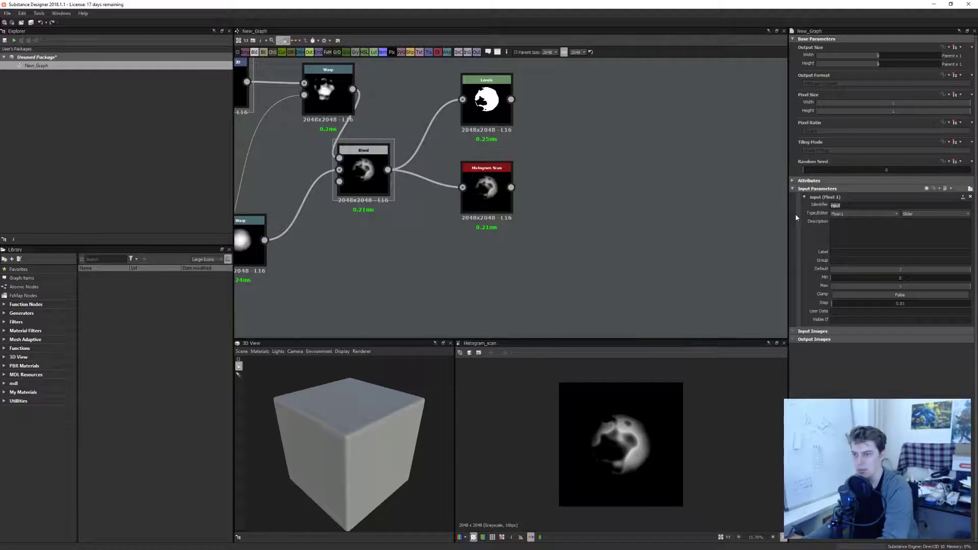
{"action": "type", "text": "hardness"}
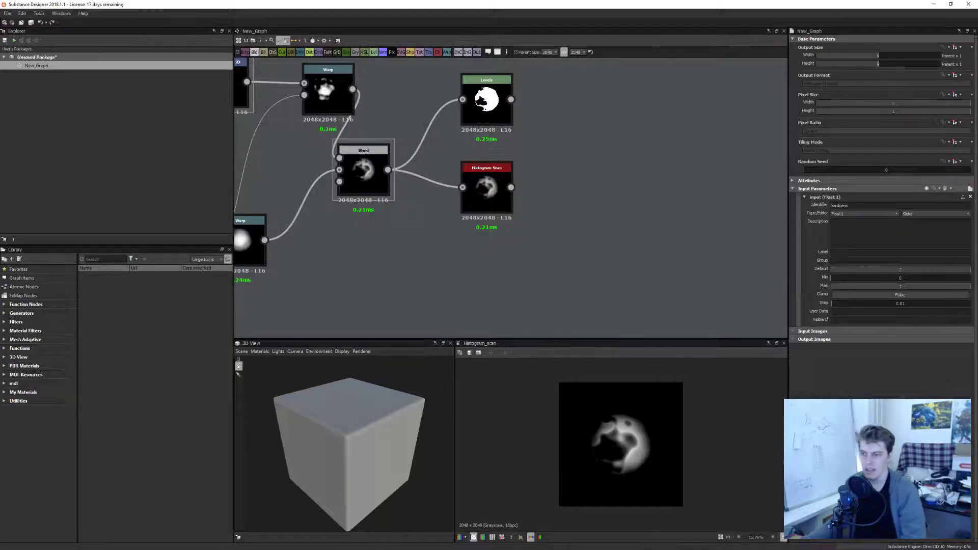
{"action": "key", "text": "Tab"}
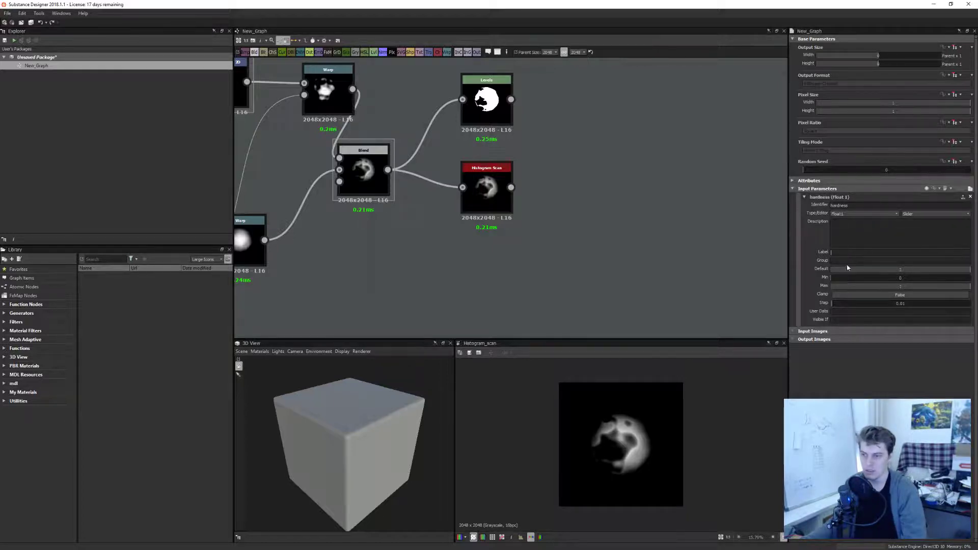
{"action": "type", "text": "Ha"}
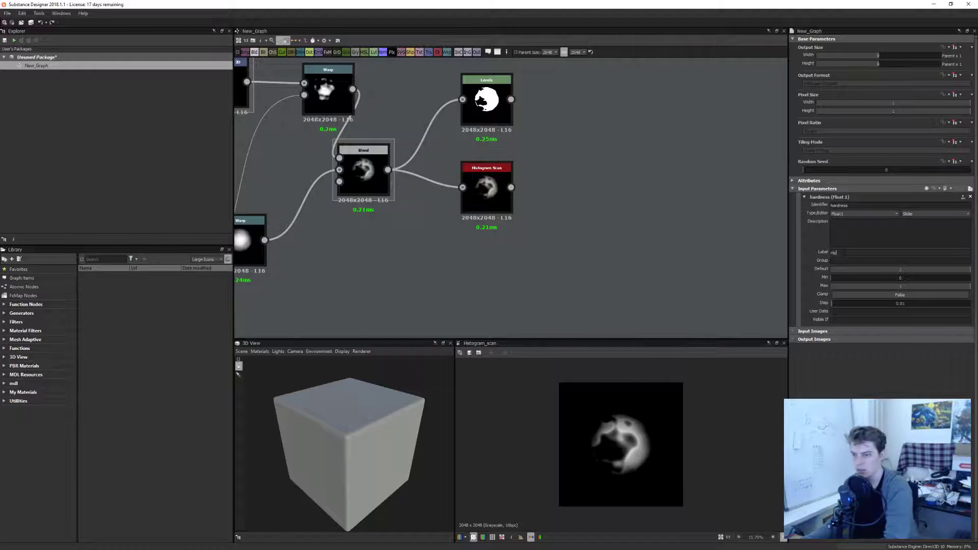
{"action": "type", "text": "rdn"}
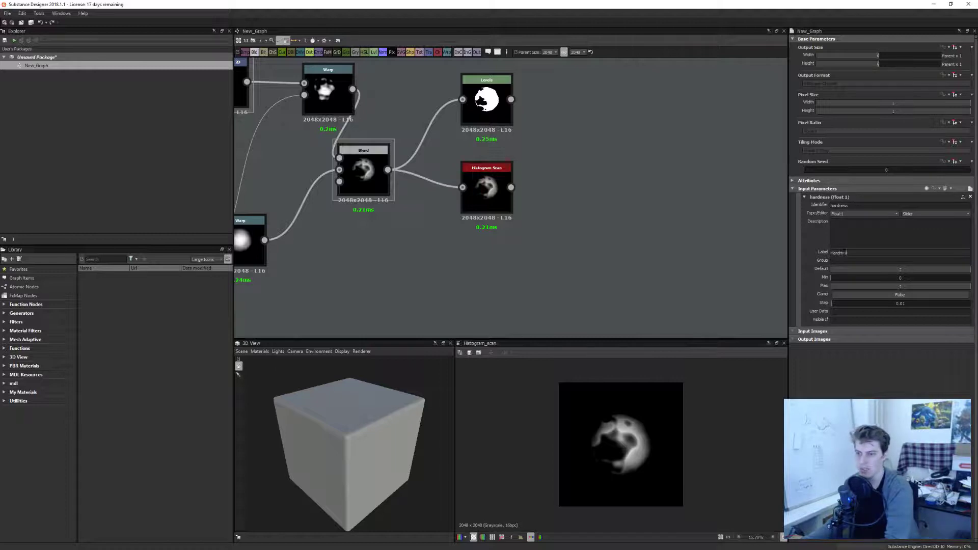
{"action": "type", "text": "ess"}
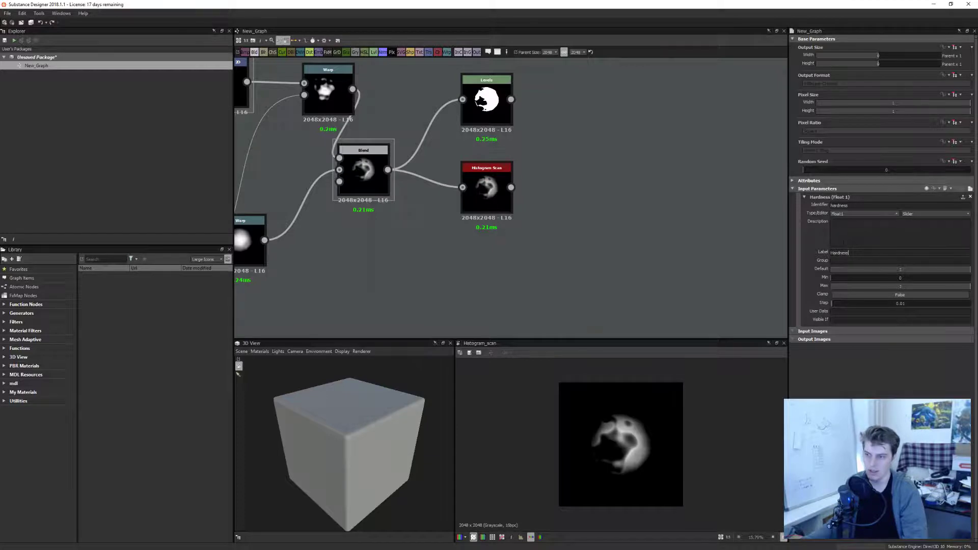
Step: Drive the Histogram Scan's Position with the graph's hardness input parameter
{"action": "middle_click_drag", "start_coordinate": [589, 177], "coordinate": [654, 205]}
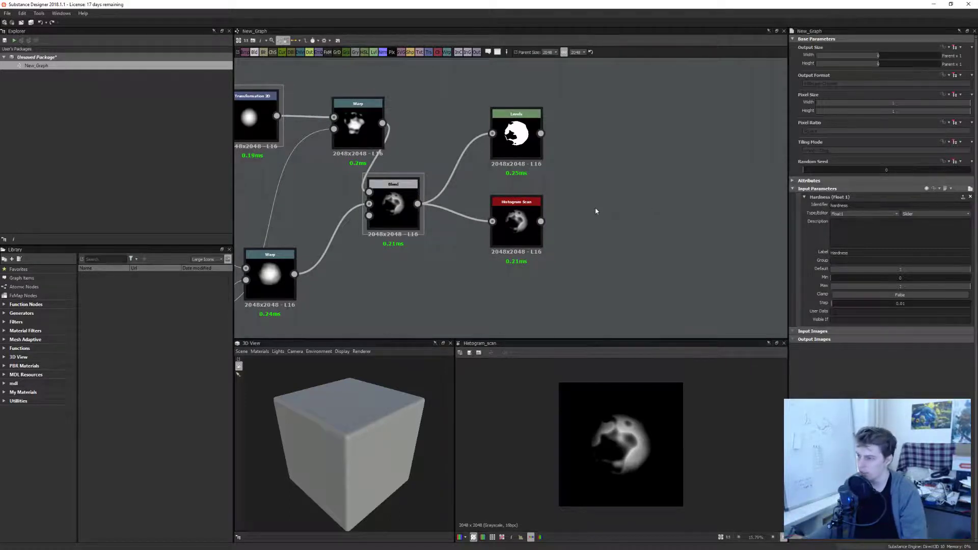
{"action": "middle_click_drag", "start_coordinate": [594, 212], "coordinate": [477, 200]}
{"action": "left_click", "coordinate": [457, 116]}
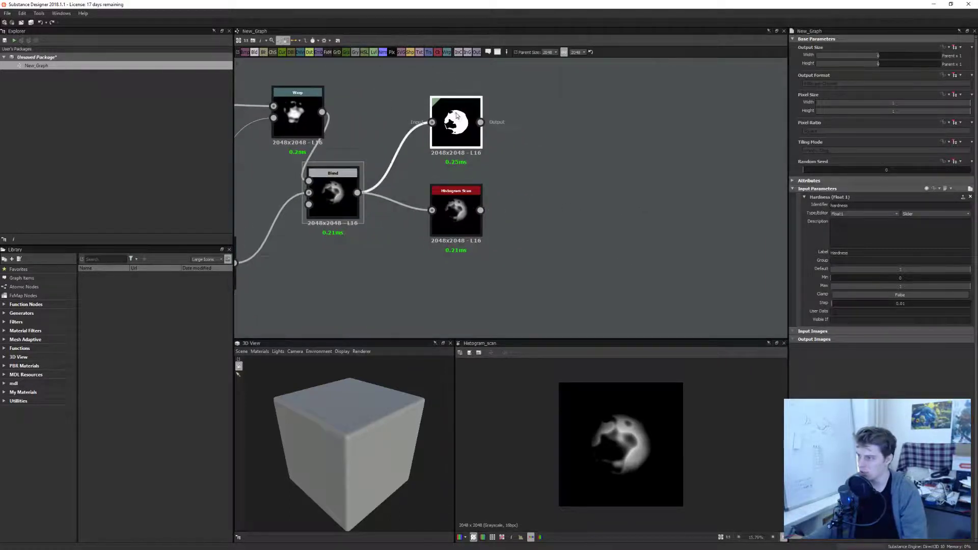
{"action": "left_click", "coordinate": [458, 219]}
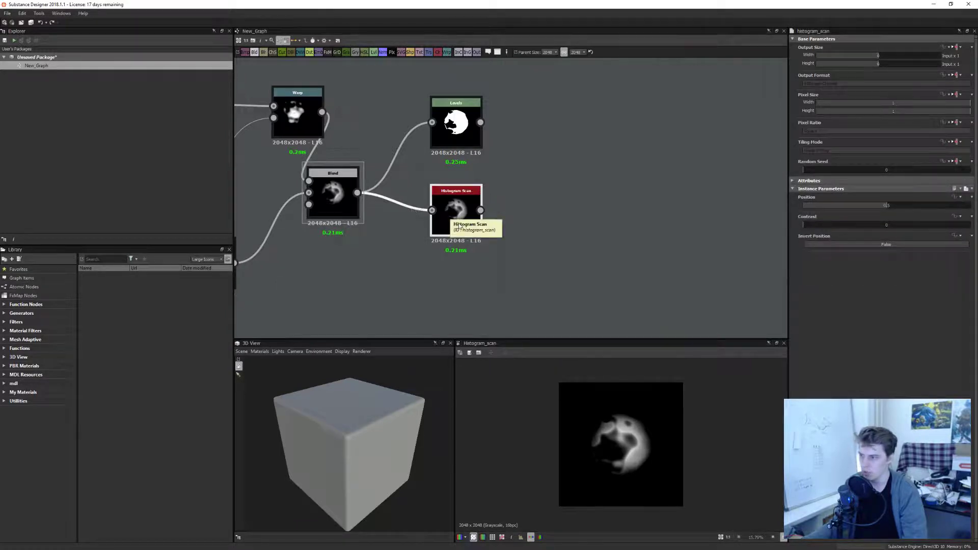
{"action": "left_click", "coordinate": [958, 198]}
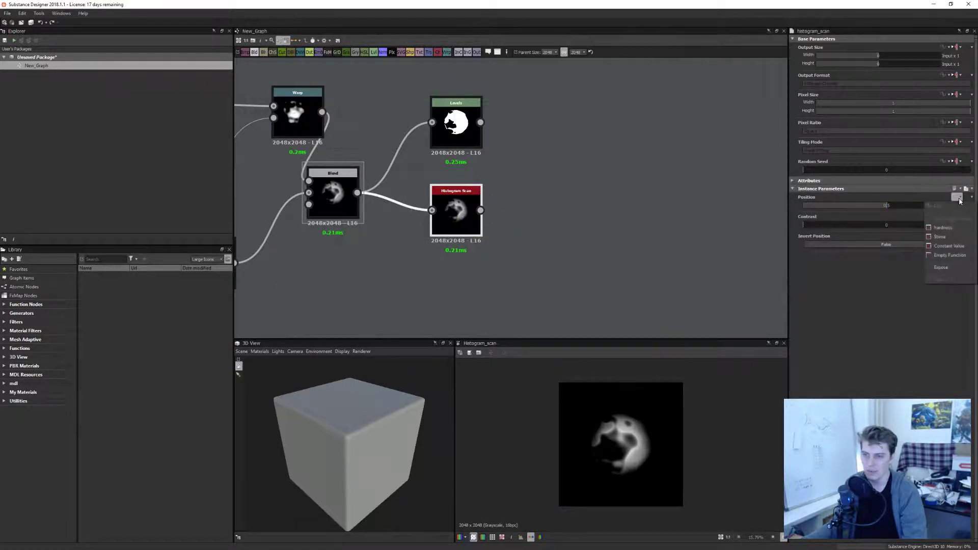
{"action": "left_click", "coordinate": [942, 228]}
Step: Set the default value of the graph's Hardness input parameter to 0.5
{"action": "middle_click_drag", "start_coordinate": [560, 222], "coordinate": [636, 220]}
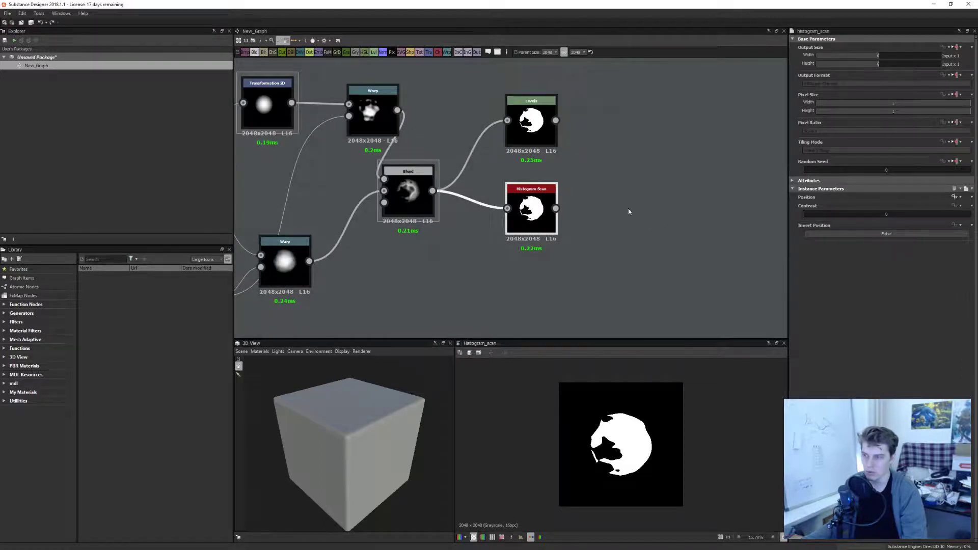
{"action": "left_click", "coordinate": [606, 210]}
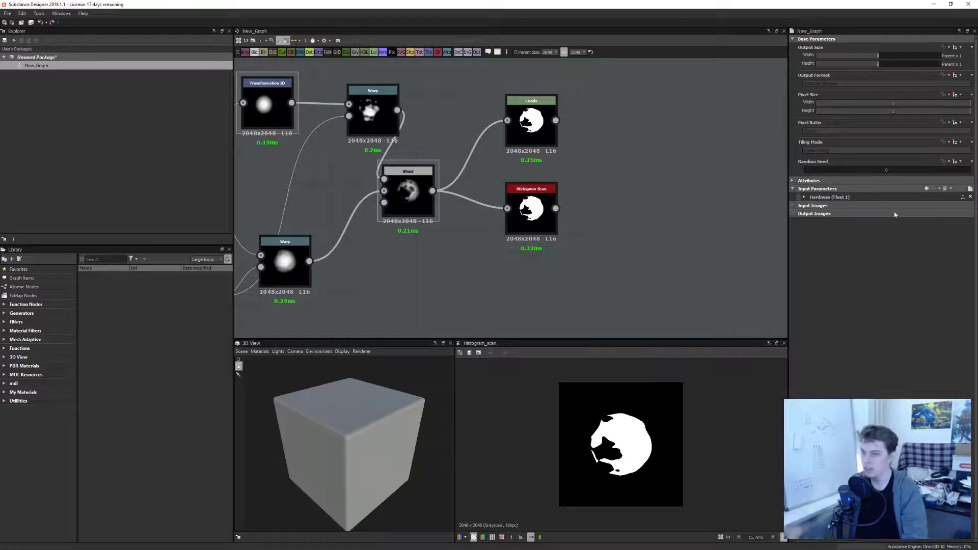
{"action": "left_click", "coordinate": [803, 197]}
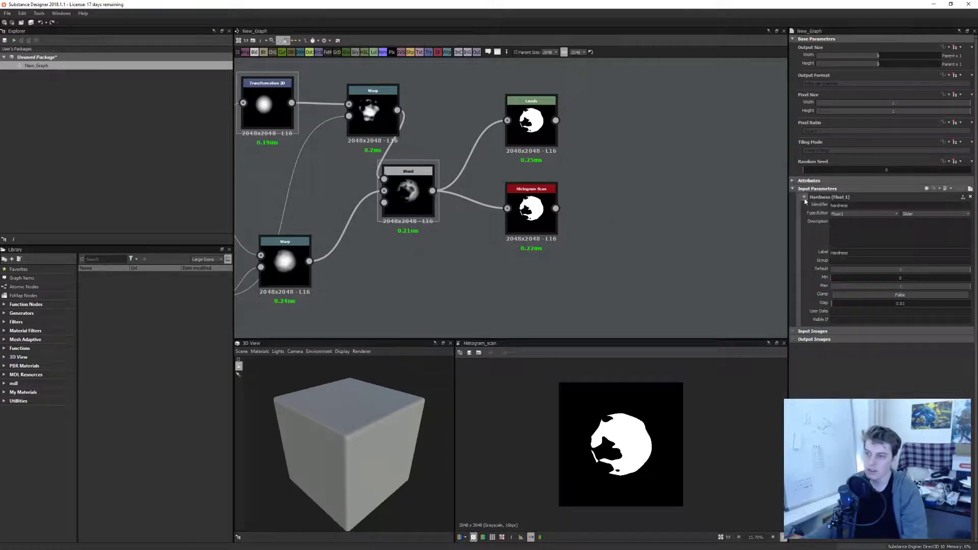
{"action": "left_click", "coordinate": [899, 271]}
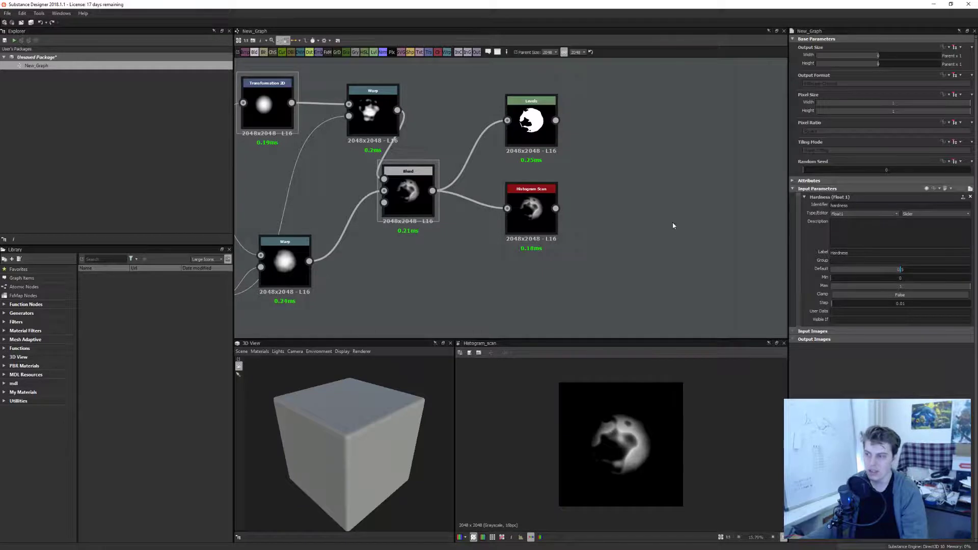
Step: Preview the graph's input parameters to check the exposed Hardness slider
{"action": "left_click", "coordinate": [971, 189]}
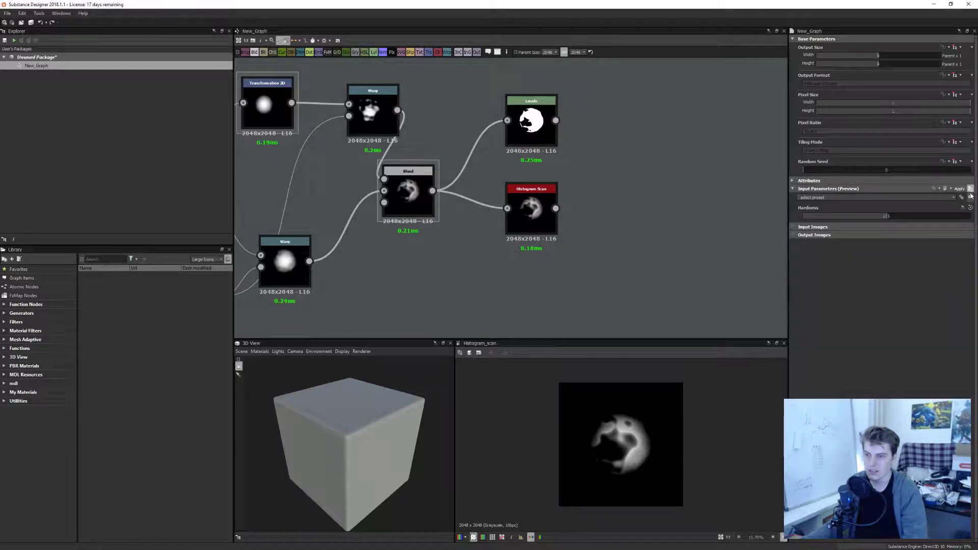
{"action": "mouse_move", "coordinate": [887, 222]}
{"action": "left_mouse_down"}
{"action": "mouse_move", "coordinate": [815, 222]}
{"action": "mouse_move", "coordinate": [965, 222]}
{"action": "mouse_move", "coordinate": [888, 221]}
{"action": "left_mouse_up"}
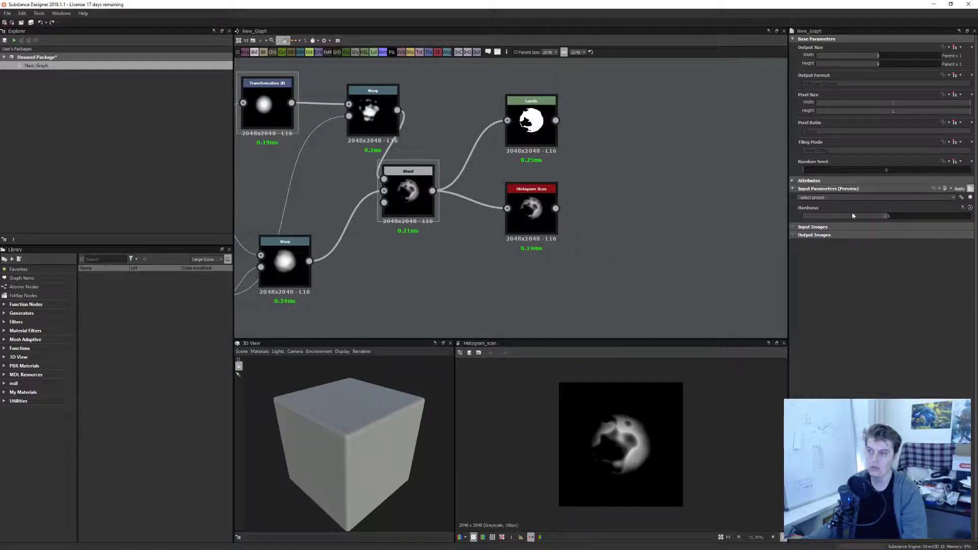
{"action": "left_click", "coordinate": [970, 189]}
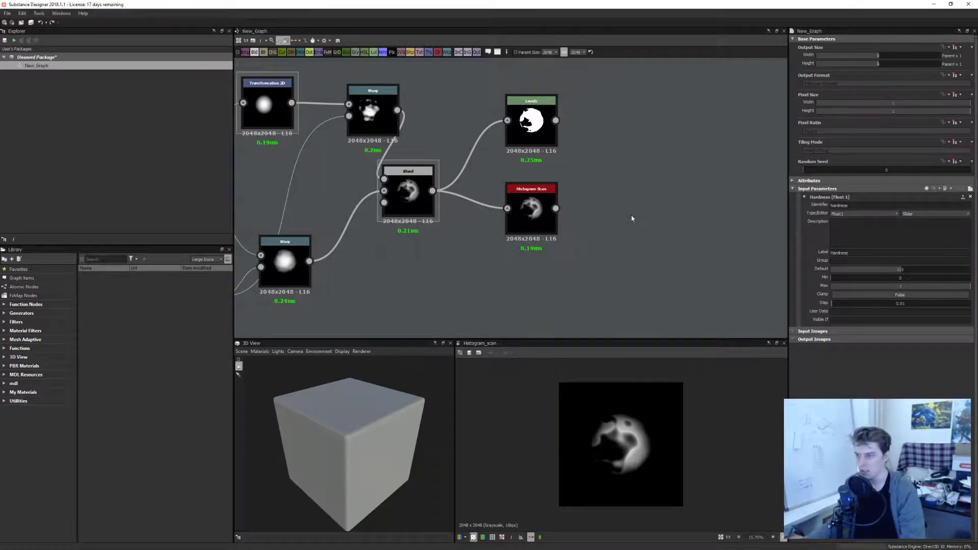
Step: Add an Output node to the graph and connect the Histogram Scan's result to it
{"action": "key", "text": "space"}
{"action": "type", "text": "outp"}
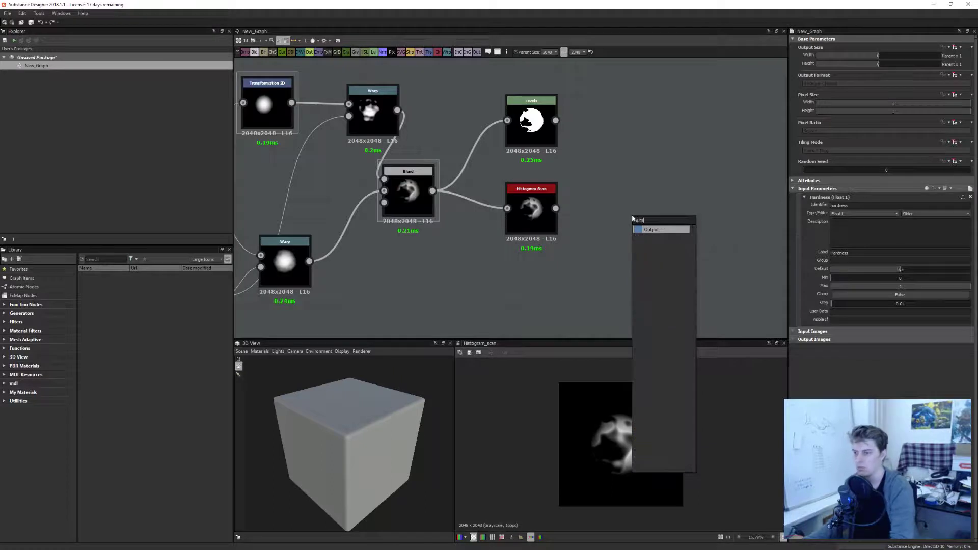
{"action": "key", "text": "Return"}
{"action": "left_click_drag", "start_coordinate": [556, 208], "coordinate": [613, 209]}
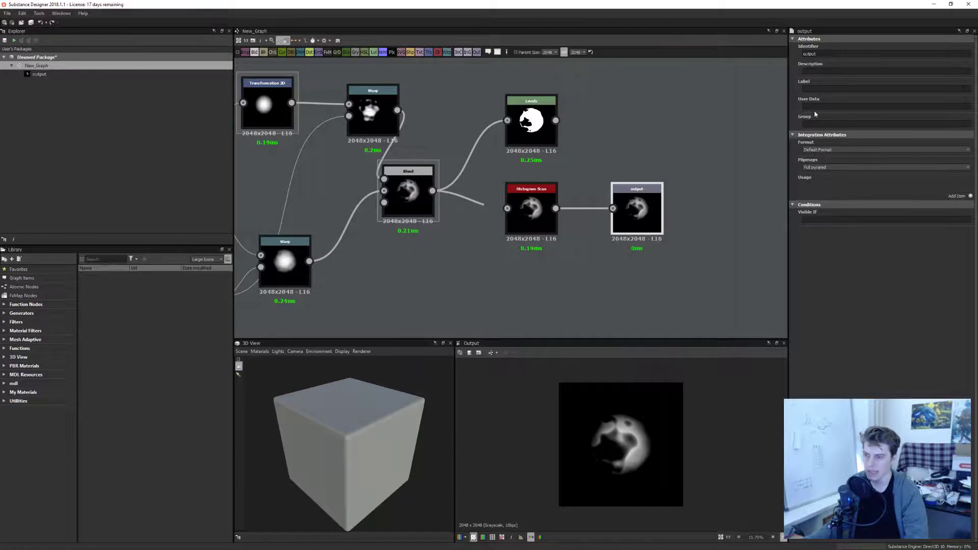
{"action": "key", "text": "f"}
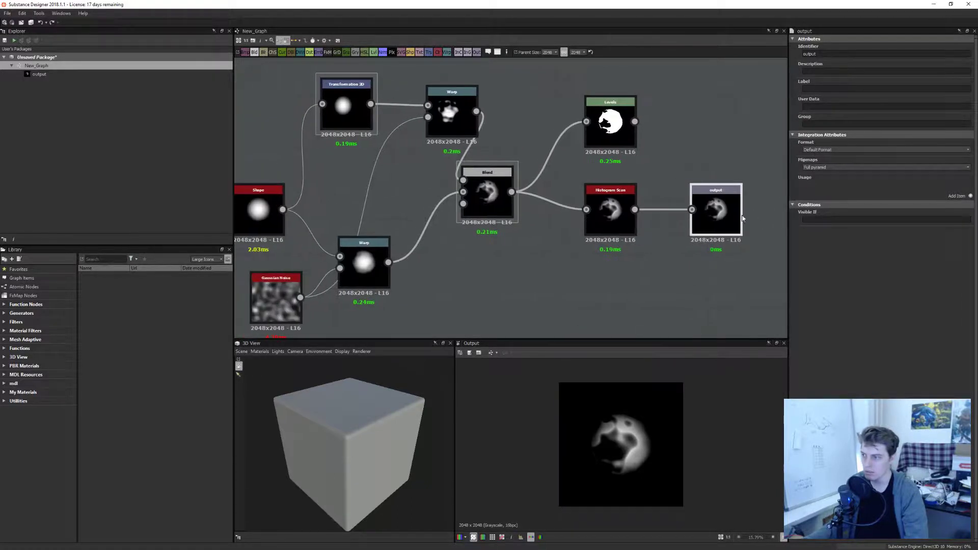
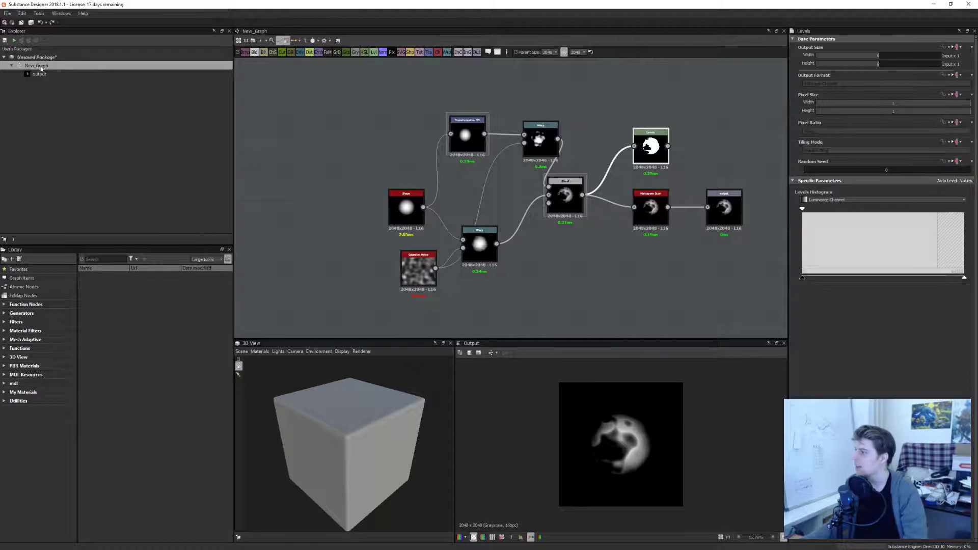
Step: Start saving the unsaved package and browse to the _Substances/_alphas folder
{"action": "left_click", "coordinate": [39, 59]}
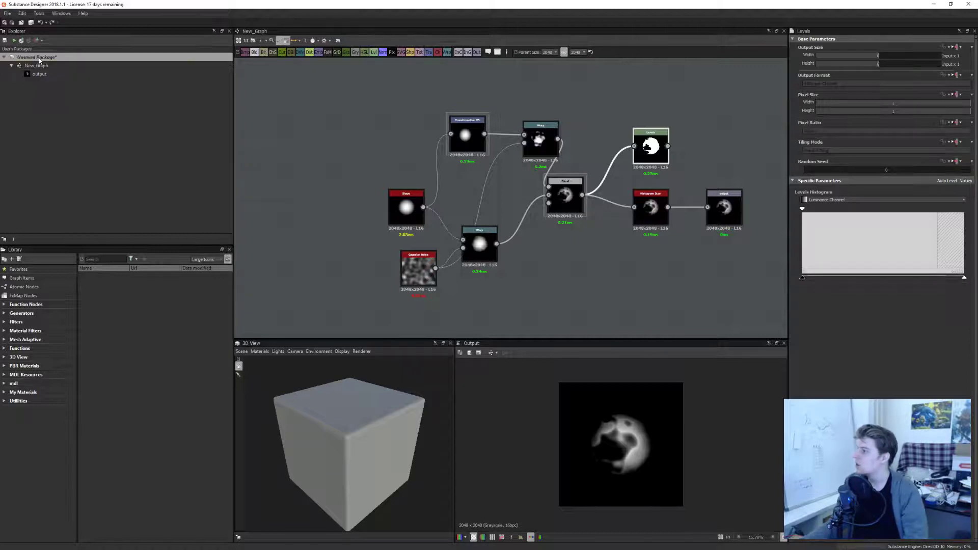
{"action": "left_click", "coordinate": [5, 43]}
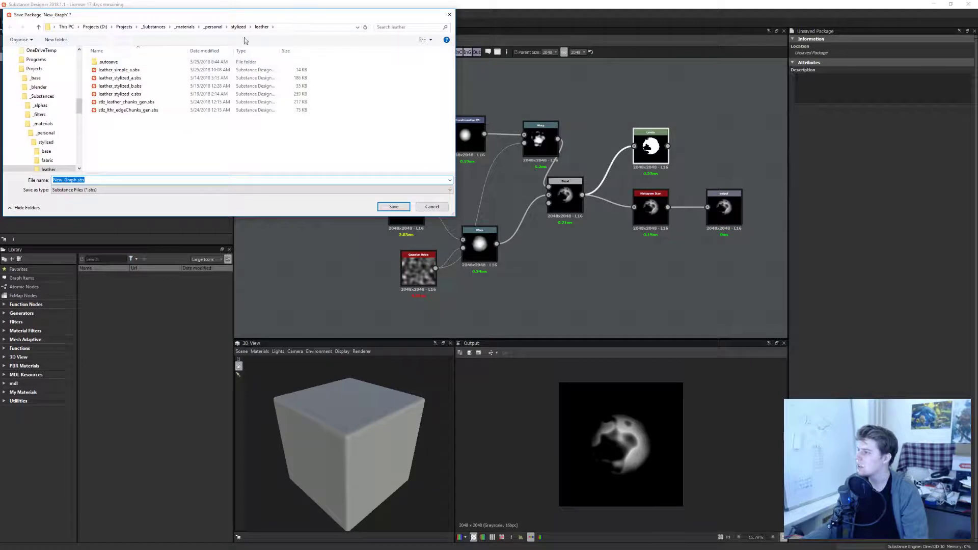
{"action": "left_click", "coordinate": [213, 27]}
{"action": "left_click", "coordinate": [184, 27]}
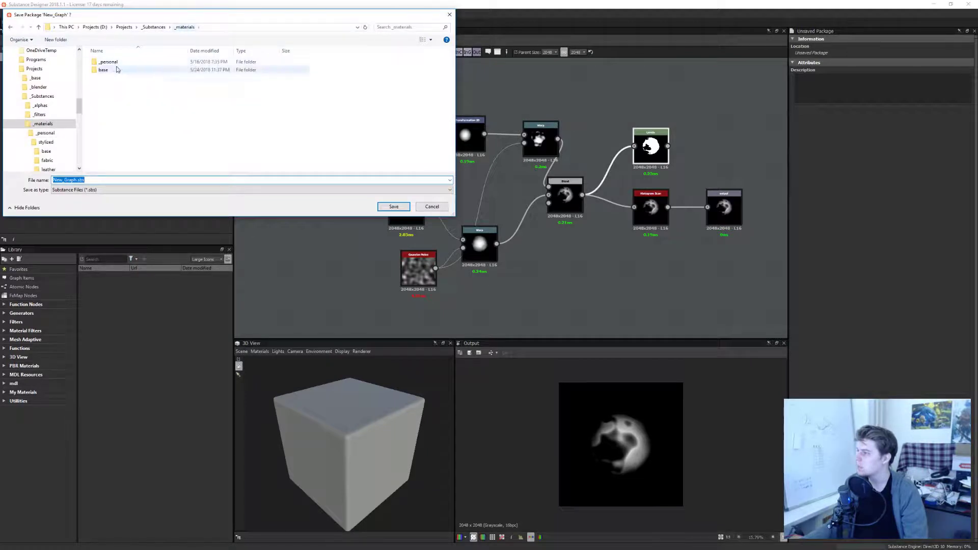
{"action": "left_click", "coordinate": [154, 27]}
{"action": "left_click", "coordinate": [115, 74]}
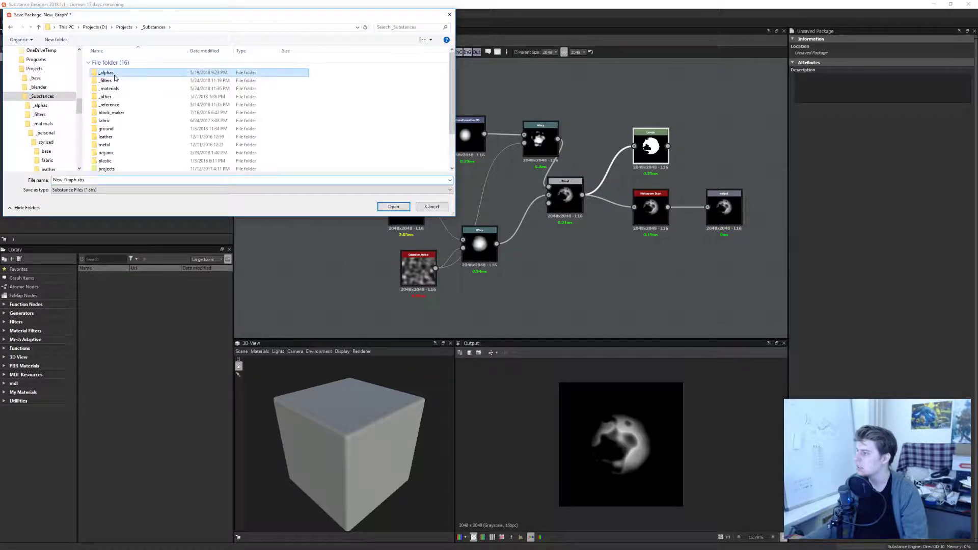
{"action": "double_click", "coordinate": [114, 78]}
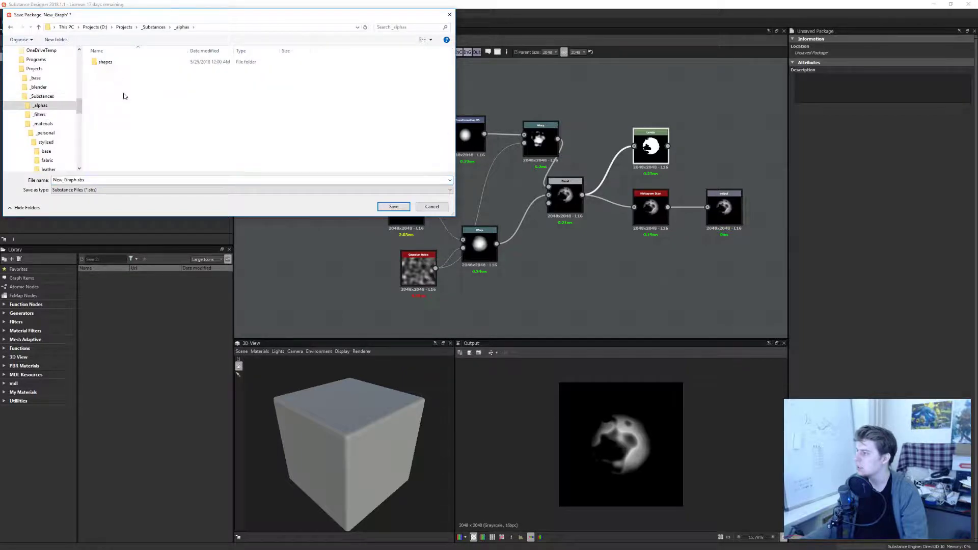
Step: Save the package under the file name brushtest_a1.sbs
{"action": "double_click", "coordinate": [66, 181]}
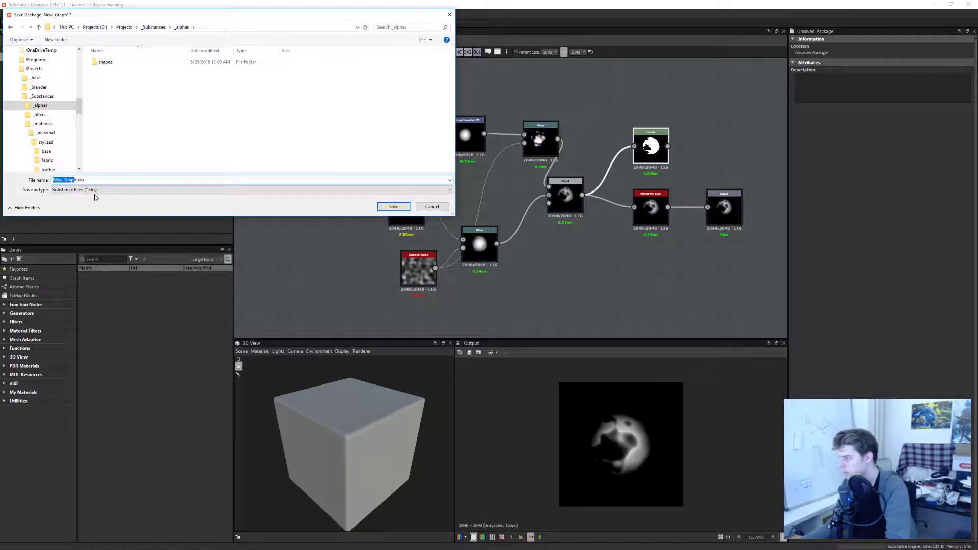
{"action": "key", "text": "BackSpace"}
{"action": "type", "text": "brushes"}
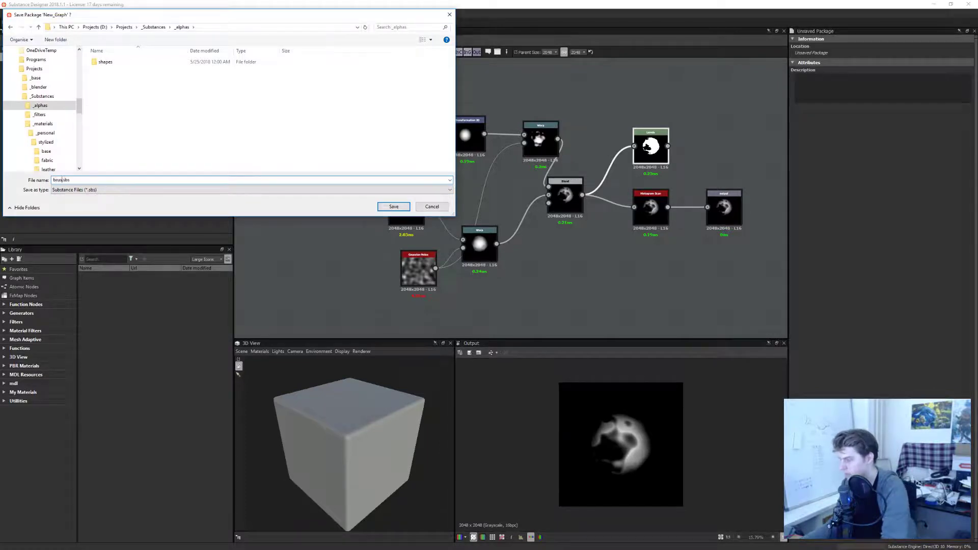
{"action": "key", "text": "BackSpace"}
{"action": "key", "text": "BackSpace"}
{"action": "type", "text": "test"}
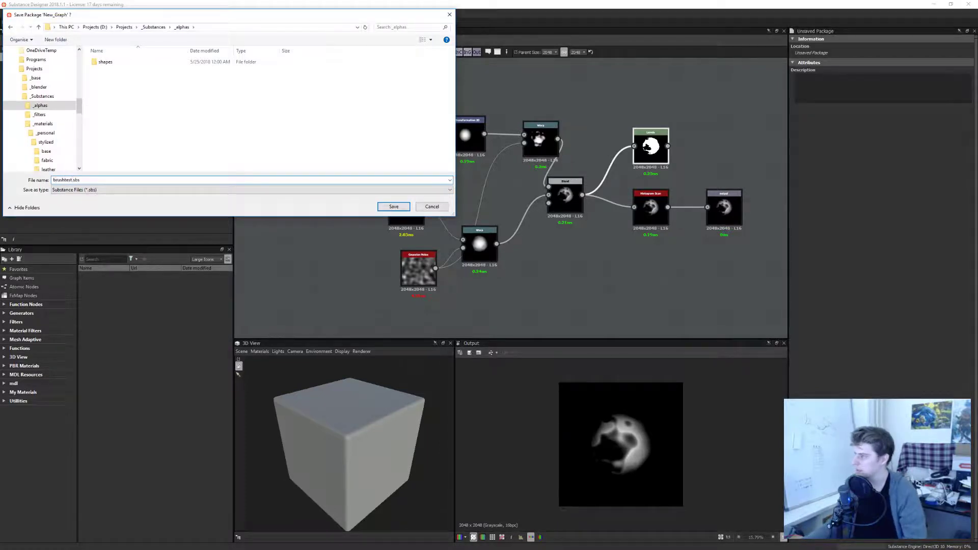
{"action": "type", "text": "_a1"}
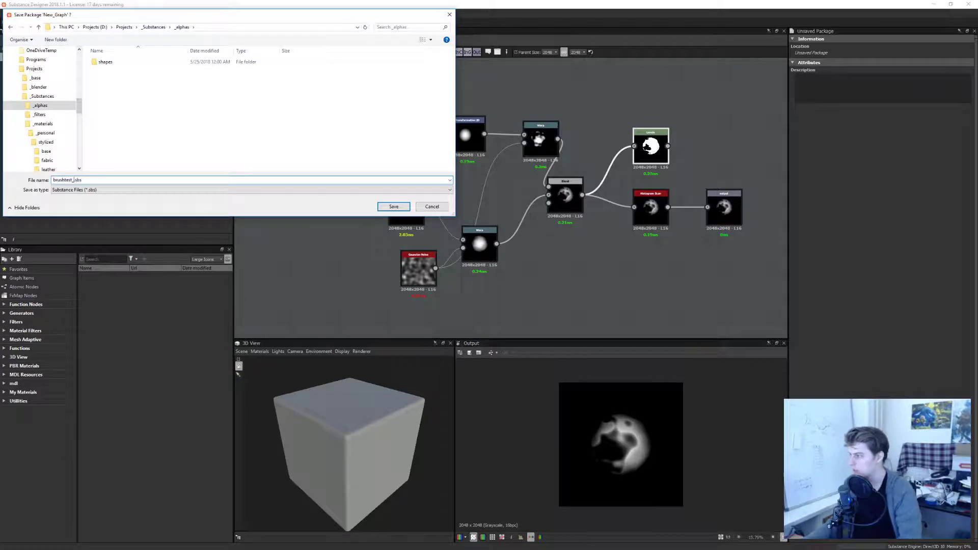
{"action": "left_click", "coordinate": [394, 206]}
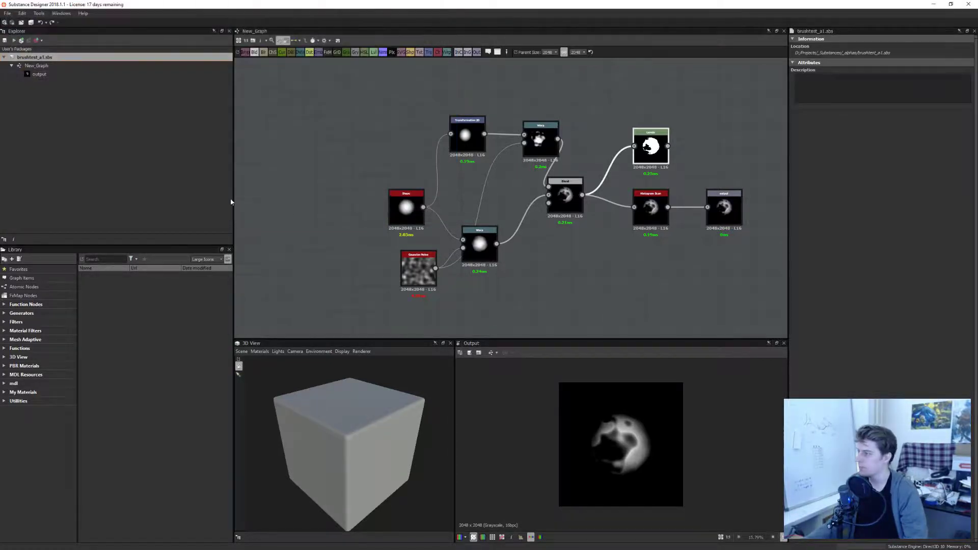
Step: Publish the package as the Substance archive brushtest_a1.sbsar in the _Substances/_alphas folder
{"action": "left_click", "coordinate": [21, 41]}
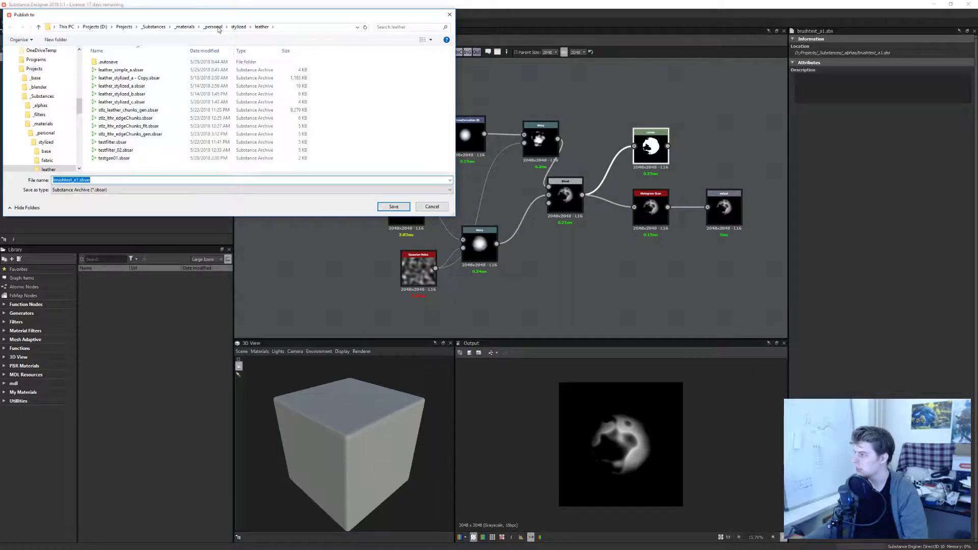
{"action": "left_click", "coordinate": [154, 27]}
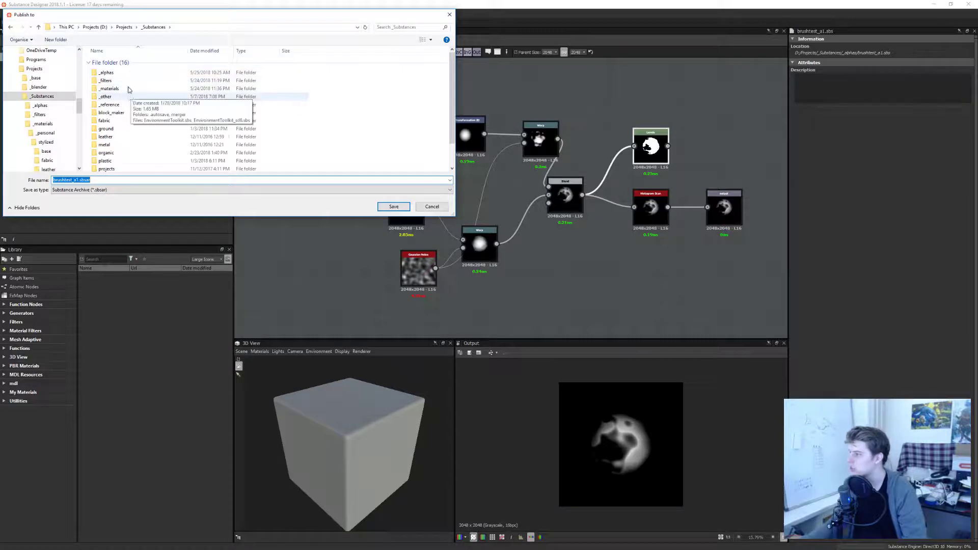
{"action": "left_click_drag", "start_coordinate": [153, 15], "coordinate": [183, 25]}
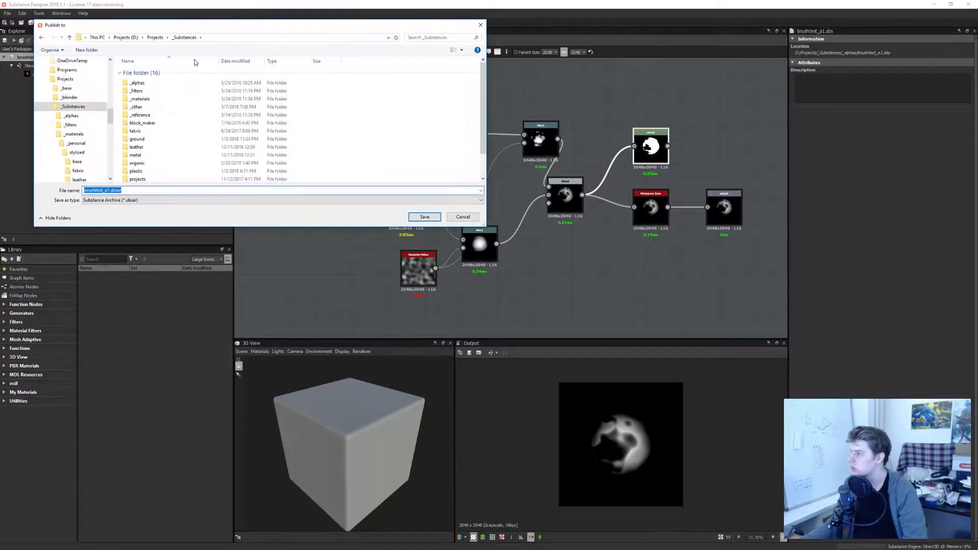
{"action": "double_click", "coordinate": [161, 84]}
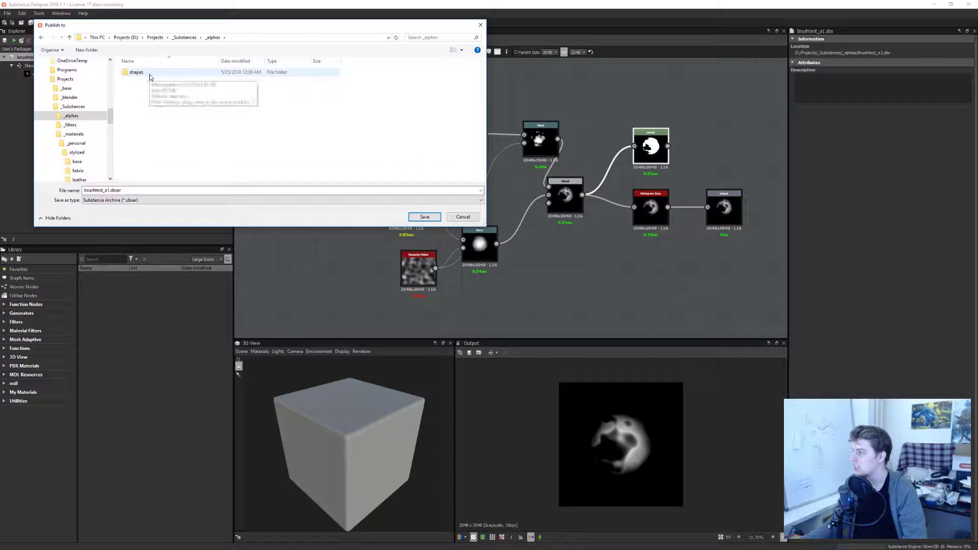
{"action": "double_click", "coordinate": [150, 75]}
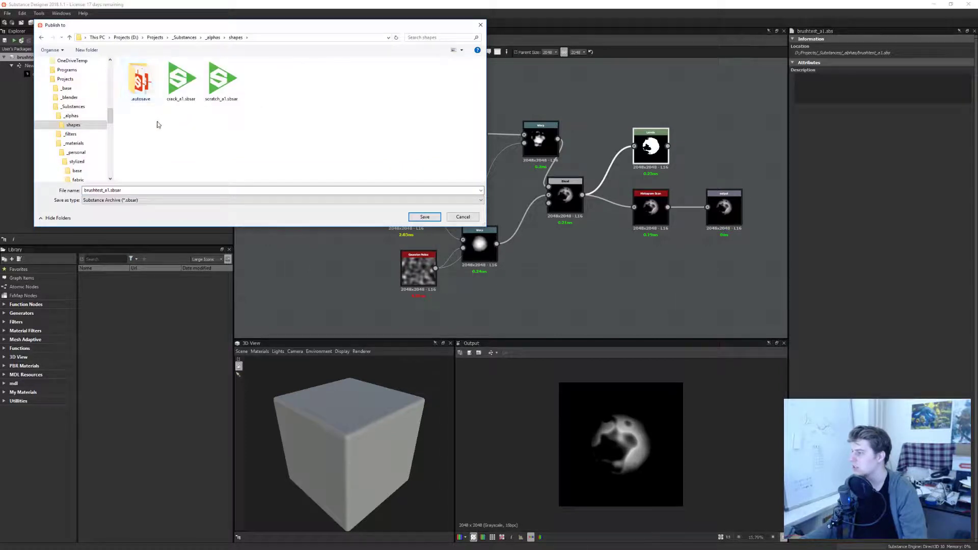
{"action": "left_click", "coordinate": [213, 37]}
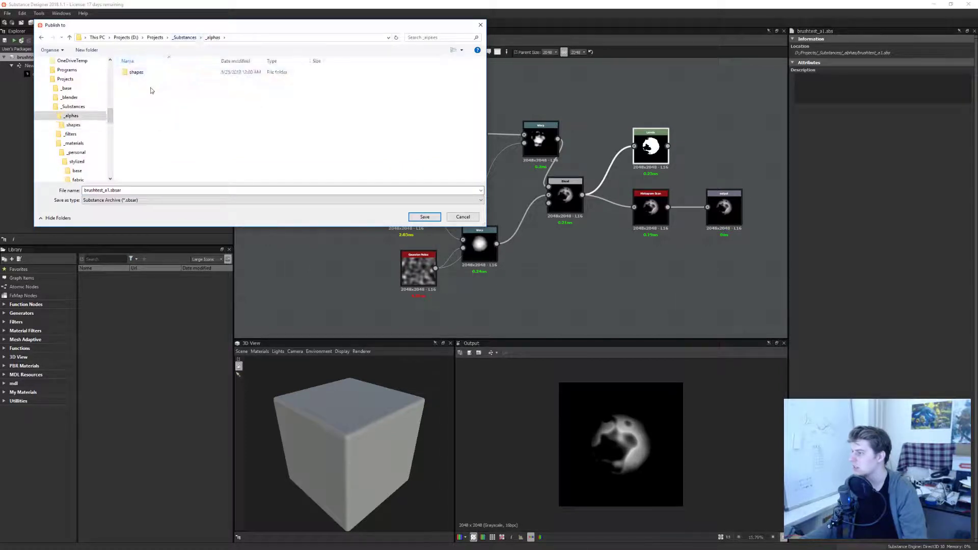
{"action": "left_click", "coordinate": [155, 190]}
{"action": "left_click", "coordinate": [423, 217]}
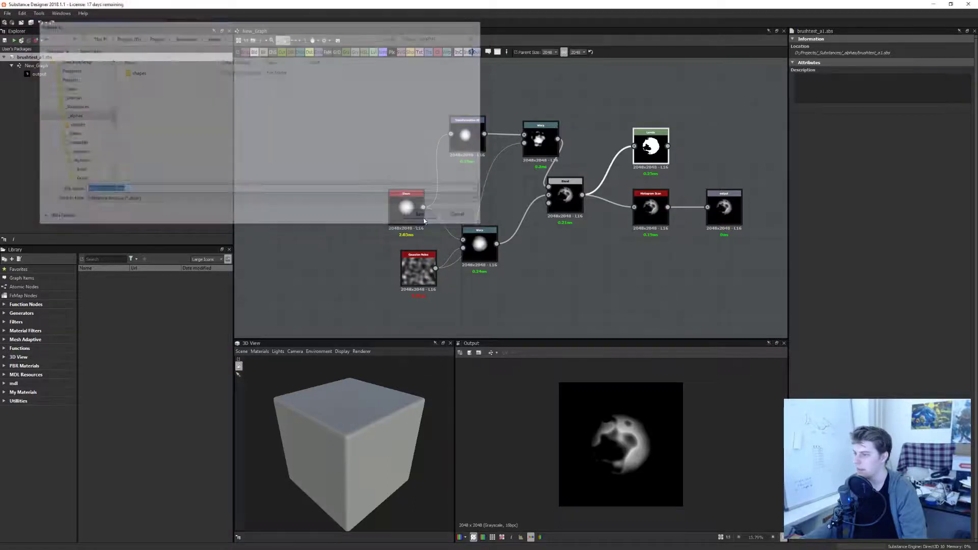
{"action": "left_click", "coordinate": [524, 318]}
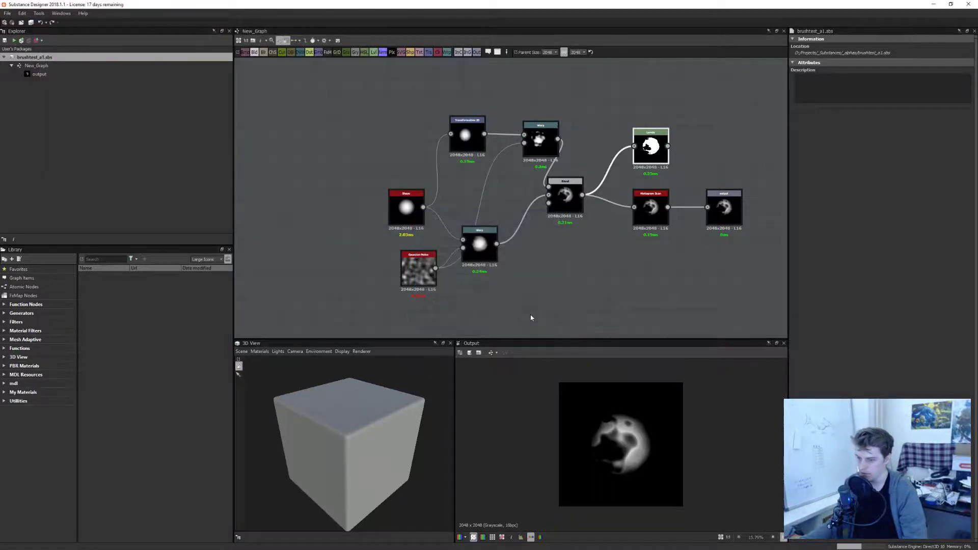
Step: Switch to Substance Painter and bring the published brushtest_a1.sbsar from the file explorer into the shelf
{"action": "key", "text": "alt+Tab"}
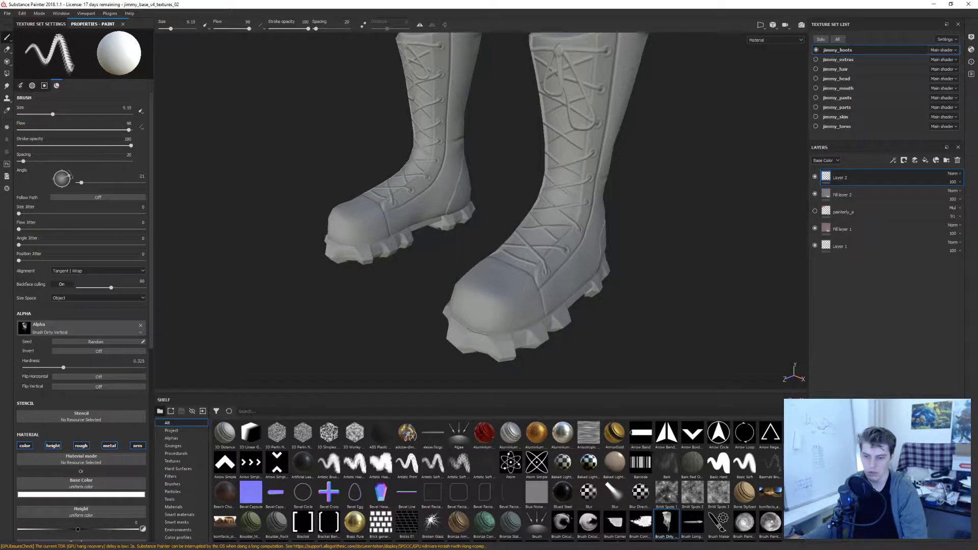
{"action": "key", "text": "alt+Tab"}
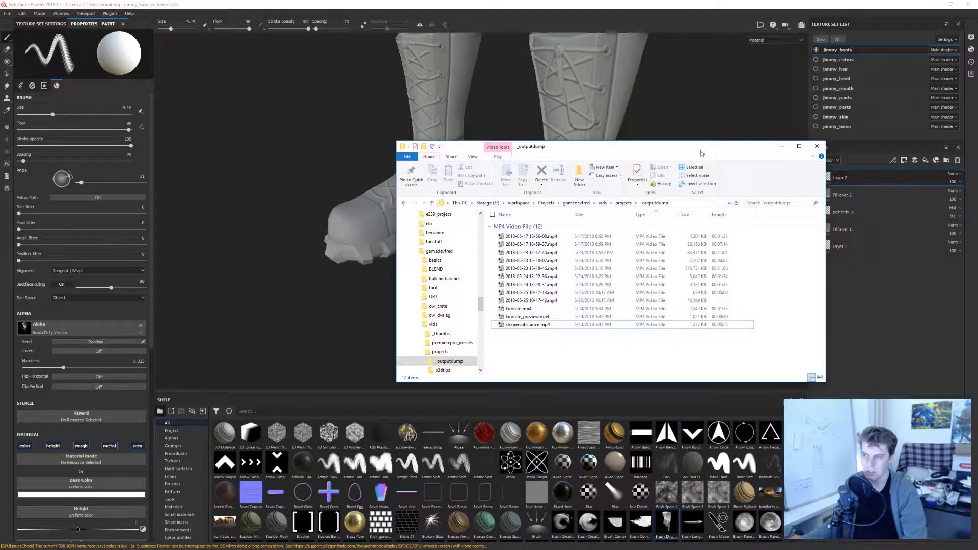
{"action": "left_click_drag", "start_coordinate": [701, 152], "coordinate": [977, 153]}
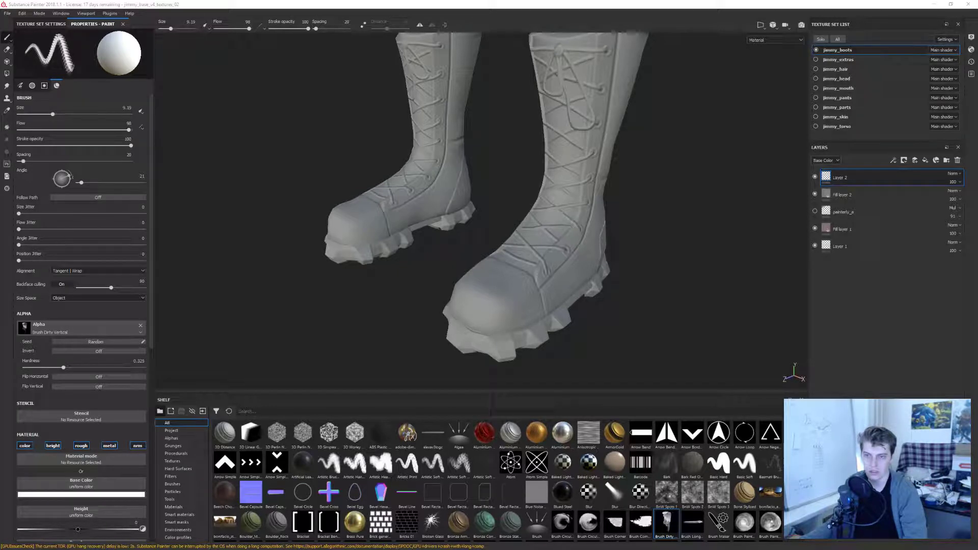
{"action": "left_click_drag", "start_coordinate": [977, 265], "coordinate": [519, 484]}
Step: Import brushtest_a1.sbsar with its usage set to alpha into the project jimmy_base_v4_textures_02
{"action": "left_click", "coordinate": [585, 199]}
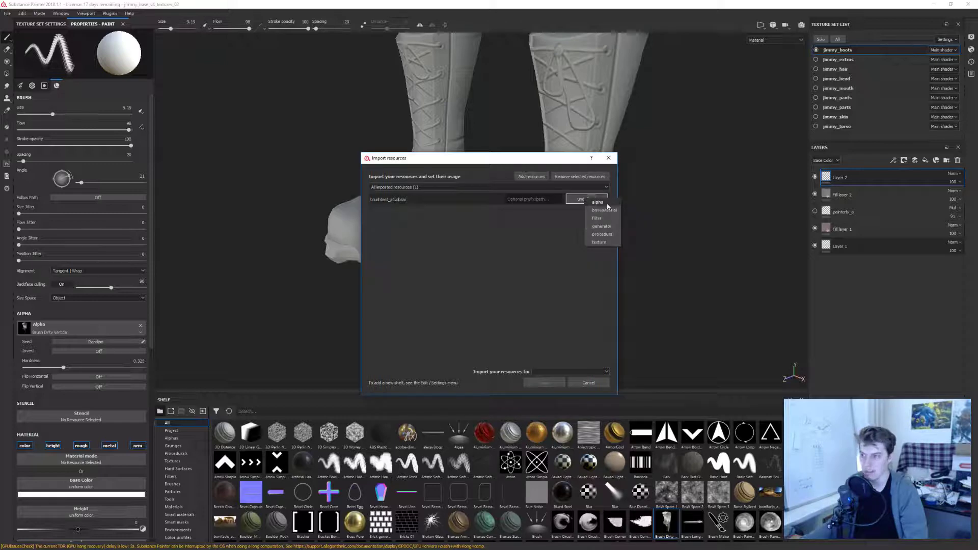
{"action": "left_click", "coordinate": [606, 204]}
{"action": "left_click", "coordinate": [555, 371]}
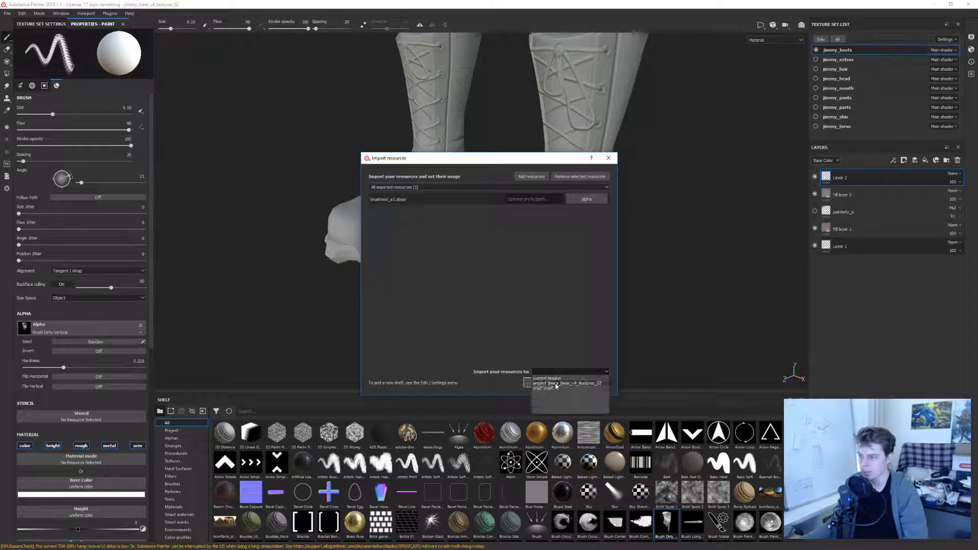
{"action": "left_click", "coordinate": [556, 385]}
{"action": "left_click", "coordinate": [540, 385]}
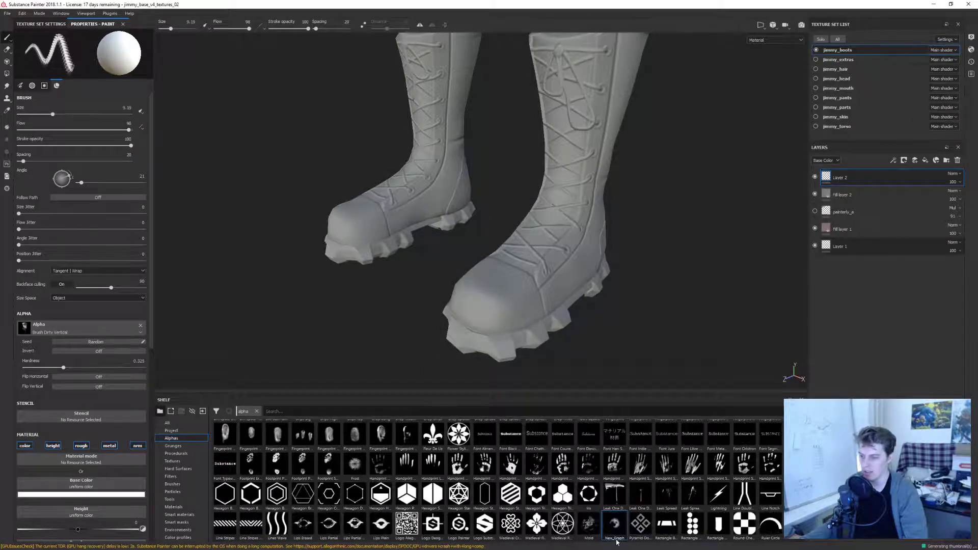
Step: Switch back to Substance Designer and rename the graph in the package as brushtest_a1
{"action": "key", "text": "alt+Tab"}
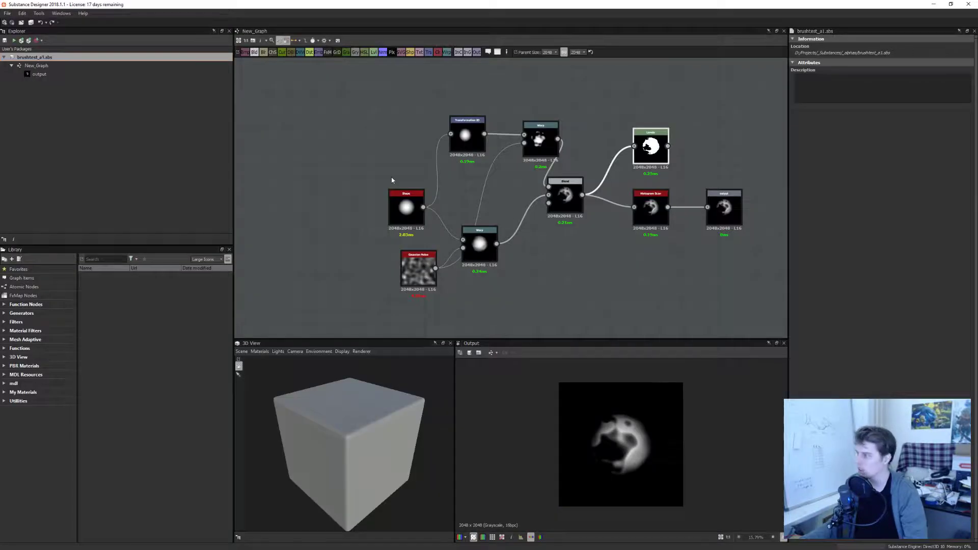
{"action": "left_click", "coordinate": [42, 66]}
{"action": "left_click", "coordinate": [45, 66]}
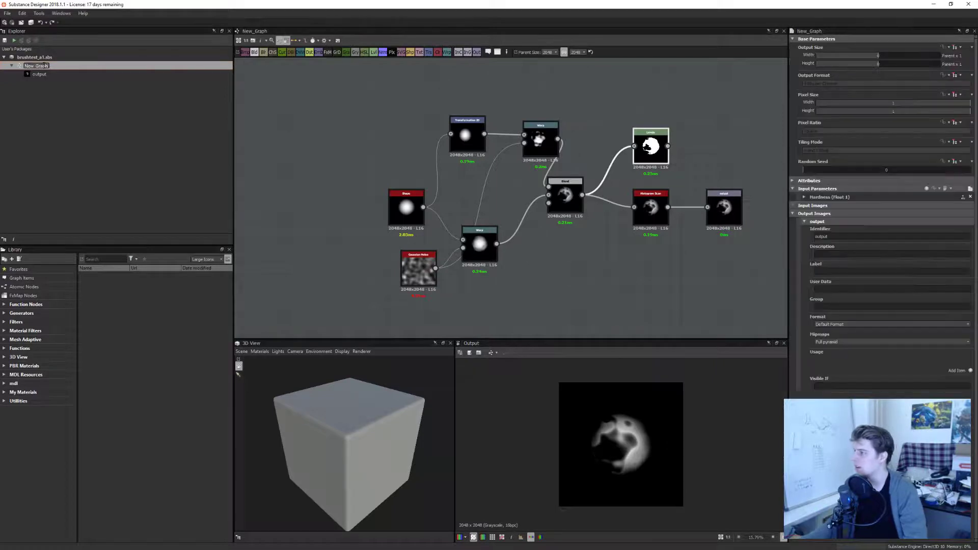
{"action": "type", "text": "brushtest"}
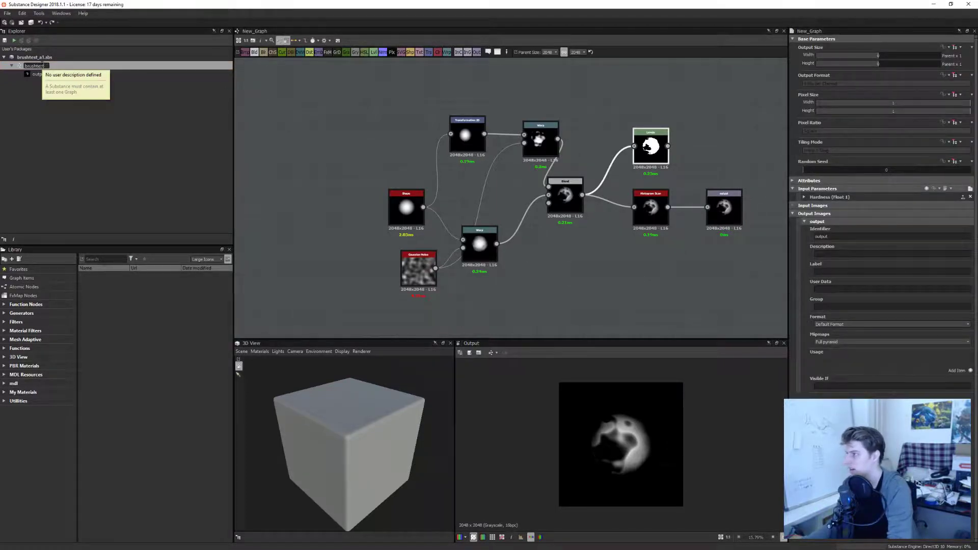
{"action": "type", "text": "_a1"}
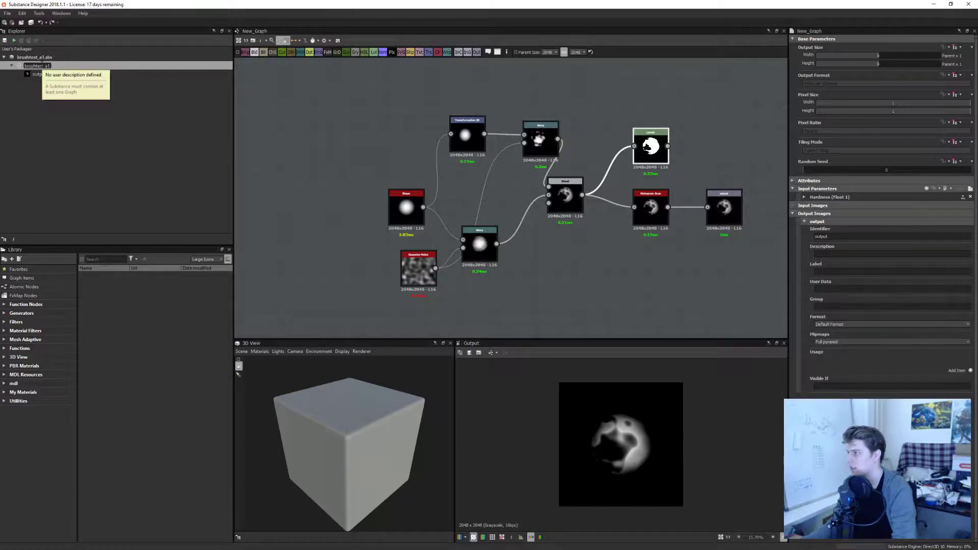
Step: Apply the new graph name and save the brushtest_a1.sbs package
{"action": "key", "text": "Return"}
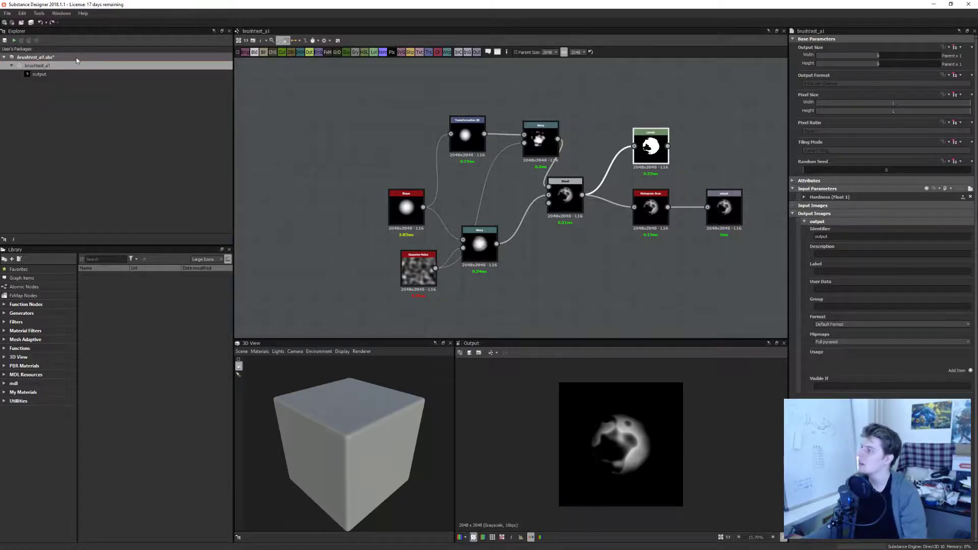
{"action": "left_click", "coordinate": [40, 58]}
{"action": "left_click", "coordinate": [5, 41]}
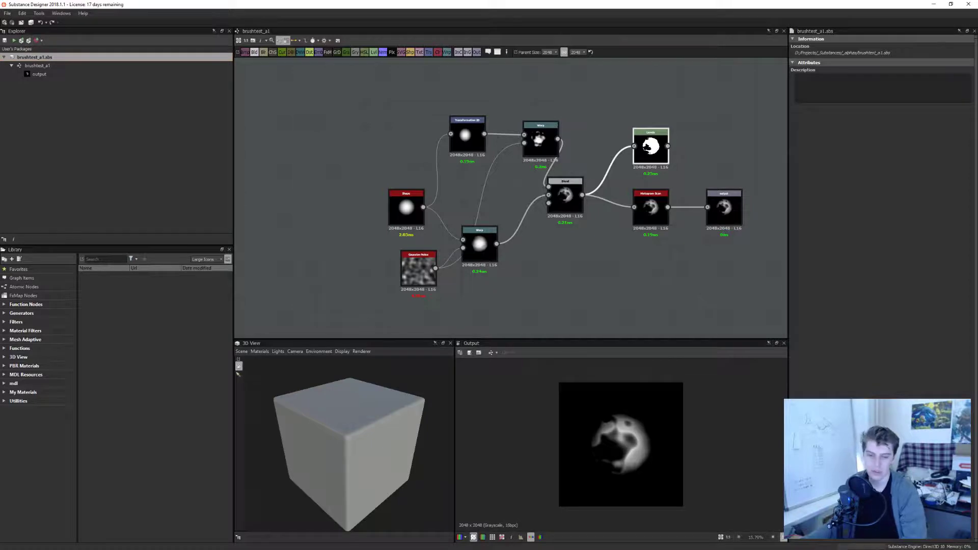
Step: Switch to Substance Painter, reload the New_Graph alpha in the shelf, and choose brushtest_a1 as the brush alpha
{"action": "key", "text": "alt+Tab"}
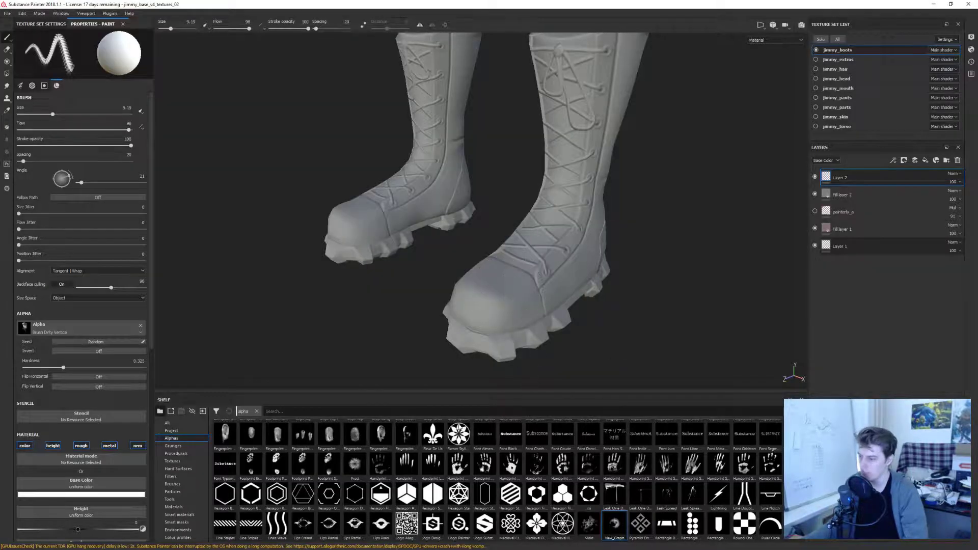
{"action": "right_click", "coordinate": [603, 529]}
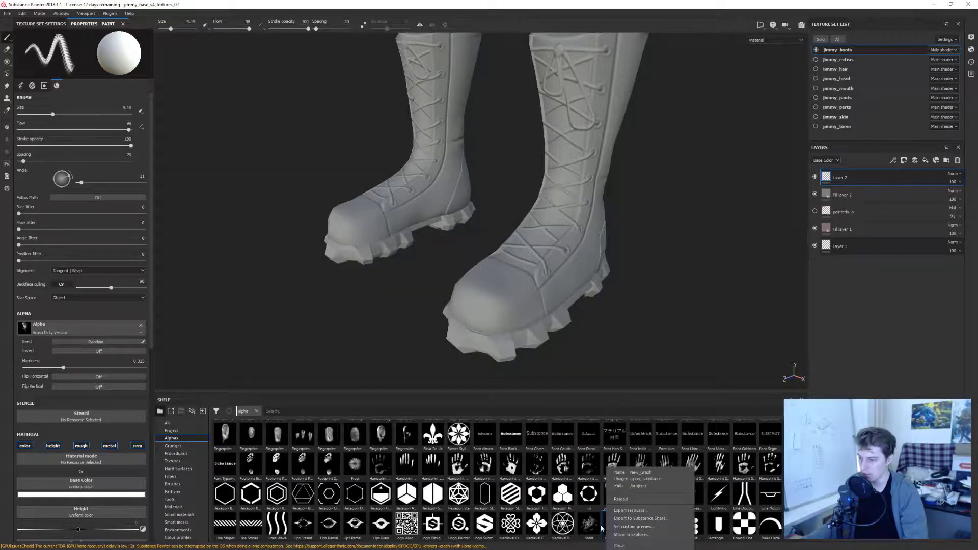
{"action": "left_click", "coordinate": [603, 529]}
{"action": "right_click", "coordinate": [603, 528]}
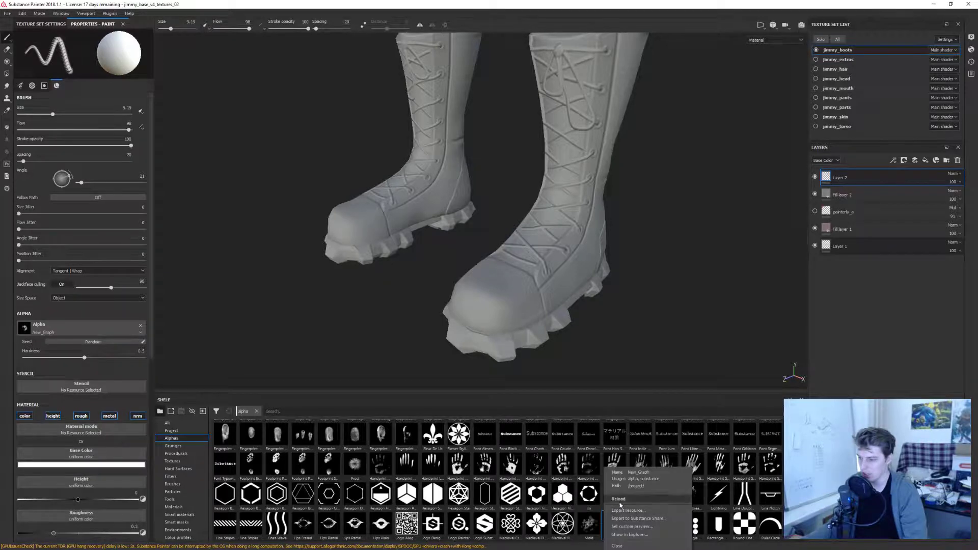
{"action": "left_click", "coordinate": [619, 500]}
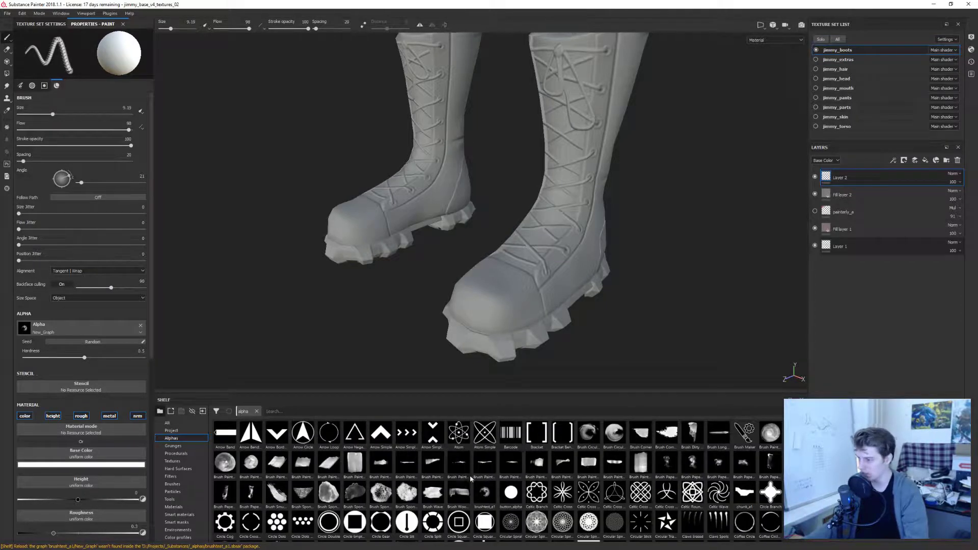
{"action": "left_click", "coordinate": [488, 497]}
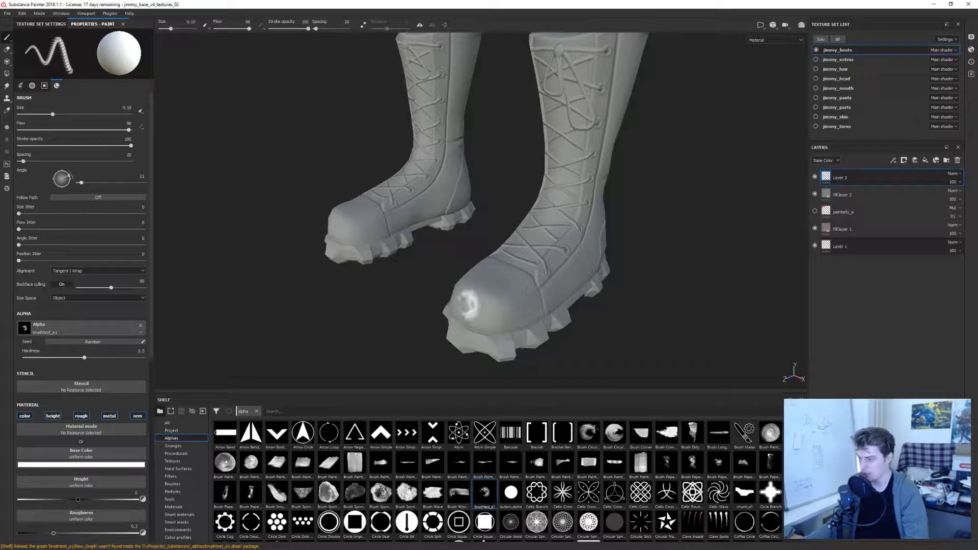
Step: Try the brush on the front boot's toe with the alpha's hardness at 1, and undo the paint
{"action": "left_click_drag", "start_coordinate": [484, 294], "coordinate": [498, 296]}
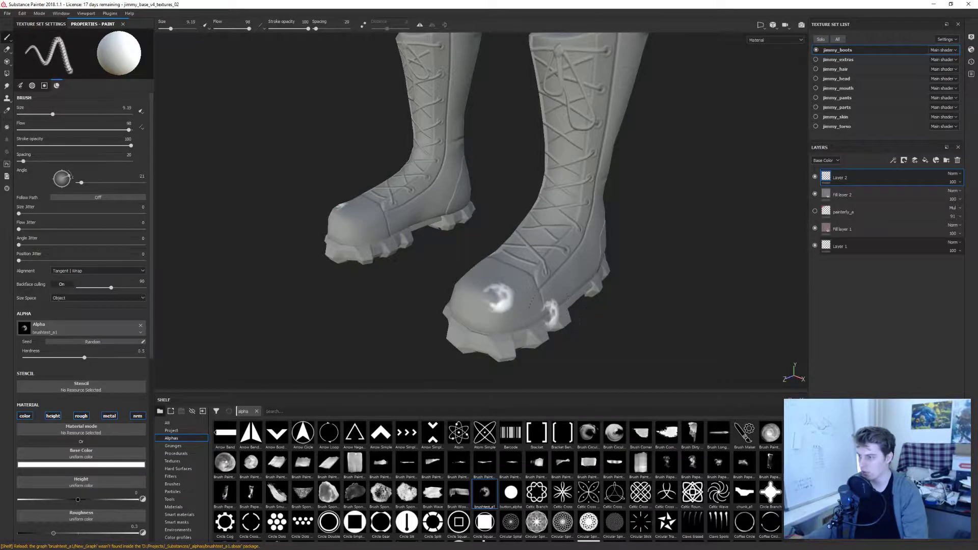
{"action": "mouse_move", "coordinate": [553, 313]}
{"action": "left_mouse_down", "text": "alt"}
{"action": "mouse_move", "coordinate": [622, 327]}
{"action": "mouse_move", "coordinate": [540, 311]}
{"action": "left_mouse_up", "text": "alt"}
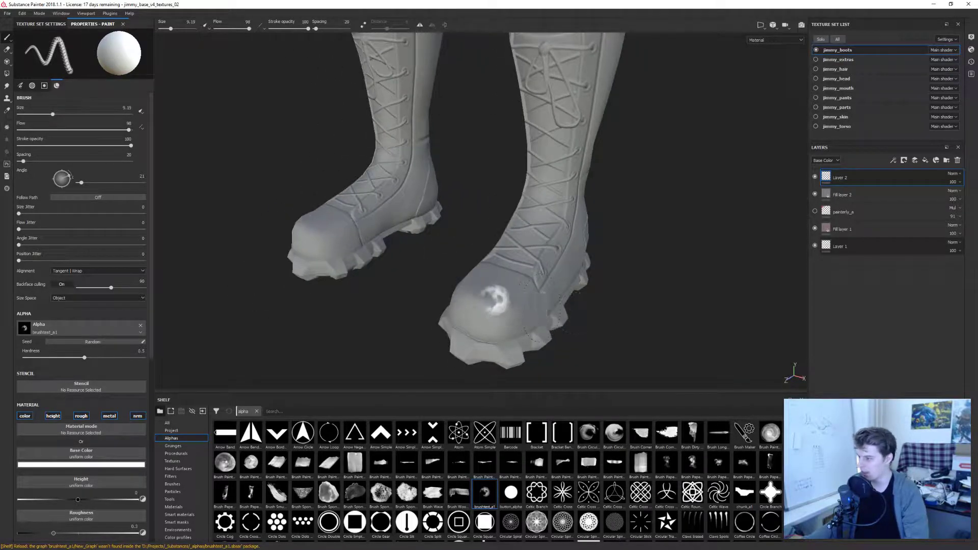
{"action": "right_click_drag", "start_coordinate": [495, 301], "coordinate": [495, 301], "text": "ctrl"}
{"action": "left_click", "coordinate": [495, 300]}
{"action": "mouse_move", "coordinate": [495, 301]}
{"action": "left_mouse_down", "text": "alt"}
{"action": "mouse_move", "coordinate": [483, 331]}
{"action": "mouse_move", "coordinate": [591, 323]}
{"action": "mouse_move", "coordinate": [558, 320]}
{"action": "left_mouse_up", "text": "alt"}
{"action": "key", "text": "ctrl+z"}
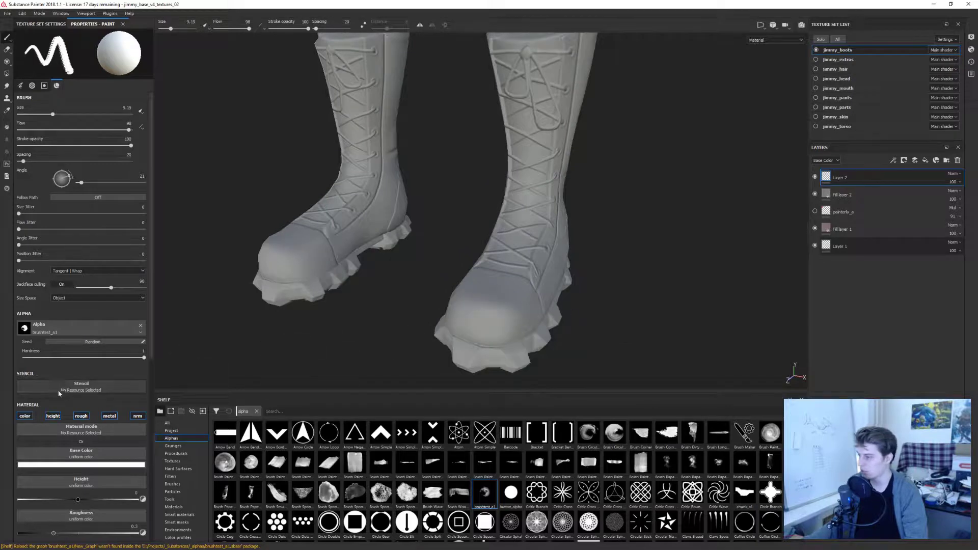
Step: Give the brush material a dark red base color, a height of 0.0915 and a roughness of 0.0946
{"action": "left_click", "coordinate": [81, 465]}
{"action": "mouse_move", "coordinate": [84, 429]}
{"action": "left_mouse_down"}
{"action": "mouse_move", "coordinate": [67, 434]}
{"action": "mouse_move", "coordinate": [121, 432]}
{"action": "left_mouse_up"}
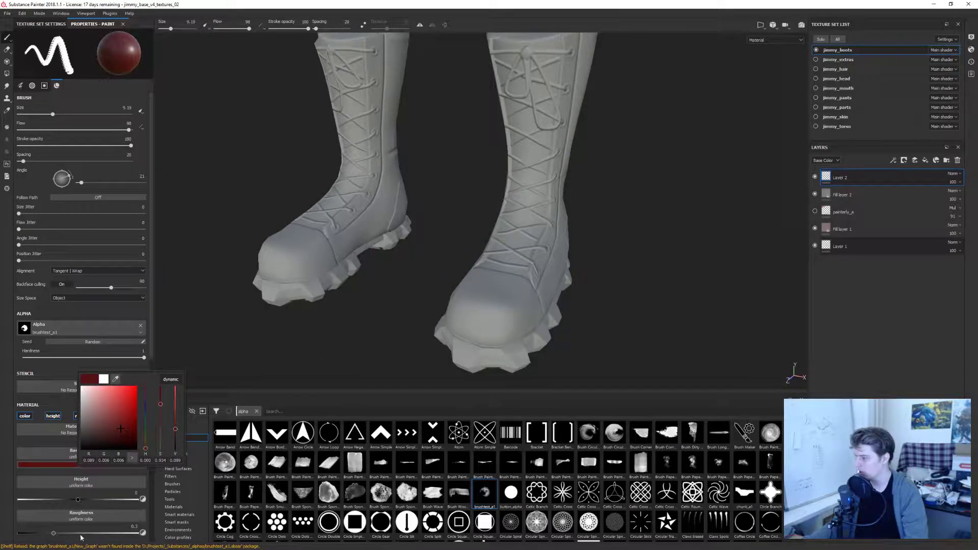
{"action": "left_click", "coordinate": [85, 500]}
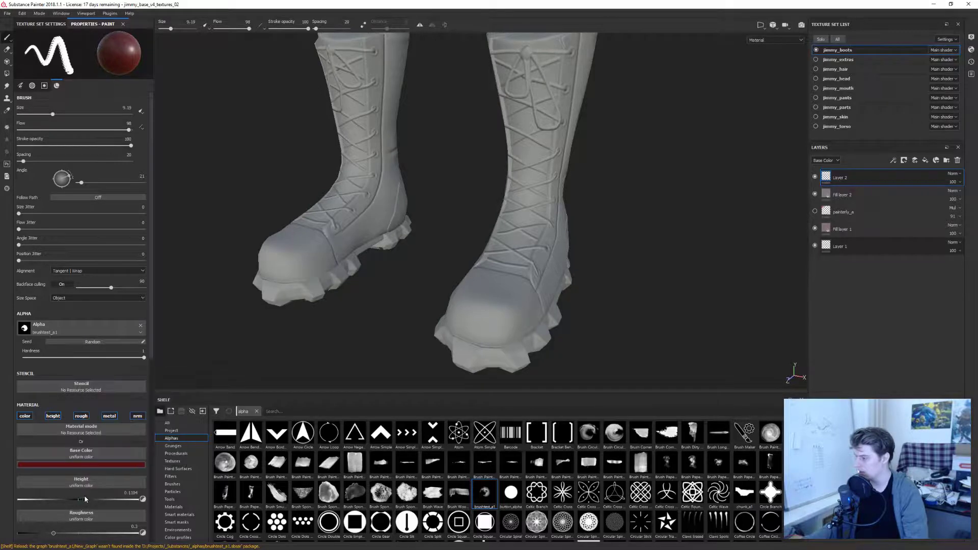
{"action": "left_click_drag", "start_coordinate": [85, 499], "coordinate": [83, 499]}
{"action": "left_click_drag", "start_coordinate": [54, 533], "coordinate": [28, 534]}
Step: Set the alpha's hardness to 0.47 while testing the red paint on the front boot, and undo the test strokes
{"action": "left_click", "coordinate": [524, 305]}
{"action": "mouse_move", "coordinate": [620, 295]}
{"action": "left_mouse_down", "text": "alt"}
{"action": "mouse_move", "coordinate": [458, 306]}
{"action": "mouse_move", "coordinate": [503, 309]}
{"action": "left_mouse_up", "text": "alt"}
{"action": "mouse_move", "coordinate": [503, 309]}
{"action": "right_mouse_down", "text": "ctrl"}
{"action": "mouse_move", "coordinate": [503, 318]}
{"action": "mouse_move", "coordinate": [503, 304]}
{"action": "right_mouse_up", "text": "ctrl"}
{"action": "mouse_move", "coordinate": [502, 304]}
{"action": "left_mouse_down", "text": "alt"}
{"action": "mouse_move", "coordinate": [616, 311]}
{"action": "mouse_move", "coordinate": [580, 321]}
{"action": "mouse_move", "coordinate": [507, 316]}
{"action": "left_mouse_up", "text": "alt"}
{"action": "key", "text": "ctrl+z"}
{"action": "key", "text": "ctrl+z"}
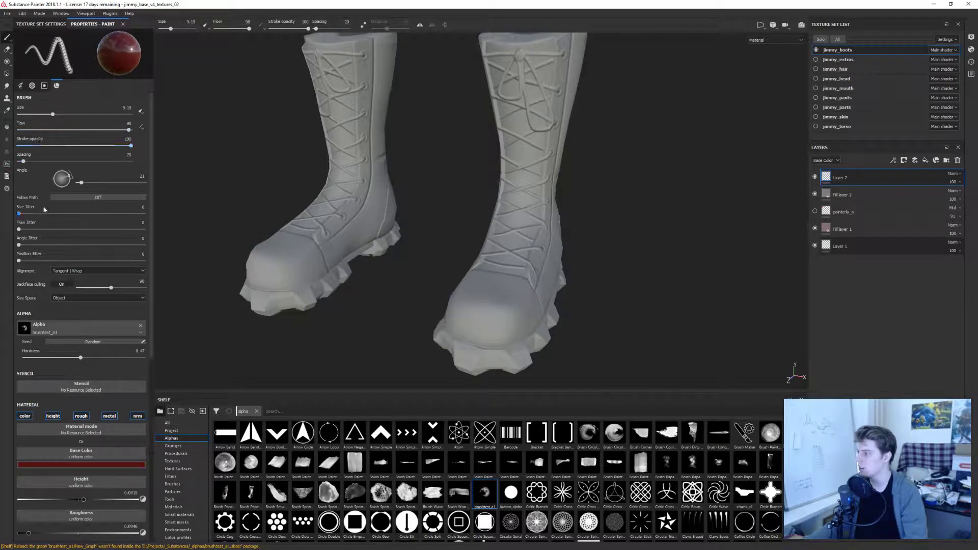
Step: Set the brush's size jitter to 31, flow jitter to 31, angle jitter to 57 and position jitter to 42
{"action": "mouse_move", "coordinate": [21, 215]}
{"action": "left_mouse_down"}
{"action": "mouse_move", "coordinate": [35, 229]}
{"action": "mouse_move", "coordinate": [58, 229]}
{"action": "left_mouse_up"}
{"action": "mouse_move", "coordinate": [19, 245]}
{"action": "left_mouse_down"}
{"action": "mouse_move", "coordinate": [105, 260]}
{"action": "mouse_move", "coordinate": [71, 260]}
{"action": "left_mouse_up"}
{"action": "mouse_move", "coordinate": [29, 214]}
{"action": "left_mouse_down"}
{"action": "mouse_move", "coordinate": [96, 214]}
{"action": "mouse_move", "coordinate": [58, 214]}
{"action": "left_mouse_up"}
Step: Try a stroke with the jittered brush across the front boot and undo it
{"action": "mouse_move", "coordinate": [497, 285]}
{"action": "left_mouse_down"}
{"action": "mouse_move", "coordinate": [467, 329]}
{"action": "mouse_move", "coordinate": [509, 326]}
{"action": "mouse_move", "coordinate": [502, 311]}
{"action": "mouse_move", "coordinate": [610, 350]}
{"action": "mouse_move", "coordinate": [591, 316]}
{"action": "left_mouse_up"}
{"action": "key", "text": "ctrl+z"}
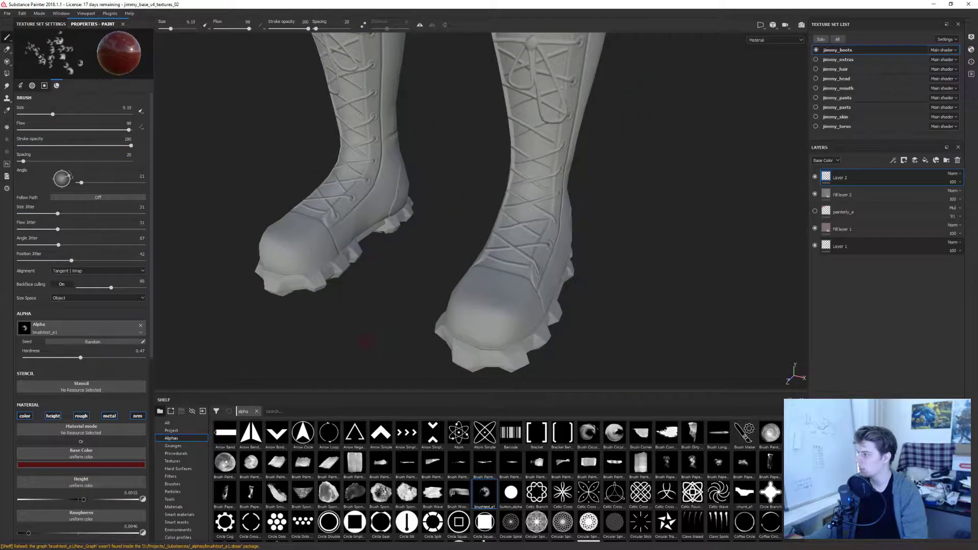
{"action": "left_click_drag", "start_coordinate": [366, 342], "coordinate": [623, 308], "text": "alt"}
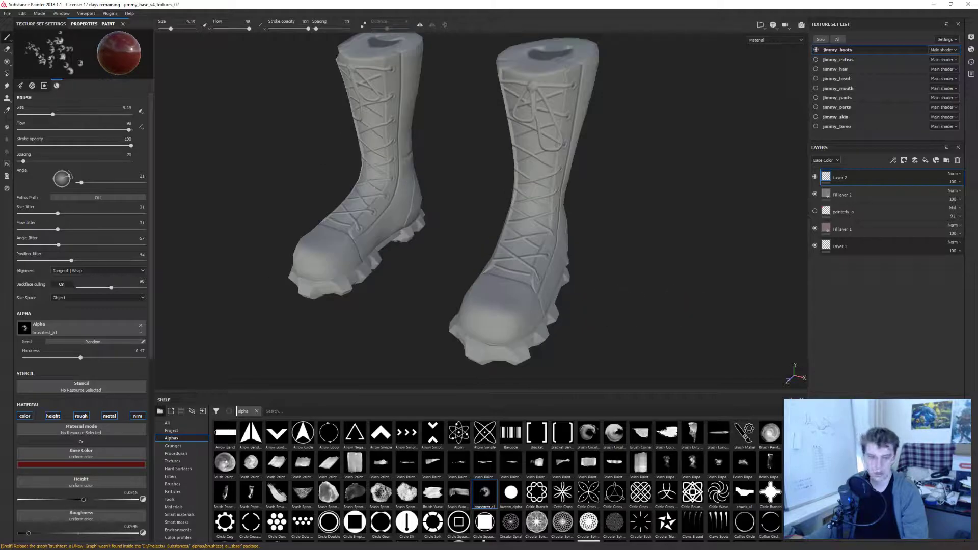
Step: Switch to Substance Designer, preview the Levels node, and show its parameters as values instead of a histogram
{"action": "key", "text": "alt+Tab"}
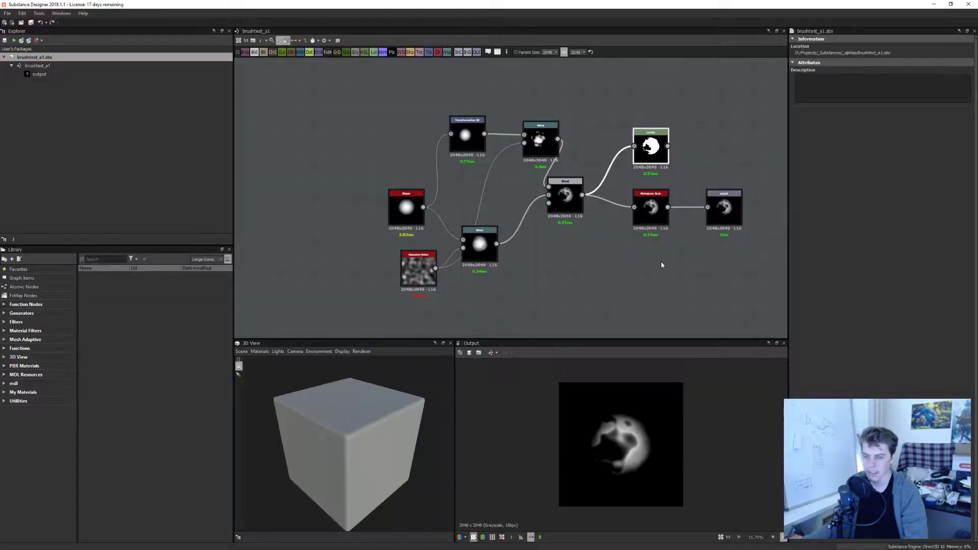
{"action": "middle_click_drag", "start_coordinate": [698, 251], "coordinate": [557, 258]}
{"action": "scroll", "coordinate": [614, 147], "scroll_direction": "up", "scroll_amount": 3}
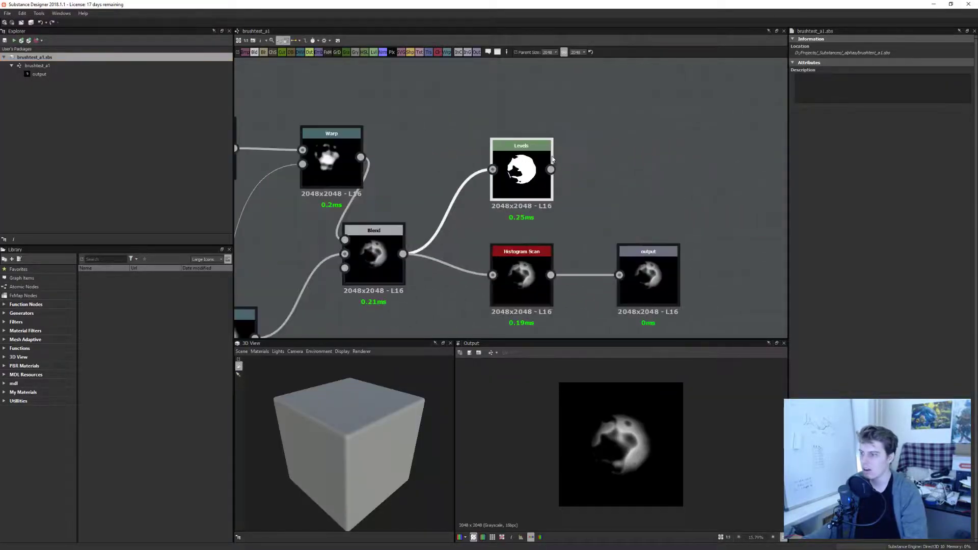
{"action": "middle_click_drag", "start_coordinate": [618, 175], "coordinate": [572, 175]}
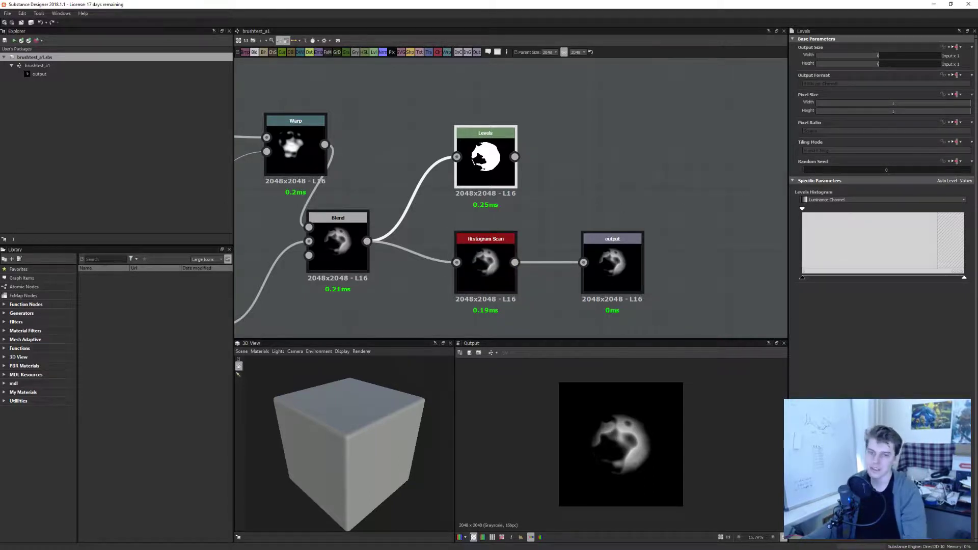
{"action": "middle_click_drag", "start_coordinate": [488, 168], "coordinate": [493, 136]}
{"action": "double_click", "coordinate": [493, 136]}
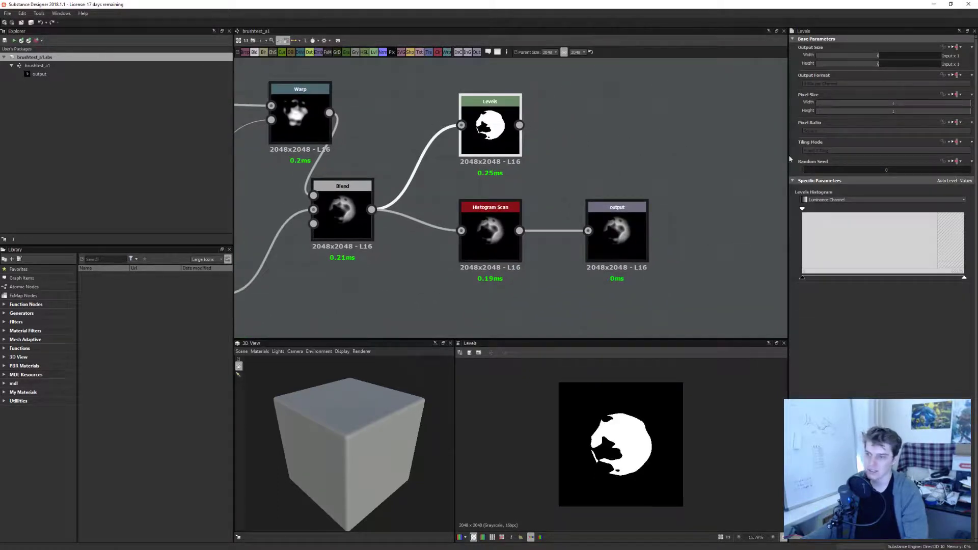
{"action": "left_click", "coordinate": [965, 181]}
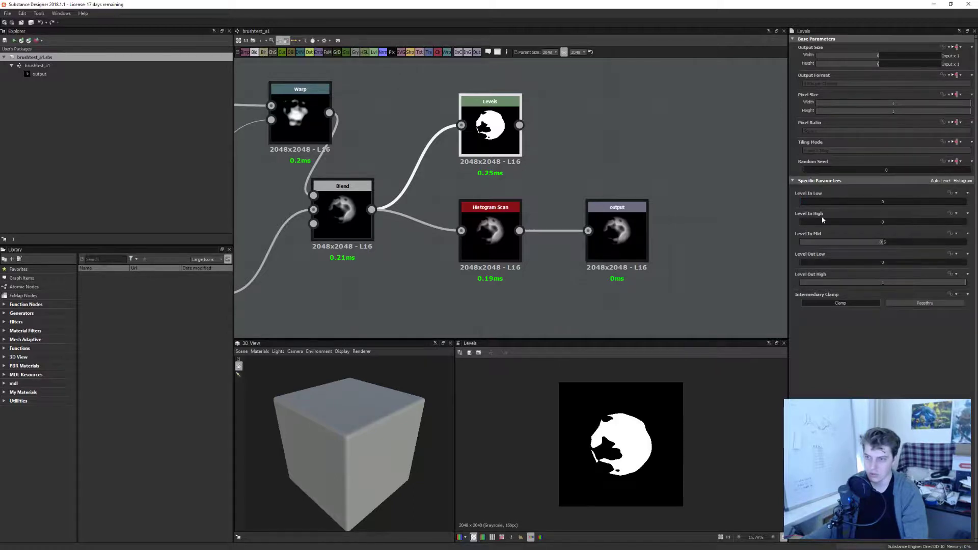
Step: Drive the Levels node's Level In High parameter with the graph's hardness input
{"action": "mouse_move", "coordinate": [824, 219]}
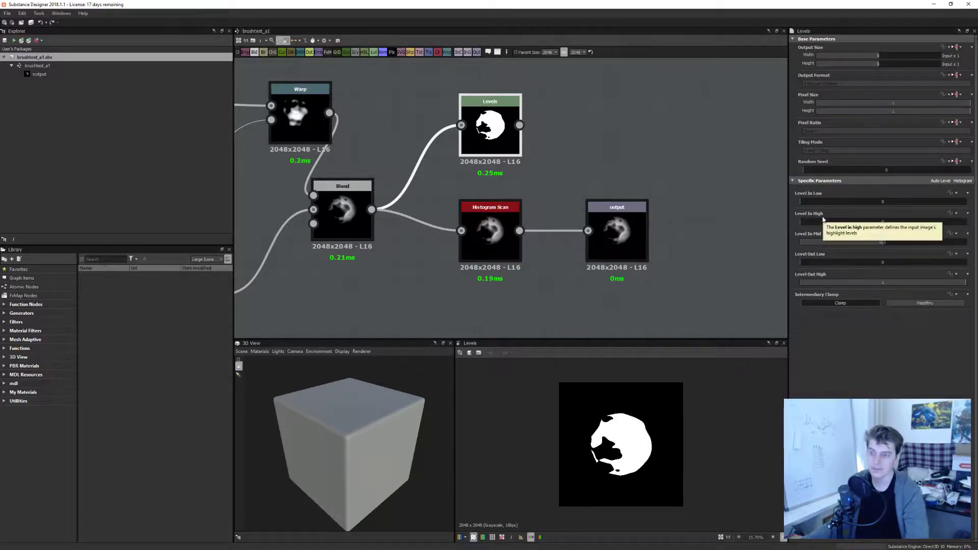
{"action": "left_click", "coordinate": [955, 214]}
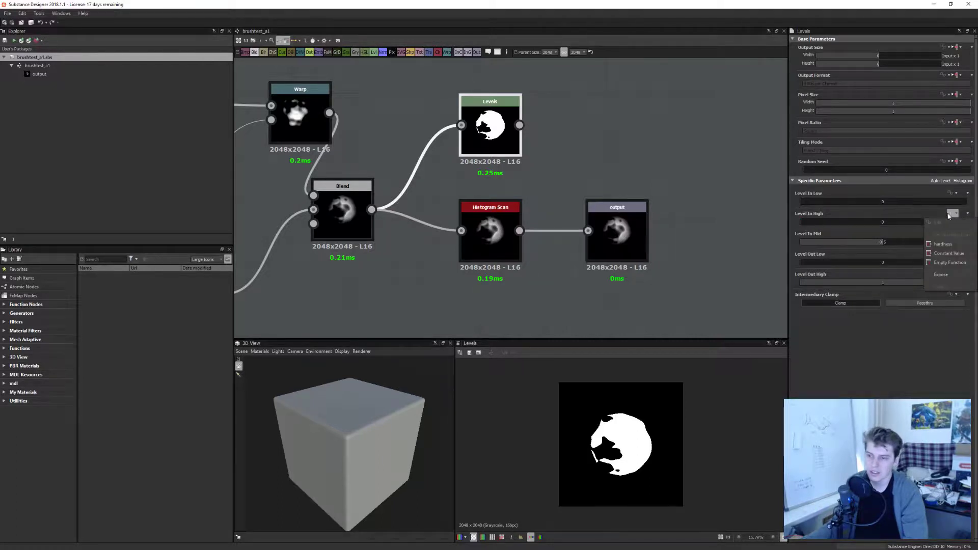
{"action": "left_click", "coordinate": [953, 245]}
{"action": "middle_click_drag", "start_coordinate": [643, 130], "coordinate": [697, 151]}
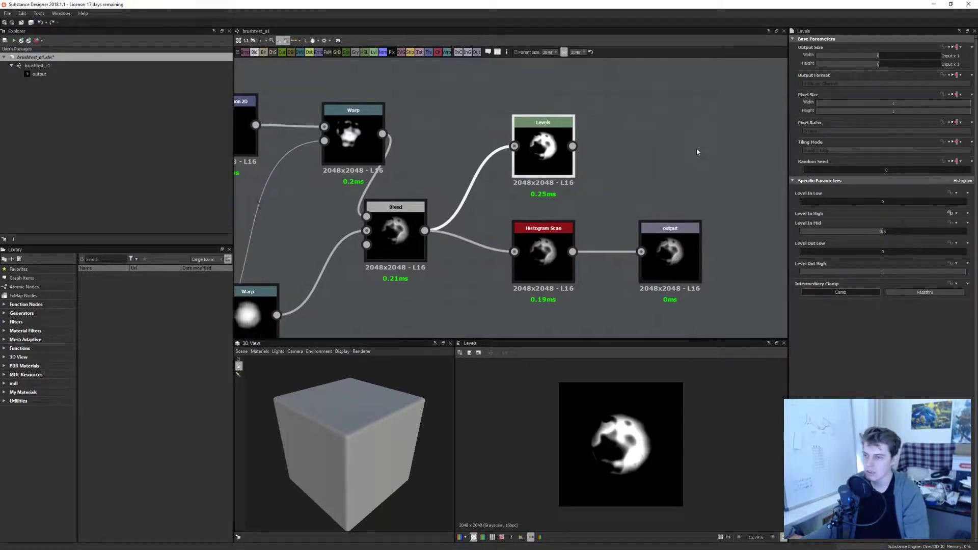
Step: Preview the Levels result with the graph's Hardness at 0, and return Hardness to 0.5
{"action": "left_click", "coordinate": [673, 185]}
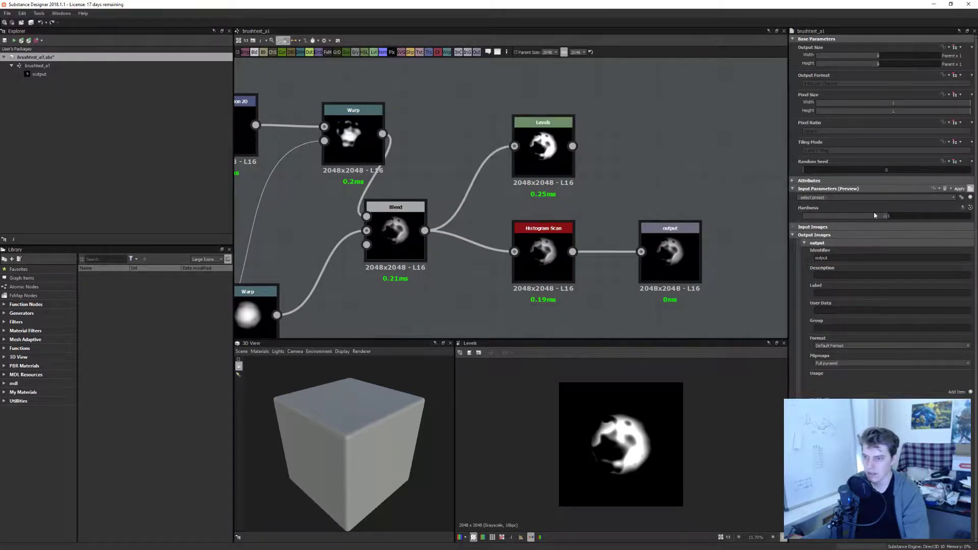
{"action": "left_click_drag", "start_coordinate": [888, 218], "coordinate": [803, 216]}
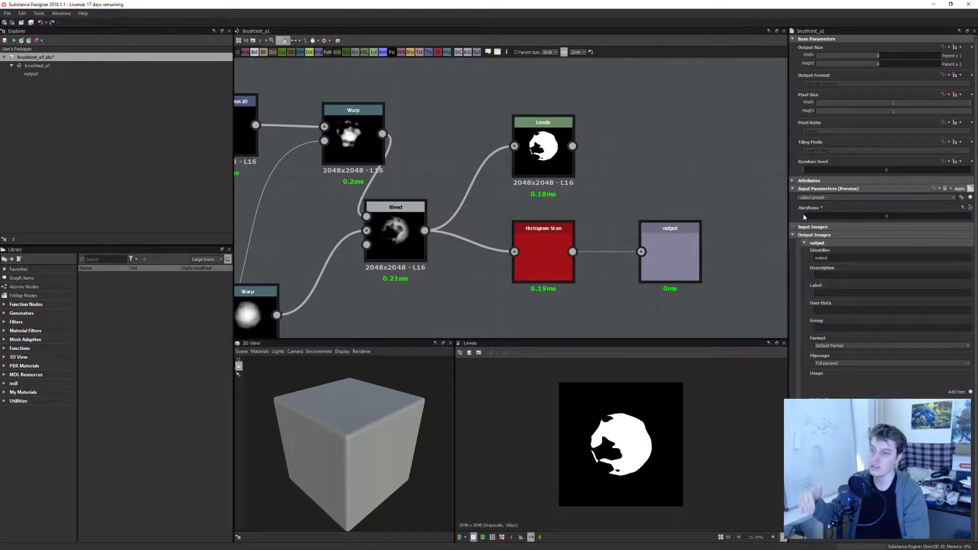
{"action": "left_click_drag", "start_coordinate": [804, 216], "coordinate": [887, 221]}
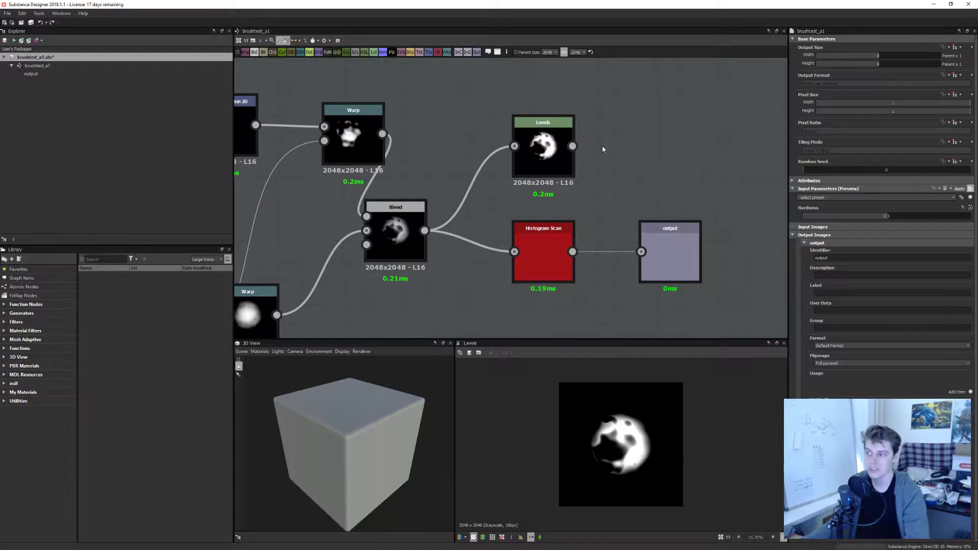
Step: Check the function options for Level In High on the Levels node and the settings of the graph's Hardness input
{"action": "left_click", "coordinate": [543, 150]}
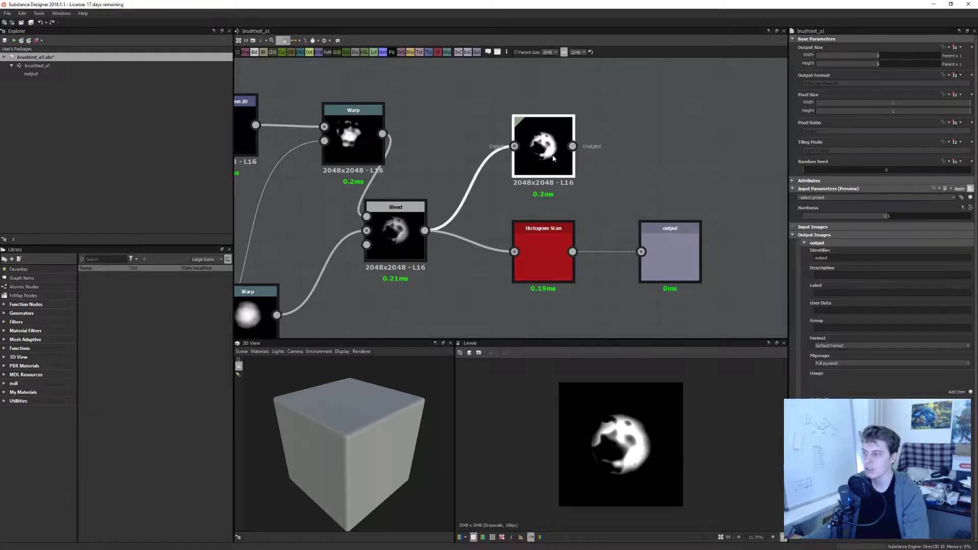
{"action": "left_click", "coordinate": [965, 182]}
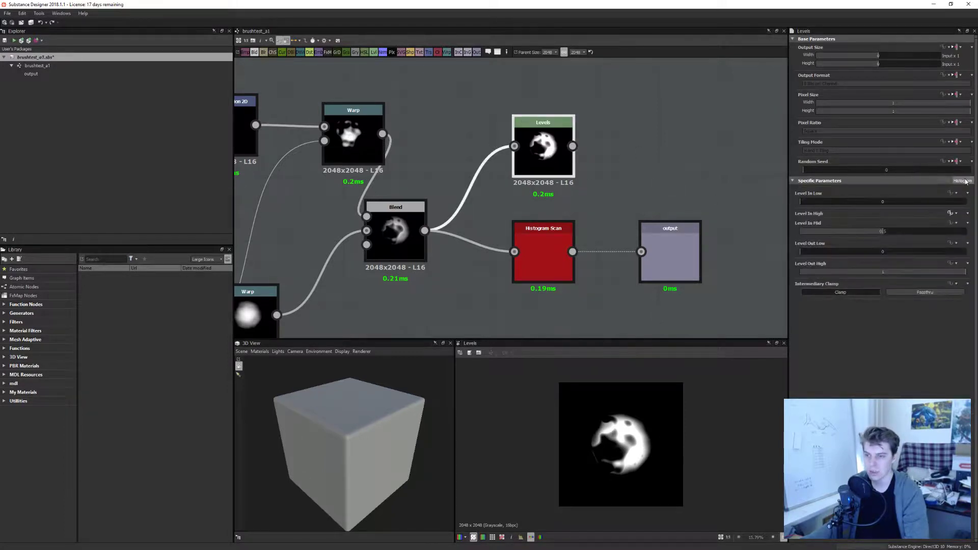
{"action": "left_click", "coordinate": [953, 214]}
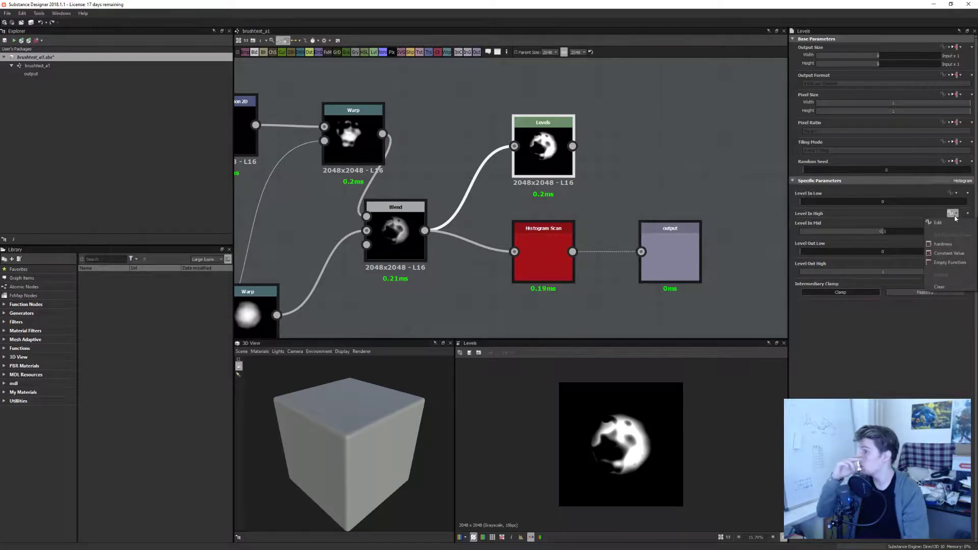
{"action": "left_click", "coordinate": [718, 168]}
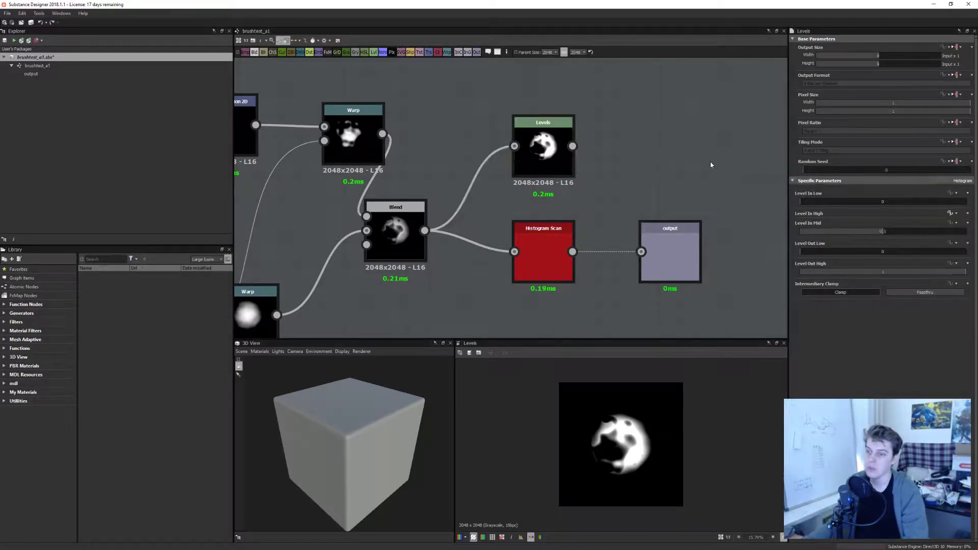
{"action": "left_click", "coordinate": [804, 197]}
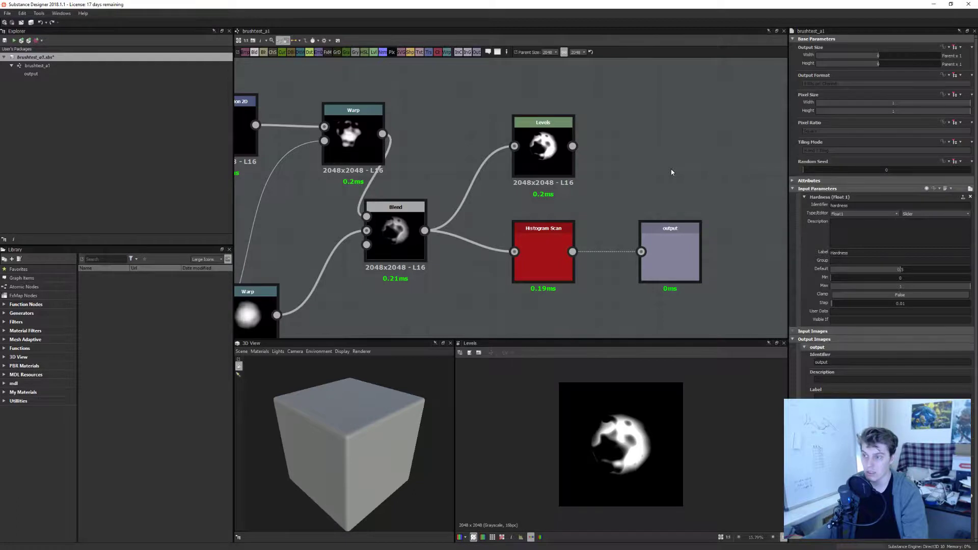
Step: Open the function graph behind the Levels node's Level In High parameter
{"action": "left_click", "coordinate": [543, 138]}
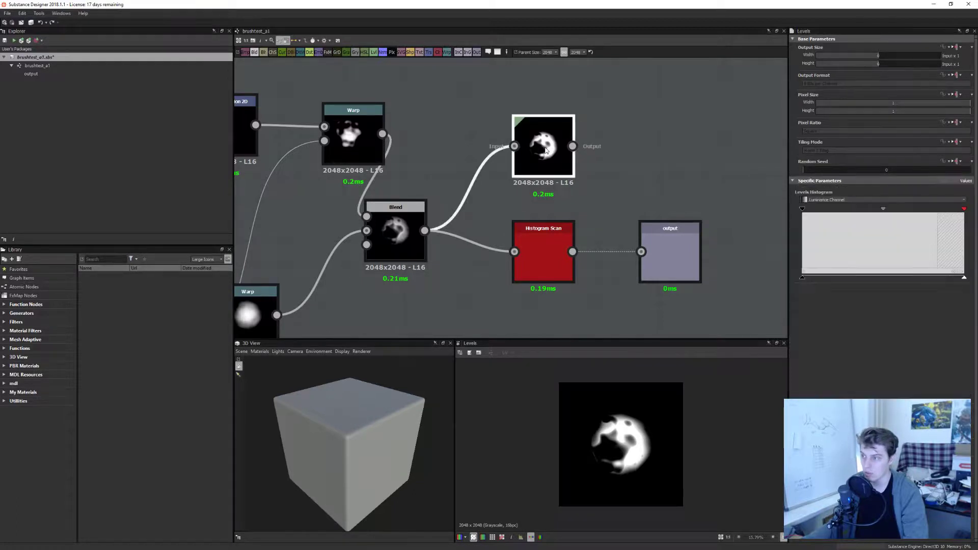
{"action": "left_click", "coordinate": [965, 181]}
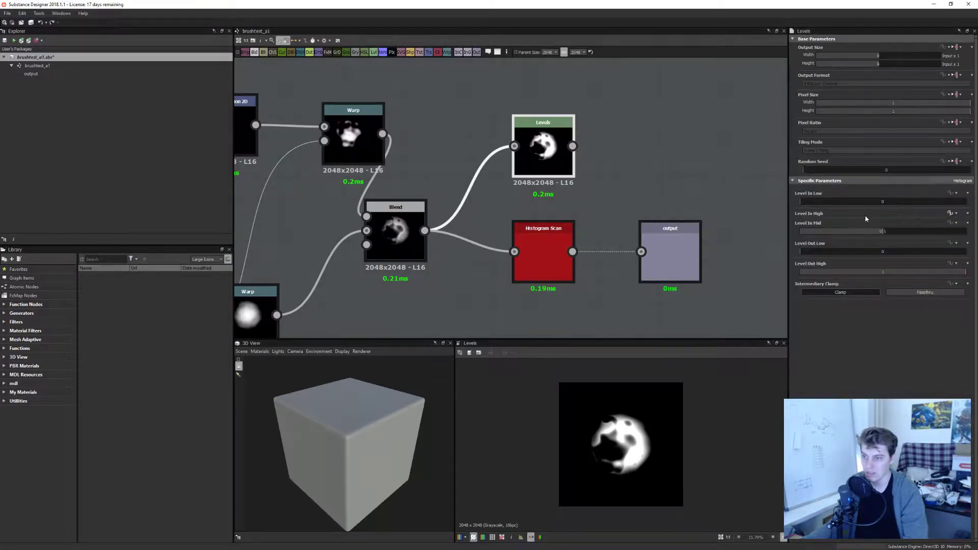
{"action": "left_click", "coordinate": [951, 213]}
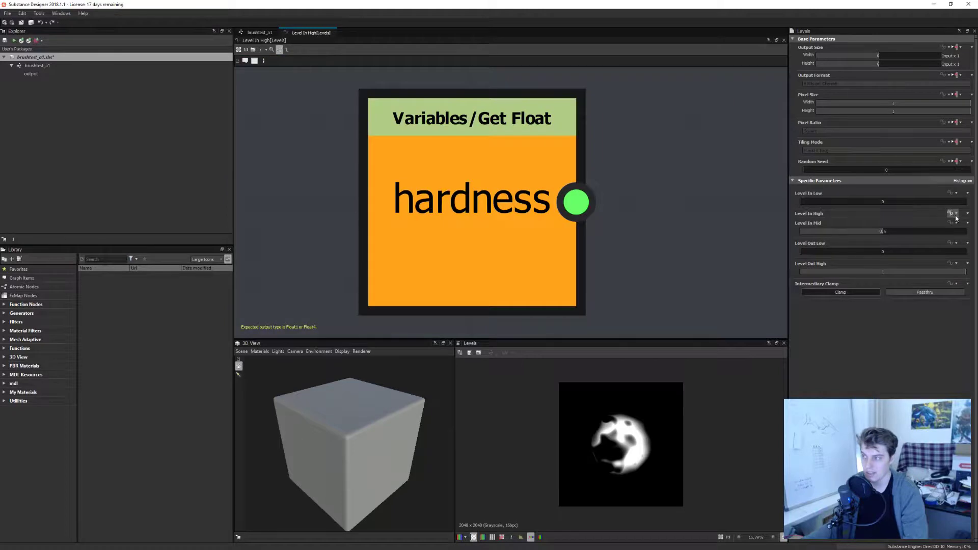
{"action": "scroll", "coordinate": [678, 185], "scroll_direction": "down", "scroll_amount": 4}
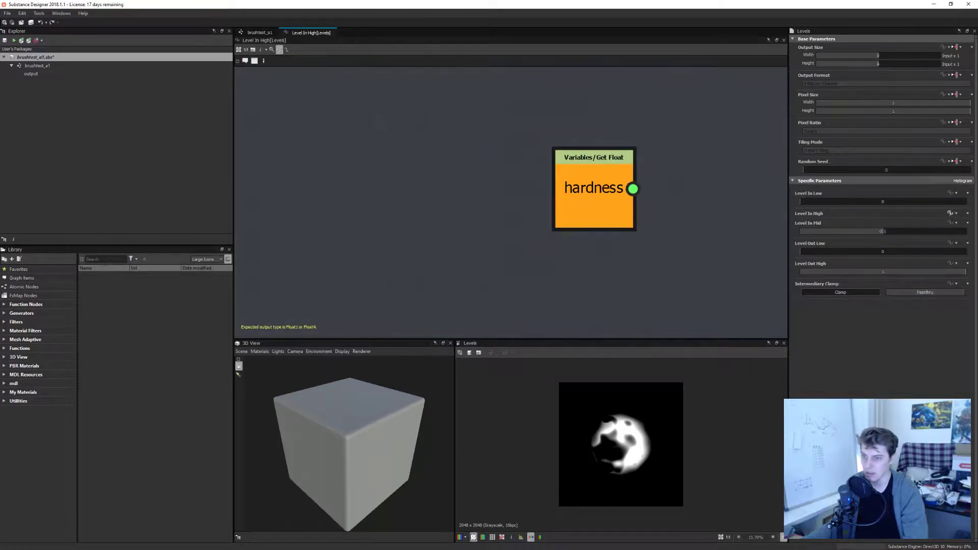
Step: Reset the Levels node's Level In High to its default value and create a new empty function for it
{"action": "left_click", "coordinate": [956, 213]}
{"action": "left_click", "coordinate": [948, 273]}
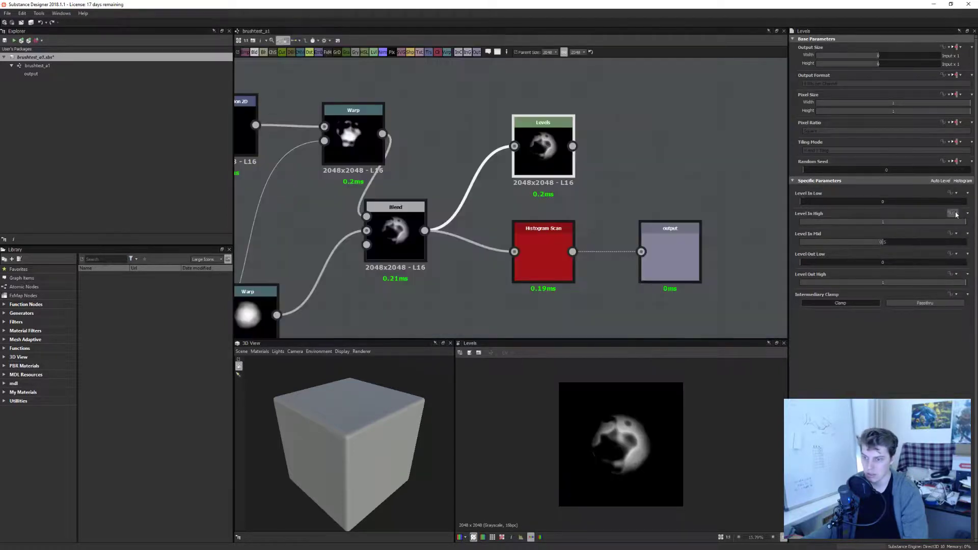
{"action": "left_click", "coordinate": [953, 213]}
{"action": "left_click", "coordinate": [950, 263]}
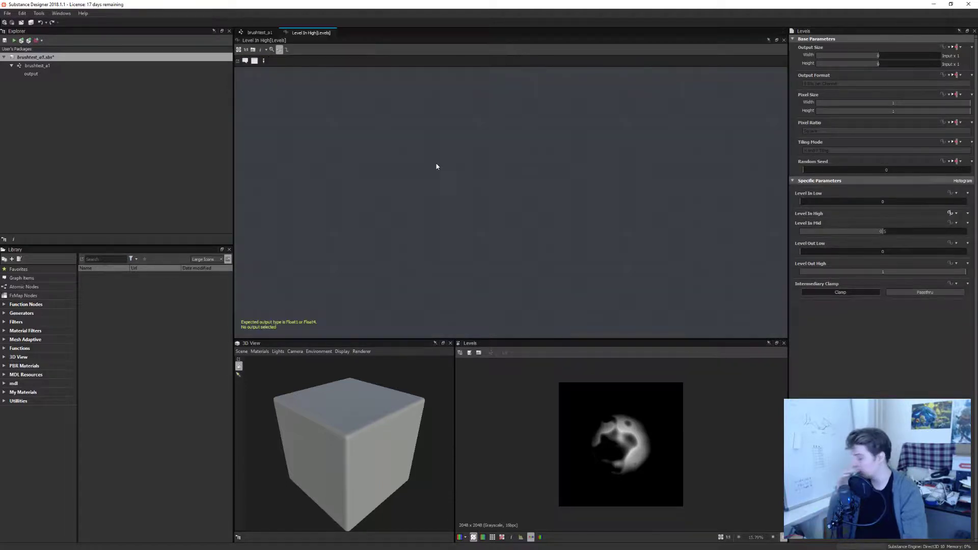
Step: Add a Get Float node that reads the hardness variable to the Level In High function graph
{"action": "right_click", "coordinate": [444, 163]}
{"action": "left_click", "coordinate": [437, 157]}
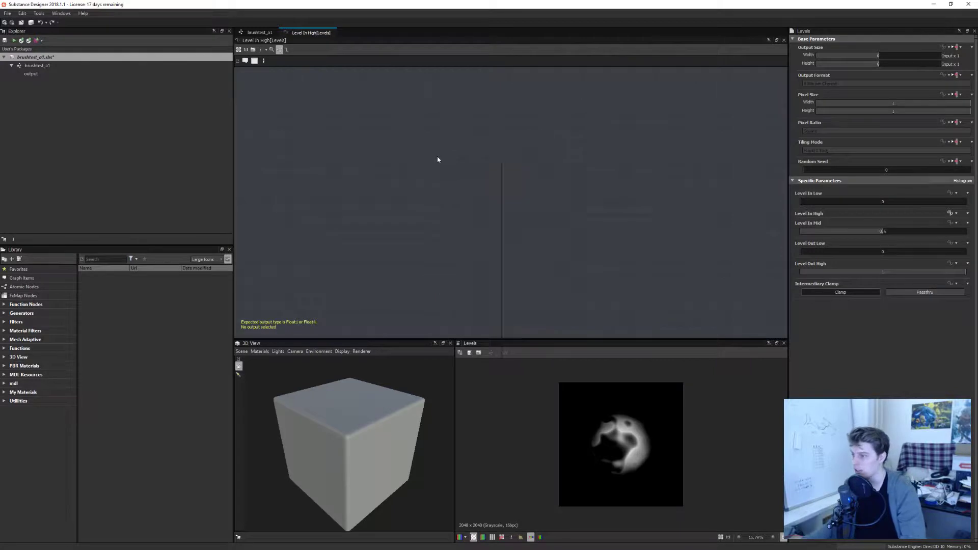
{"action": "key", "text": "space"}
{"action": "type", "text": "get"}
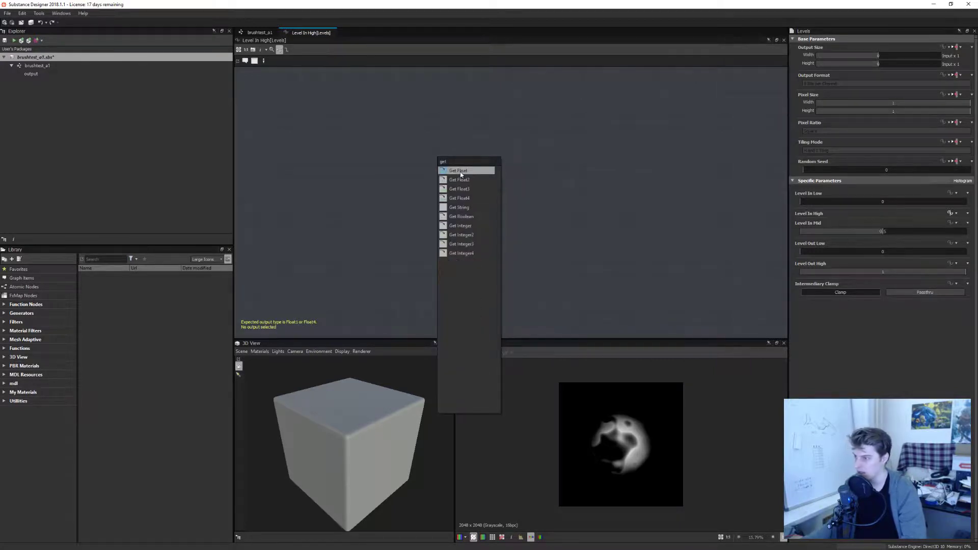
{"action": "key", "text": "Return"}
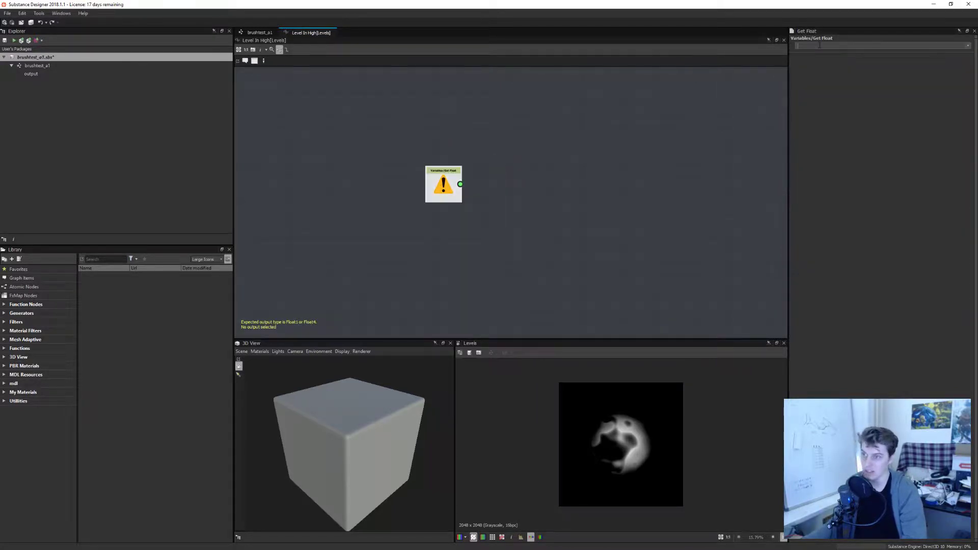
{"action": "type", "text": "hardness"}
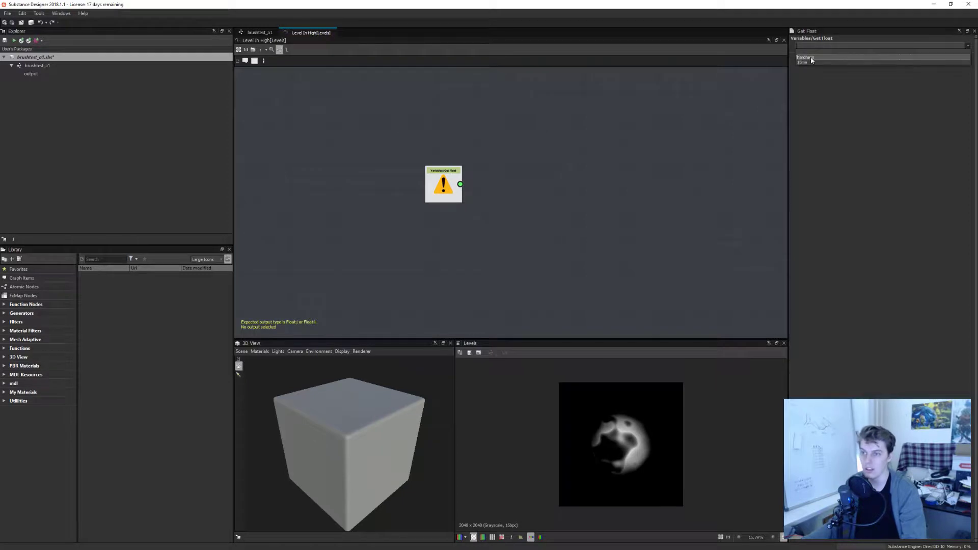
{"action": "key", "text": "Return"}
{"action": "left_click_drag", "start_coordinate": [453, 191], "coordinate": [466, 191]}
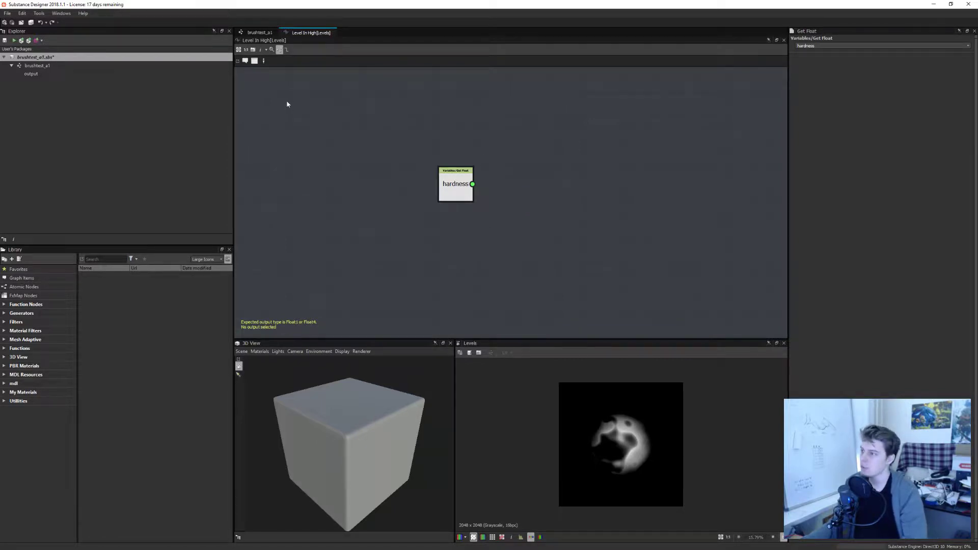
Step: Return to the brushtest_a1 graph and set the default of its Hardness input to 0.25
{"action": "left_click", "coordinate": [259, 33]}
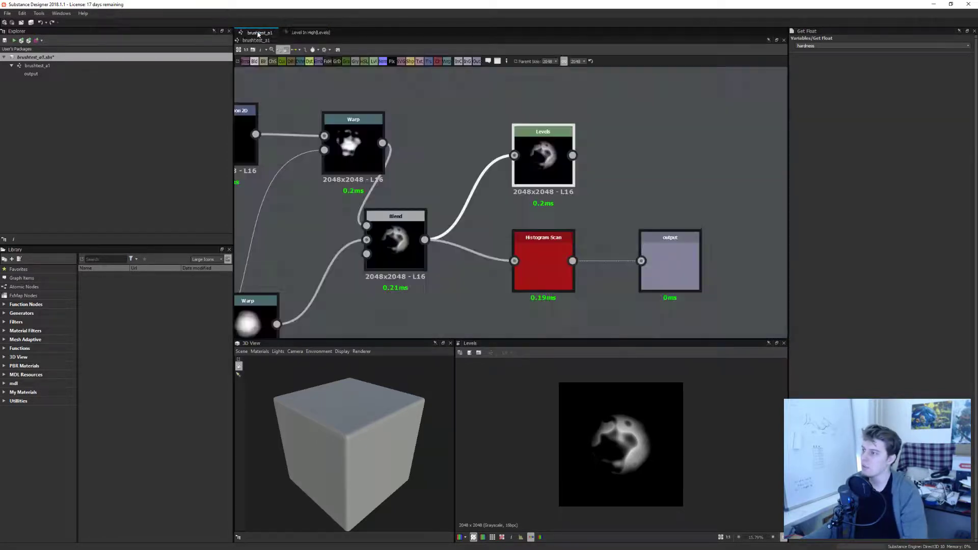
{"action": "left_click", "coordinate": [546, 160]}
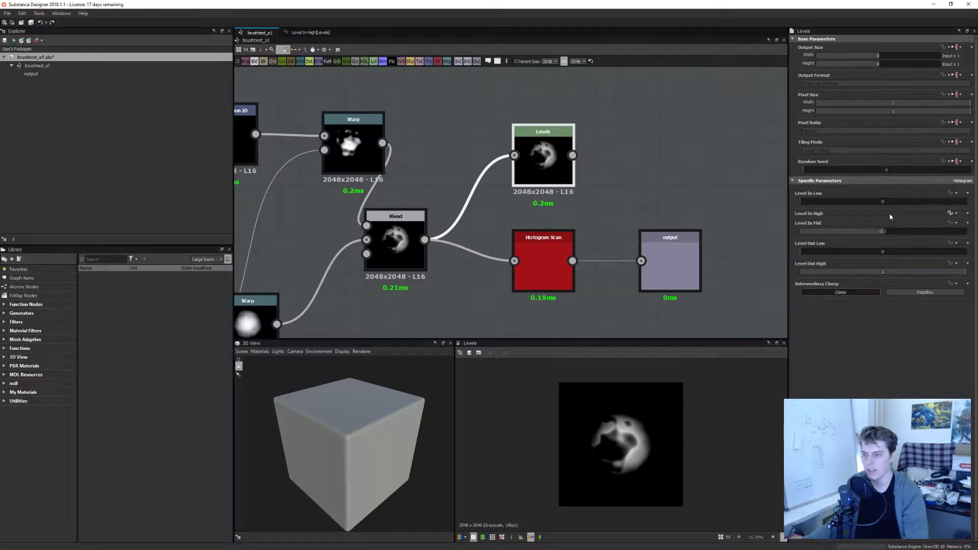
{"action": "left_click", "coordinate": [693, 190]}
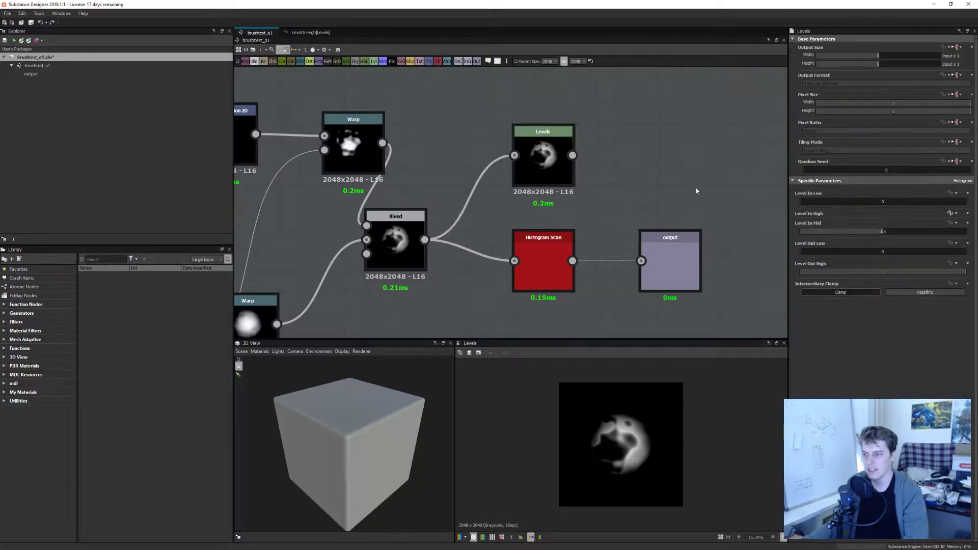
{"action": "left_click", "coordinate": [804, 197]}
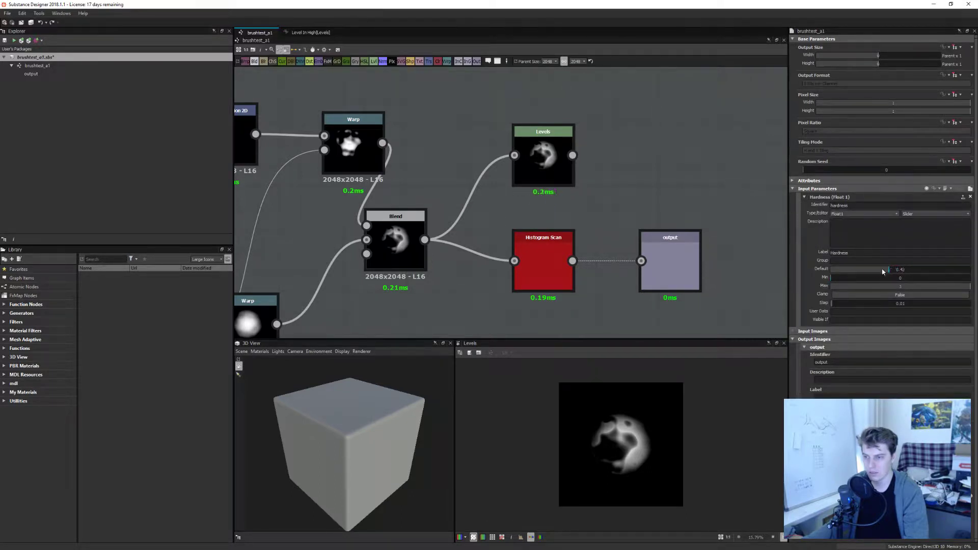
{"action": "left_click_drag", "start_coordinate": [901, 271], "coordinate": [866, 271]}
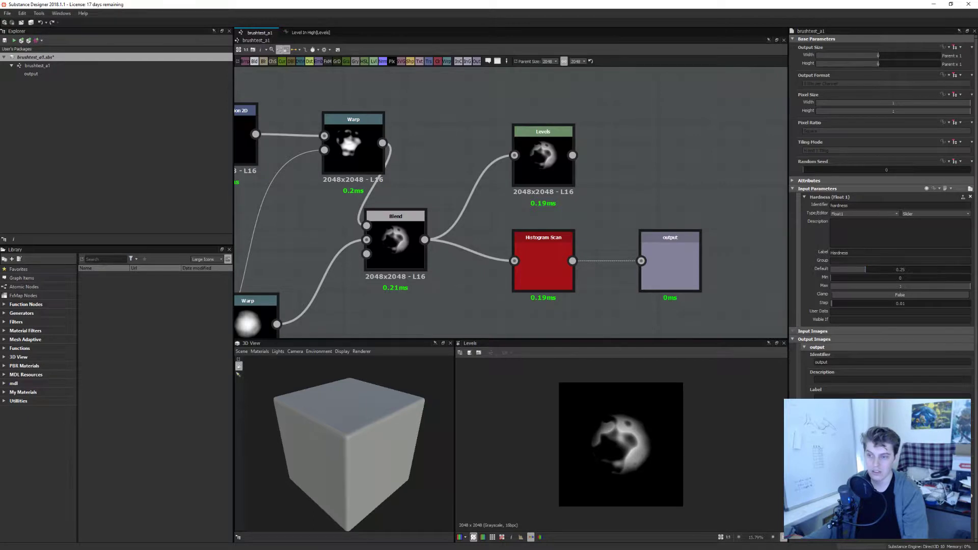
Step: Add a Subtraction node to the Level In High function graph and connect hardness to its first input
{"action": "left_click", "coordinate": [543, 158]}
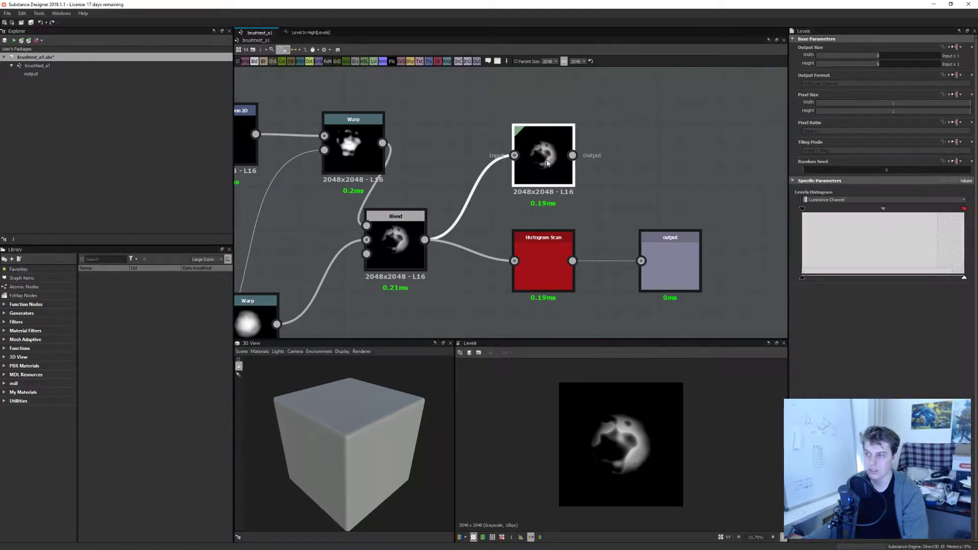
{"action": "left_click", "coordinate": [966, 180]}
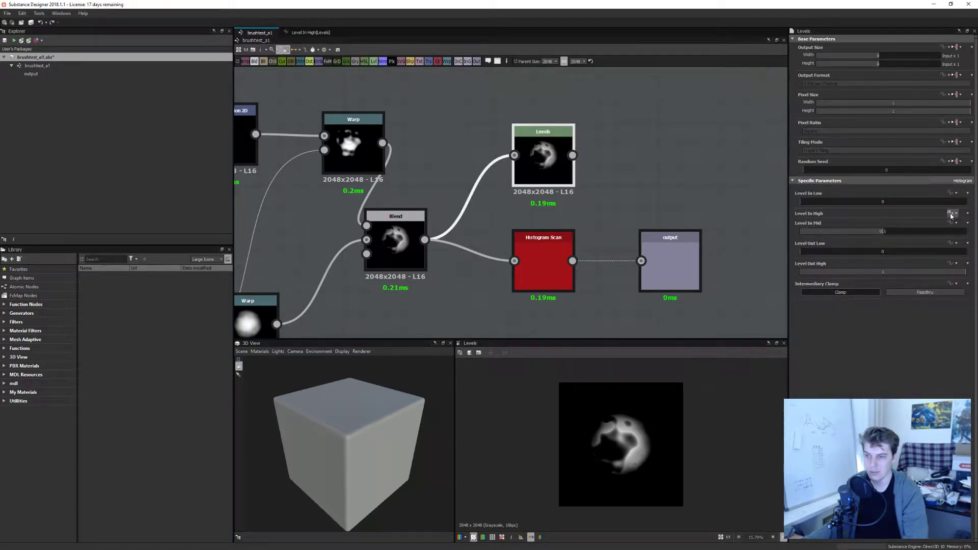
{"action": "left_click", "coordinate": [951, 214]}
{"action": "key", "text": "space"}
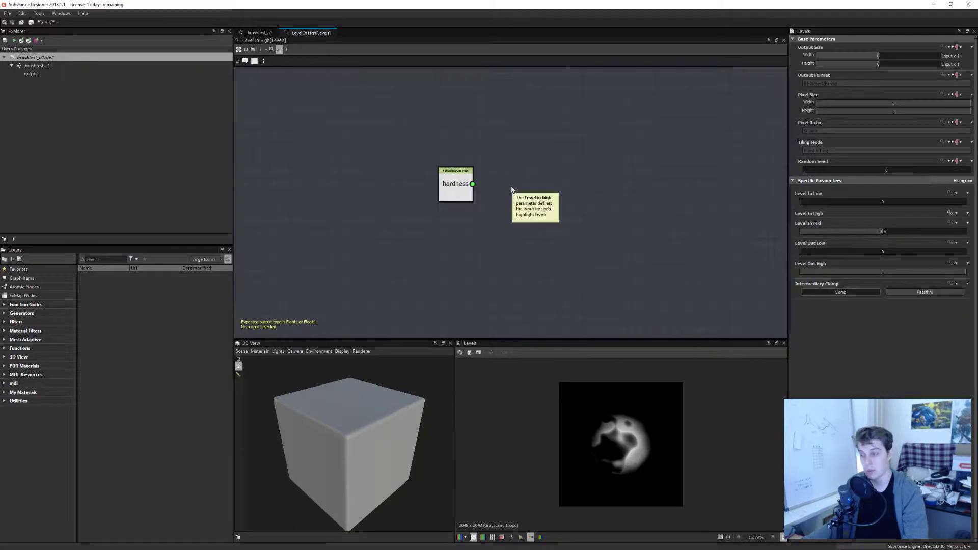
{"action": "type", "text": "sub"}
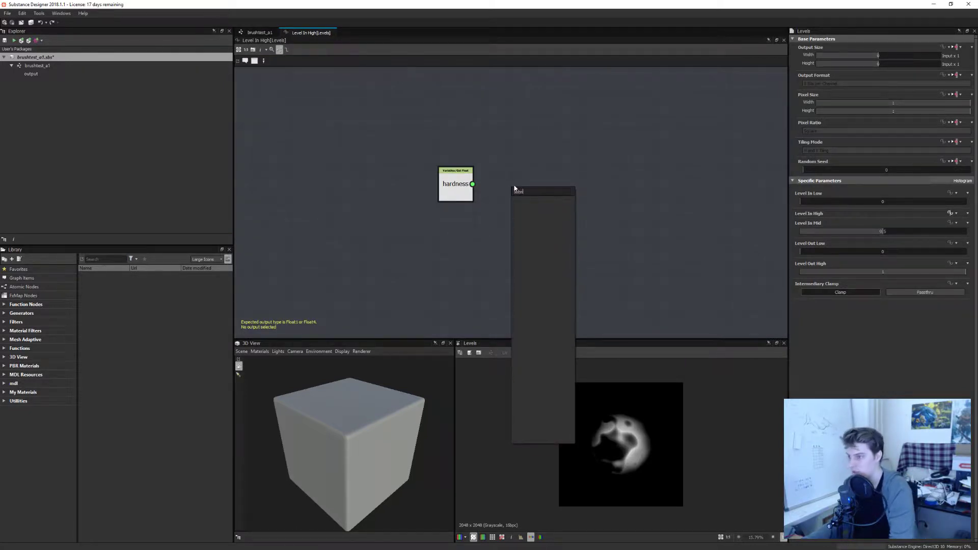
{"action": "key", "text": "Return"}
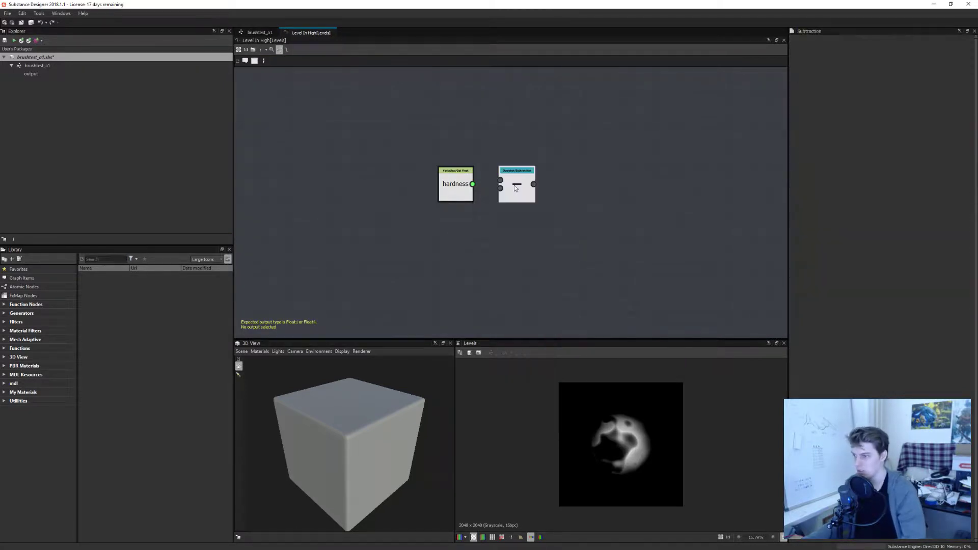
{"action": "left_click_drag", "start_coordinate": [516, 188], "coordinate": [532, 190]}
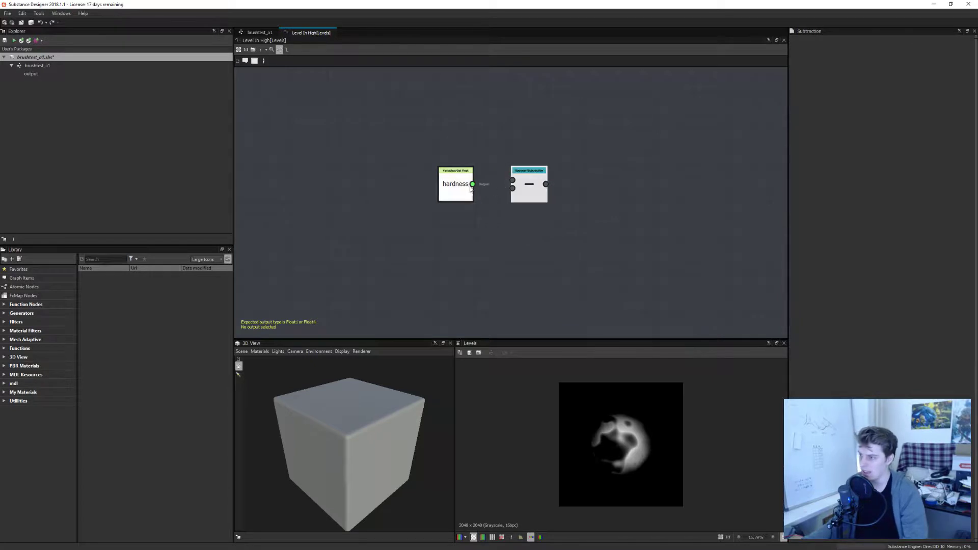
{"action": "left_click_drag", "start_coordinate": [473, 184], "coordinate": [512, 180]}
Step: Add a Float constant with the value 1 and connect it to the Subtraction node's second input
{"action": "key", "text": "space"}
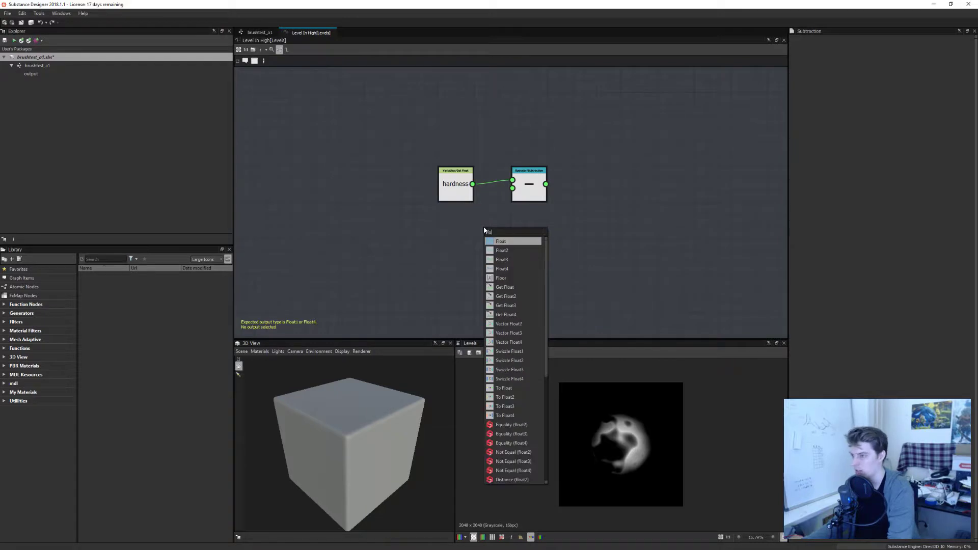
{"action": "left_click", "coordinate": [501, 360]}
{"action": "left_click_drag", "start_coordinate": [465, 254], "coordinate": [513, 188]}
{"action": "left_click_drag", "start_coordinate": [840, 46], "coordinate": [970, 45]}
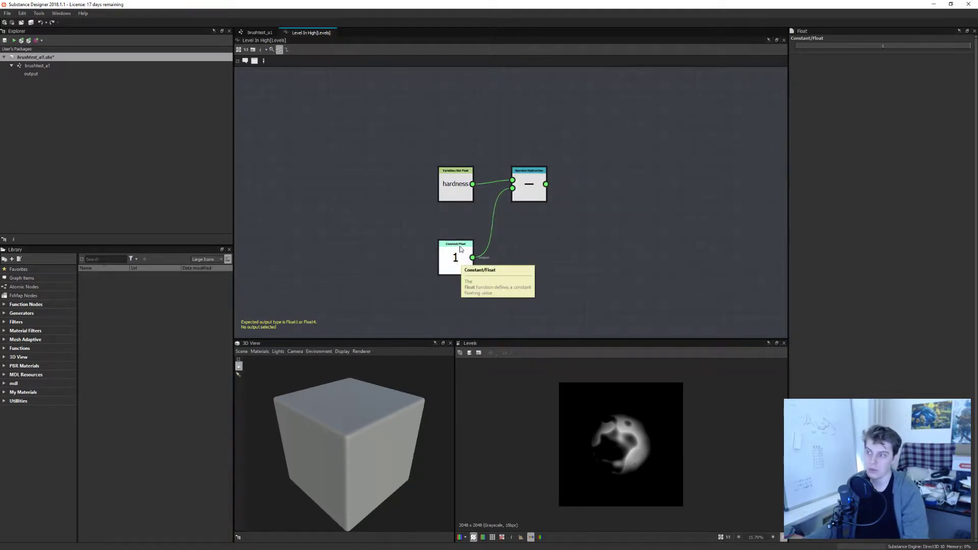
Step: Set the Subtraction node as the output of the Level In High function
{"action": "right_click", "coordinate": [528, 186]}
{"action": "left_click", "coordinate": [641, 219]}
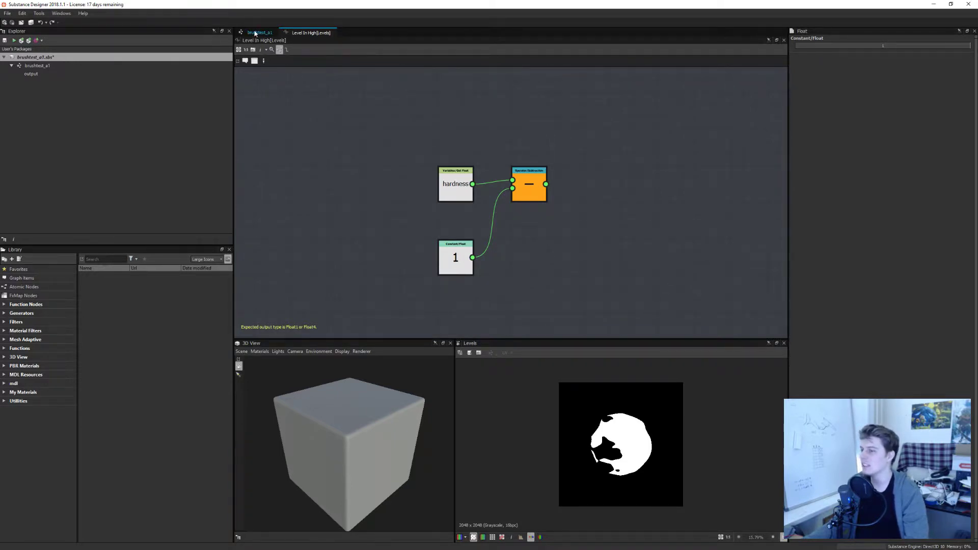
{"action": "right_click", "coordinate": [530, 172]}
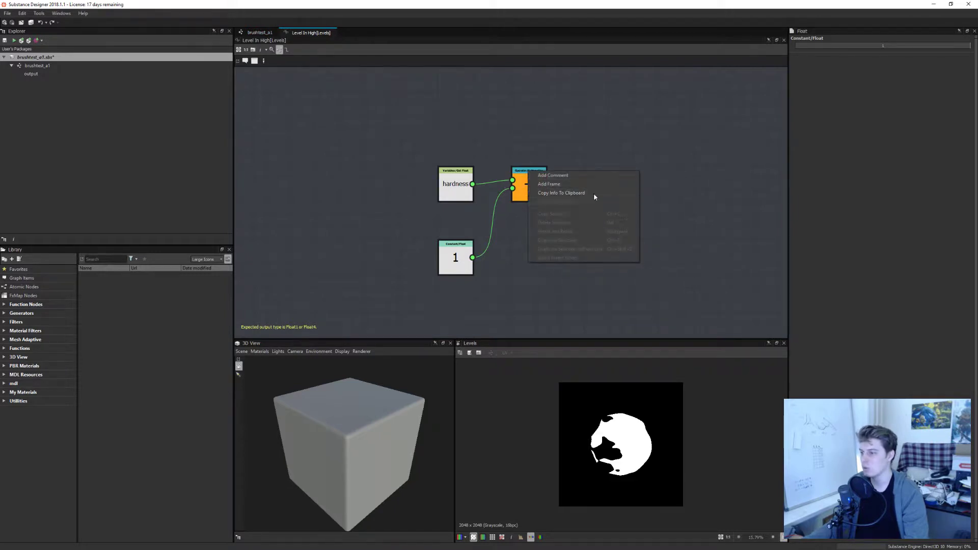
{"action": "left_click", "coordinate": [540, 146]}
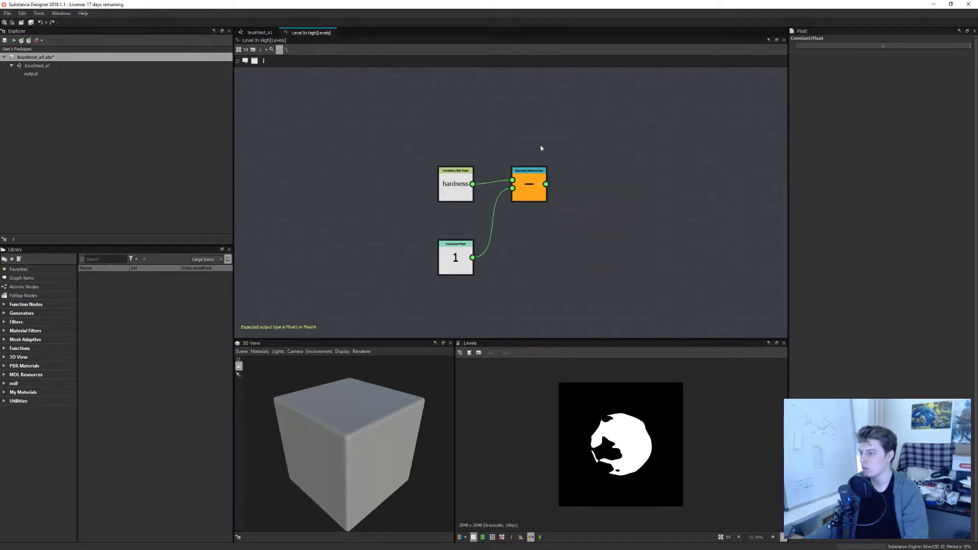
Step: Preview the brushtest_a1 graph's Levels result with Hardness at about 0.5
{"action": "left_click", "coordinate": [256, 33]}
{"action": "left_click", "coordinate": [656, 148]}
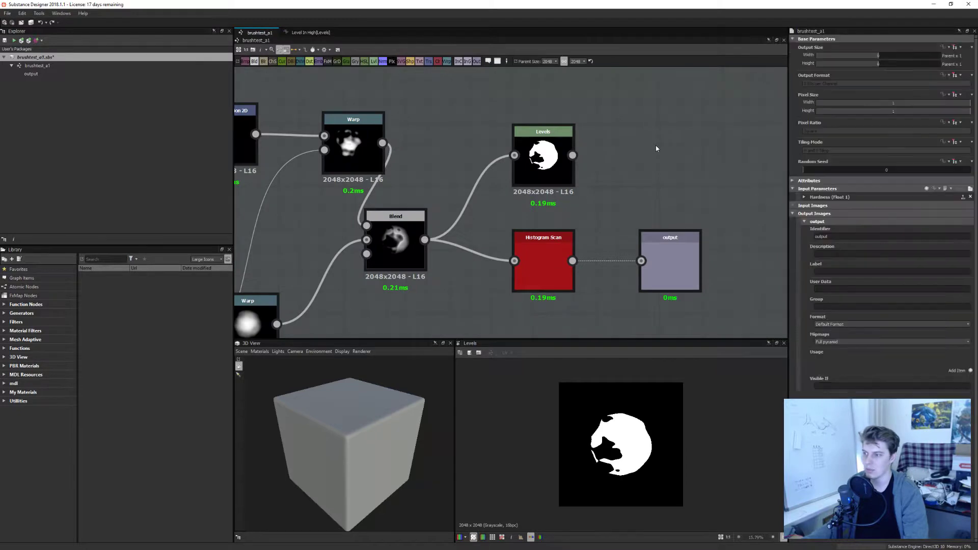
{"action": "left_click", "coordinate": [970, 189]}
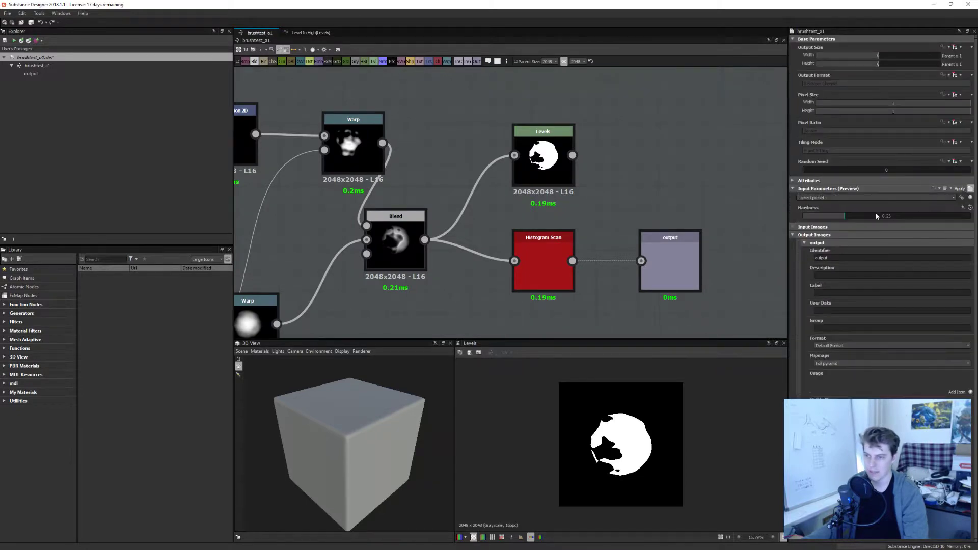
{"action": "left_click_drag", "start_coordinate": [842, 217], "coordinate": [886, 221]}
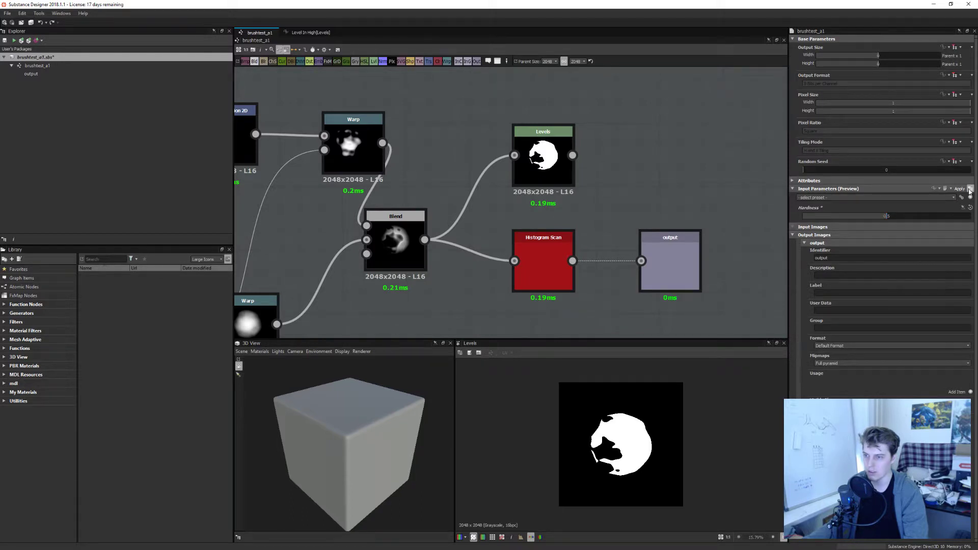
{"action": "left_click", "coordinate": [892, 217]}
{"action": "left_click_drag", "start_coordinate": [892, 219], "coordinate": [888, 218]}
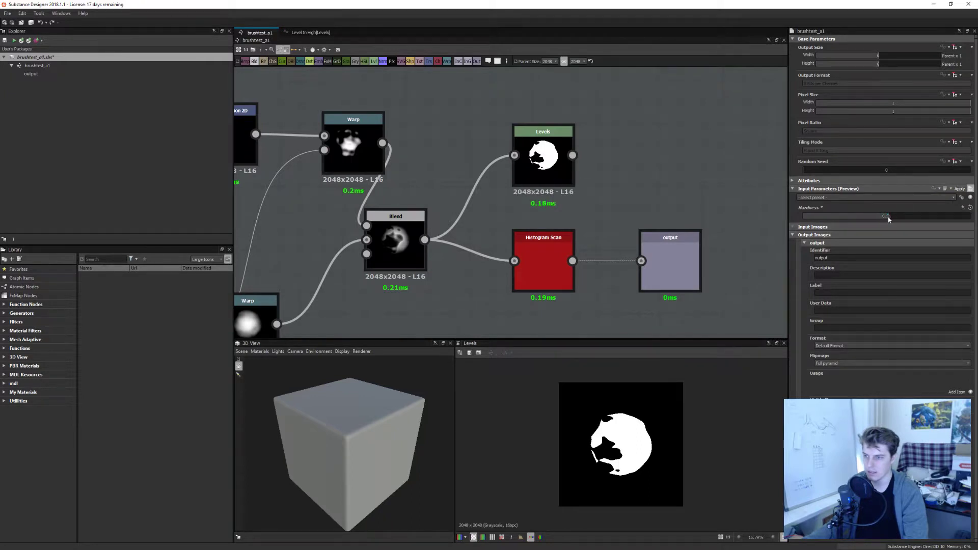
{"action": "left_click", "coordinate": [959, 188]}
Step: Swap the Subtraction inputs in the Level In High function so that hardness is subtracted from the constant 1
{"action": "left_click", "coordinate": [544, 166]}
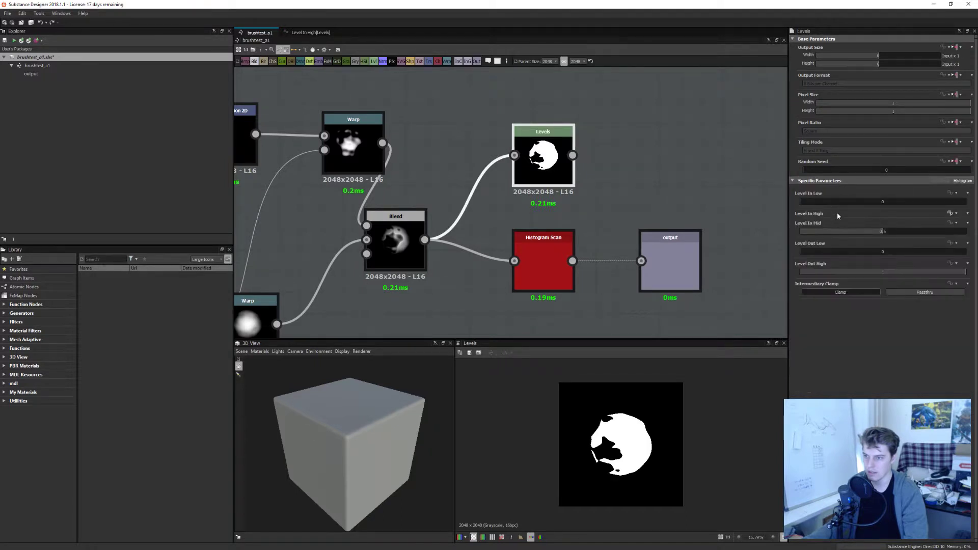
{"action": "left_click", "coordinate": [949, 214]}
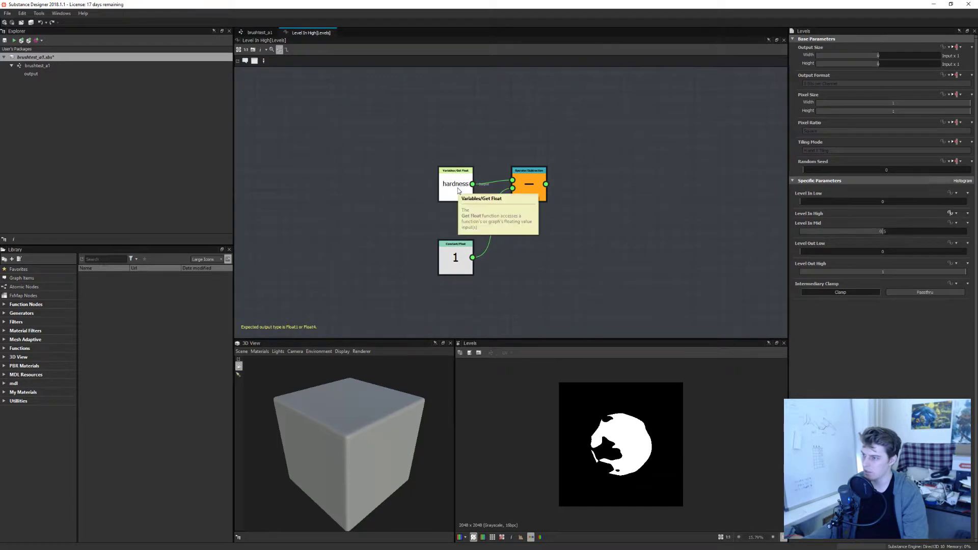
{"action": "left_click_drag", "start_coordinate": [512, 180], "coordinate": [512, 188]}
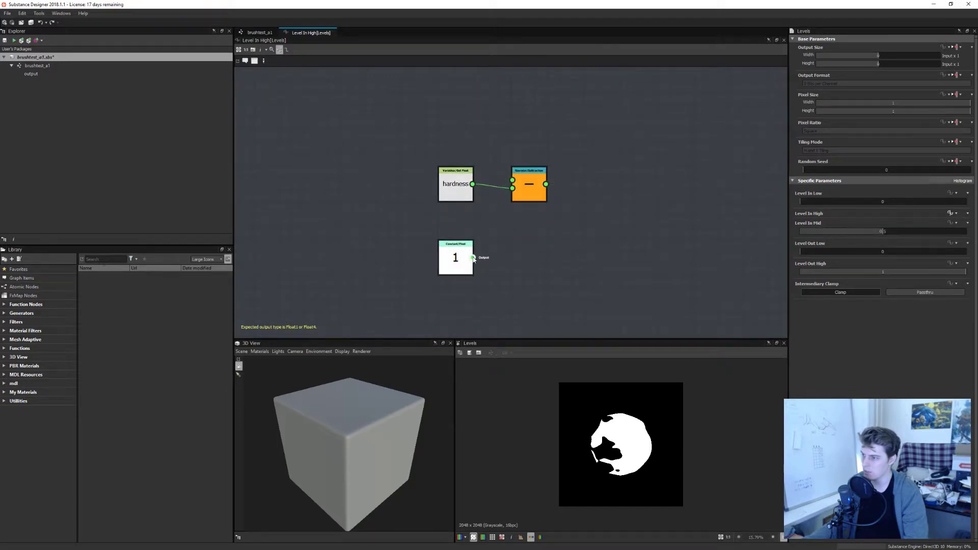
{"action": "left_click_drag", "start_coordinate": [472, 257], "coordinate": [513, 180]}
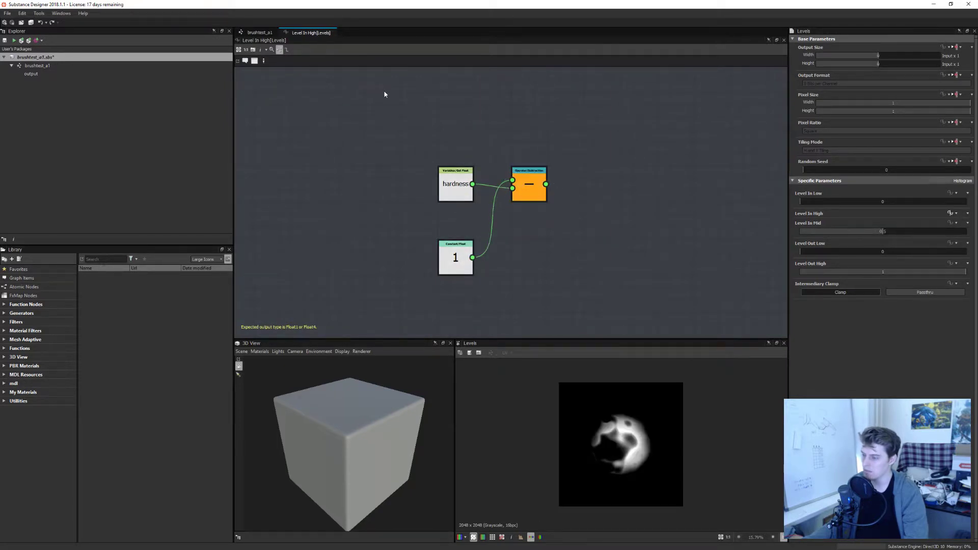
Step: Check the inverted hardness control on the Levels result by raising the preview Hardness to about 0.5
{"action": "left_click", "coordinate": [259, 33]}
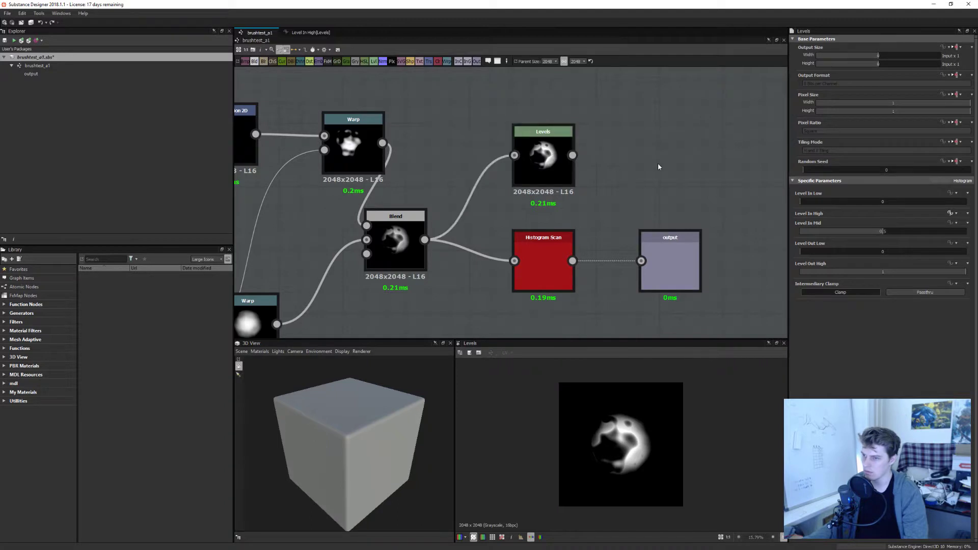
{"action": "left_click", "coordinate": [738, 183]}
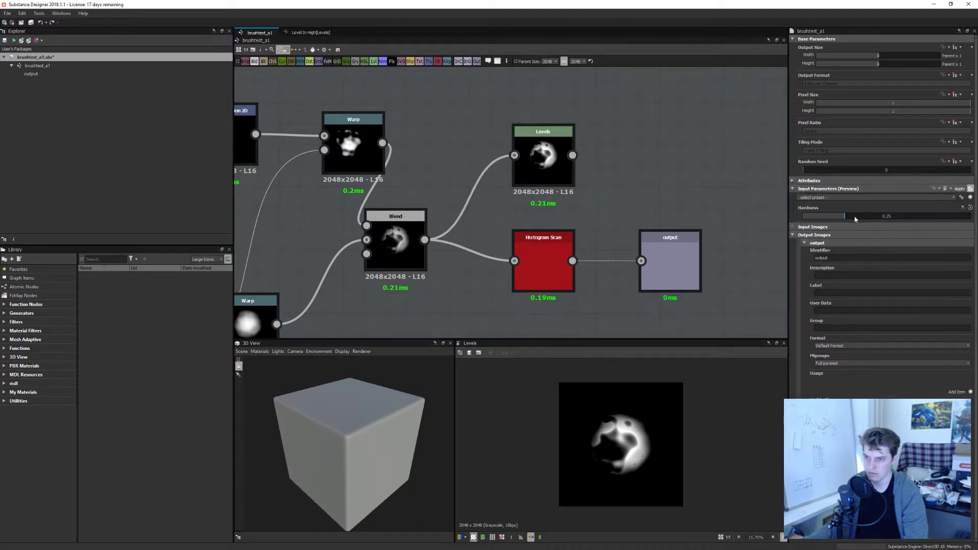
{"action": "mouse_move", "coordinate": [855, 219]}
{"action": "left_mouse_down"}
{"action": "mouse_move", "coordinate": [935, 219]}
{"action": "mouse_move", "coordinate": [800, 220]}
{"action": "mouse_move", "coordinate": [970, 219]}
{"action": "mouse_move", "coordinate": [803, 220]}
{"action": "mouse_move", "coordinate": [952, 219]}
{"action": "mouse_move", "coordinate": [885, 224]}
{"action": "left_mouse_up"}
{"action": "mouse_move", "coordinate": [886, 219]}
{"action": "left_mouse_down"}
{"action": "mouse_move", "coordinate": [811, 218]}
{"action": "mouse_move", "coordinate": [970, 218]}
{"action": "mouse_move", "coordinate": [881, 217]}
{"action": "mouse_move", "coordinate": [889, 219]}
{"action": "left_mouse_up"}
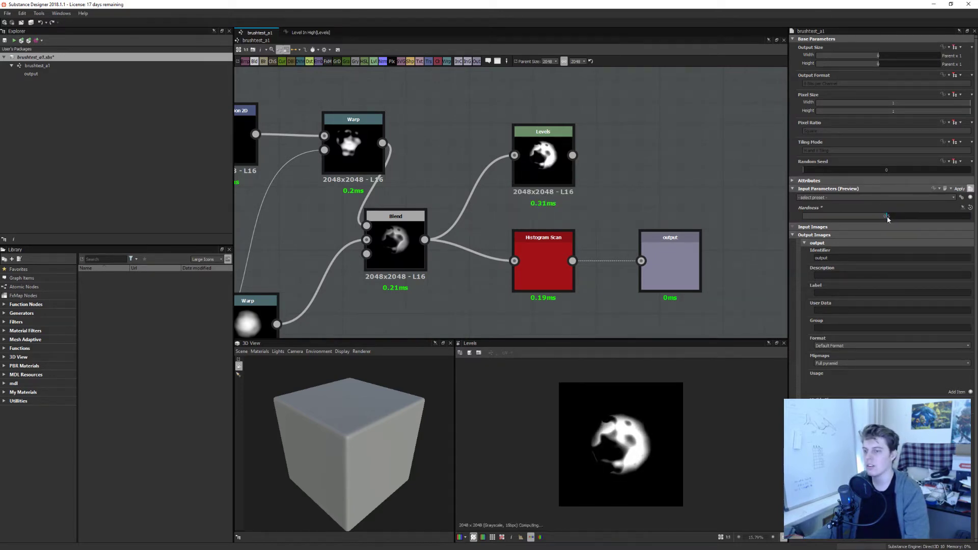
{"action": "double_click", "coordinate": [887, 216]}
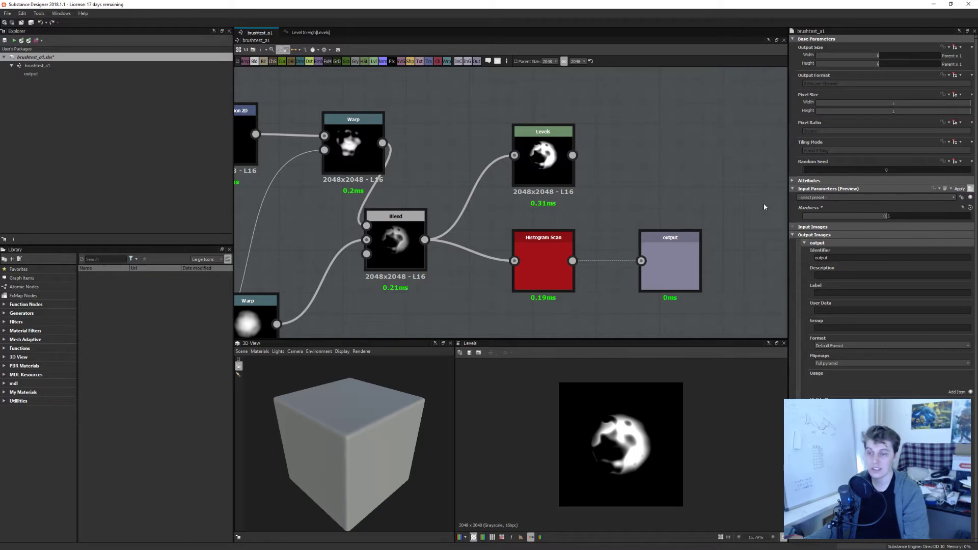
Step: Preview the Histogram Scan result while sweeping Hardness from 0 to its maximum and back to about 0.5
{"action": "middle_click_drag", "start_coordinate": [619, 192], "coordinate": [633, 169]}
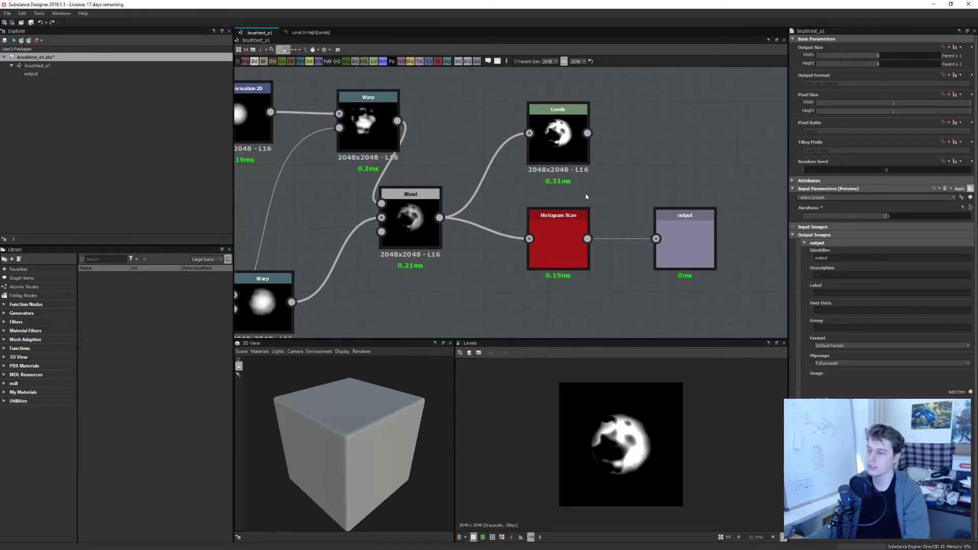
{"action": "double_click", "coordinate": [552, 230]}
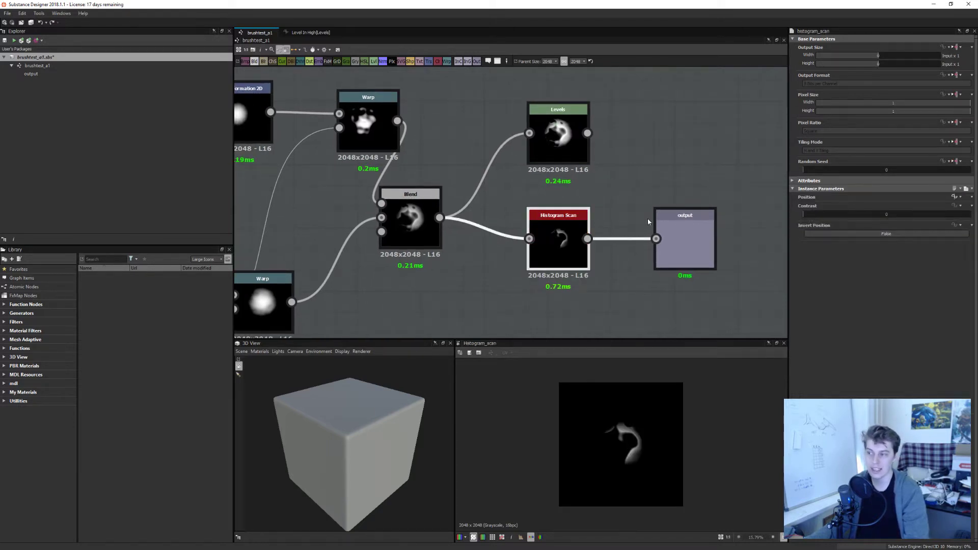
{"action": "left_click", "coordinate": [630, 174]}
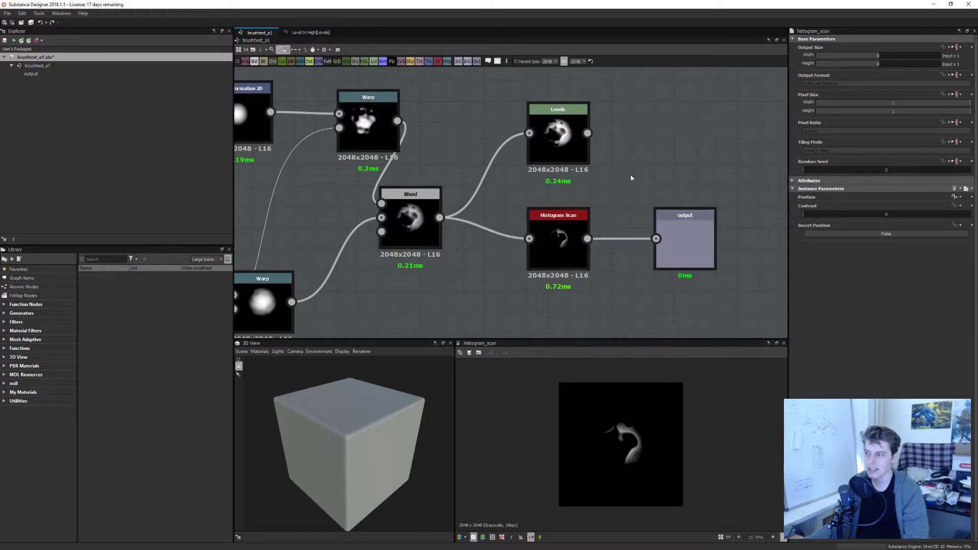
{"action": "left_click", "coordinate": [970, 189]}
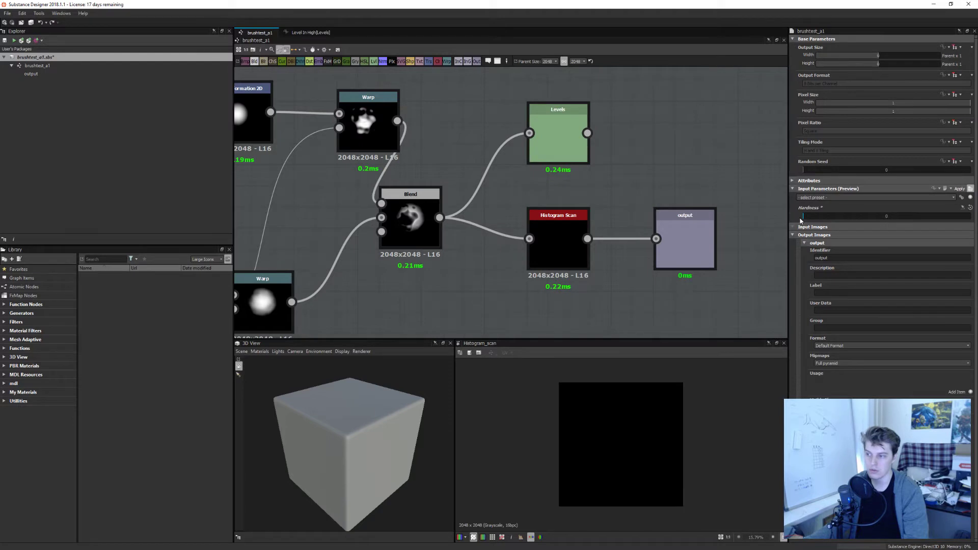
{"action": "left_click_drag", "start_coordinate": [800, 221], "coordinate": [970, 220]}
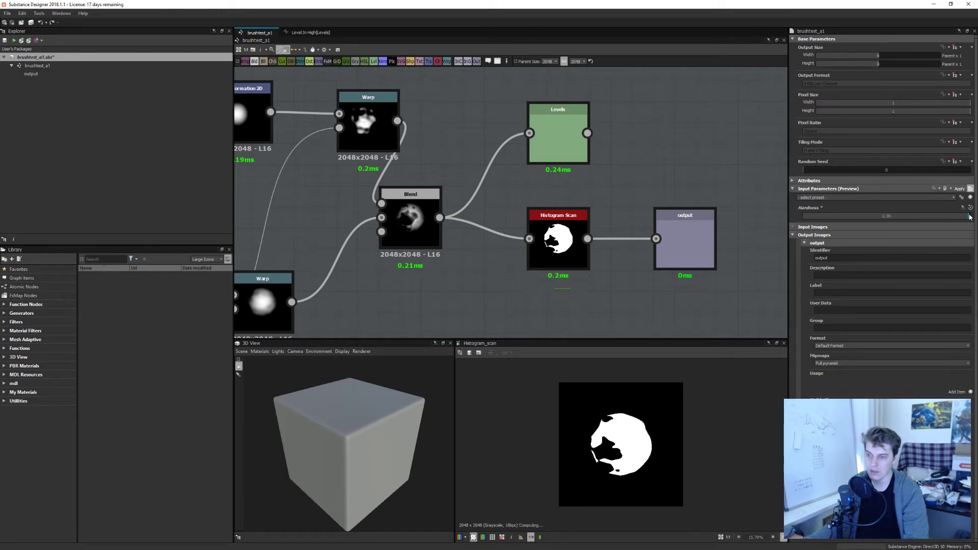
{"action": "left_click_drag", "start_coordinate": [970, 217], "coordinate": [890, 220]}
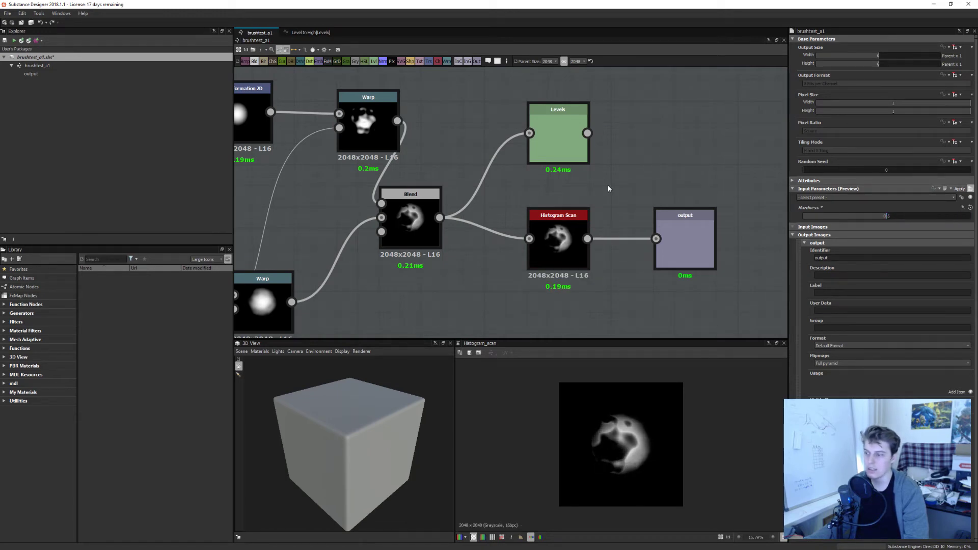
Step: Preview the Levels result for comparison with Hardness lowered to 0
{"action": "double_click", "coordinate": [552, 137]}
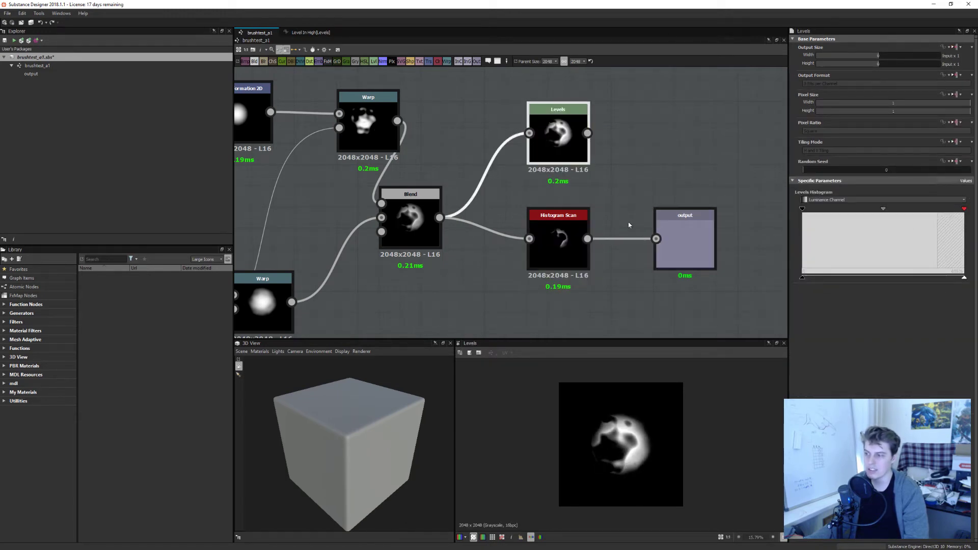
{"action": "left_click", "coordinate": [677, 160]}
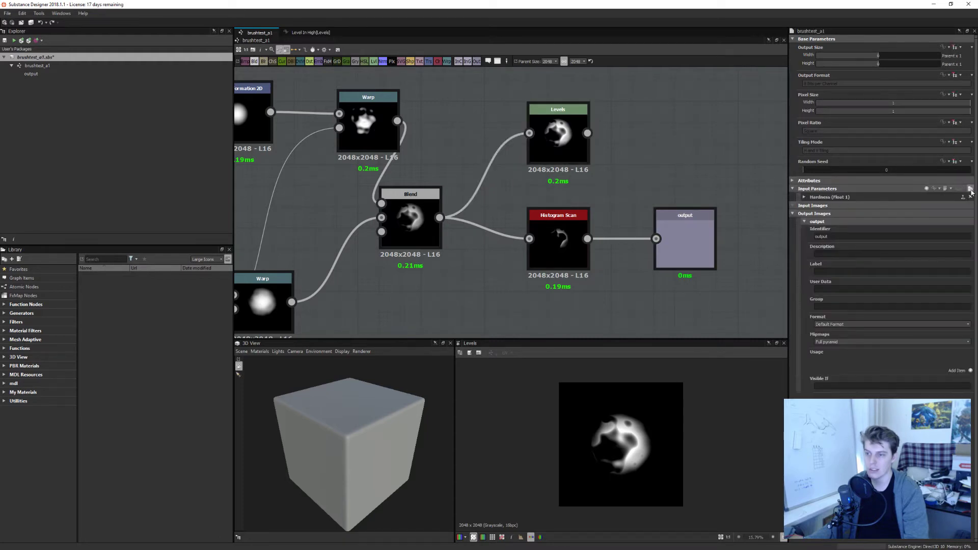
{"action": "left_click", "coordinate": [970, 189]}
{"action": "left_click_drag", "start_coordinate": [820, 215], "coordinate": [798, 220]}
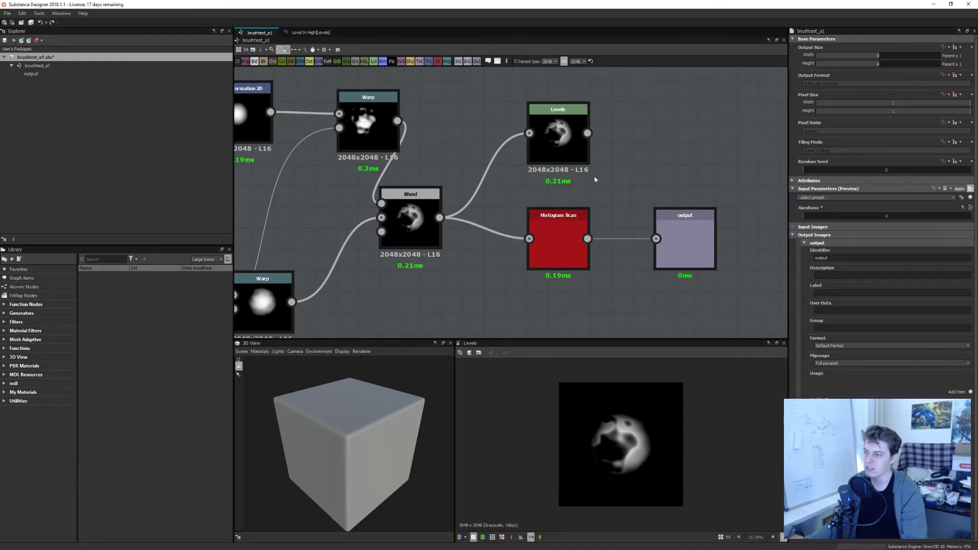
{"action": "middle_click_drag", "start_coordinate": [580, 159], "coordinate": [643, 143]}
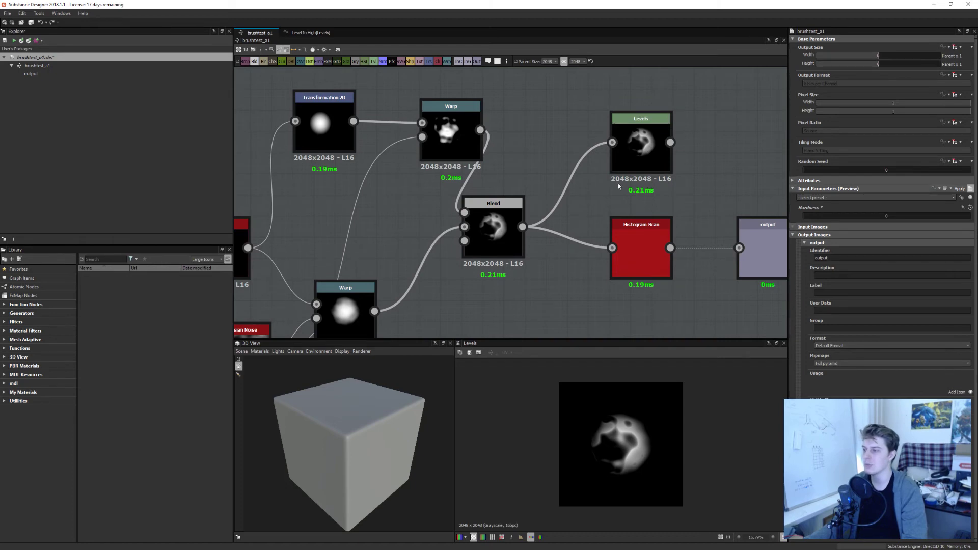
{"action": "middle_click_drag", "start_coordinate": [572, 184], "coordinate": [612, 172]}
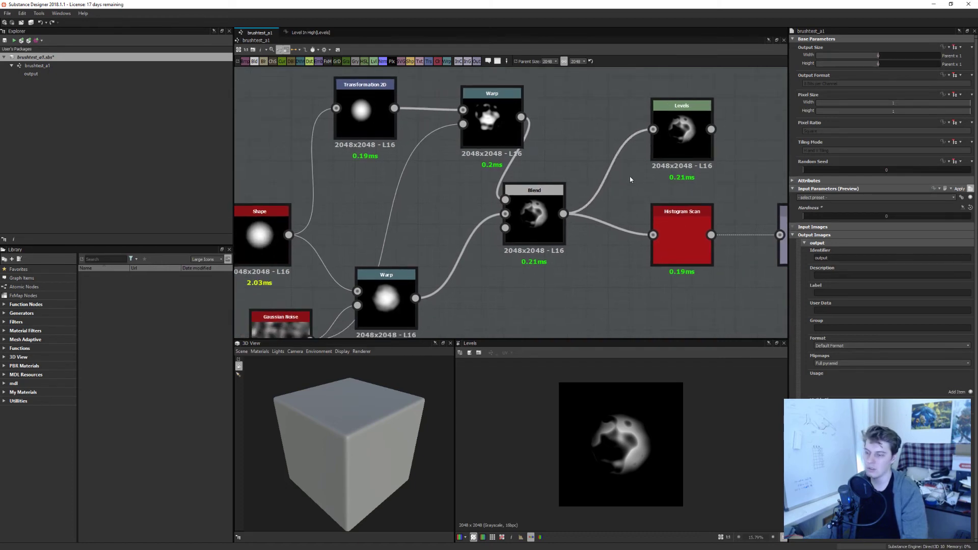